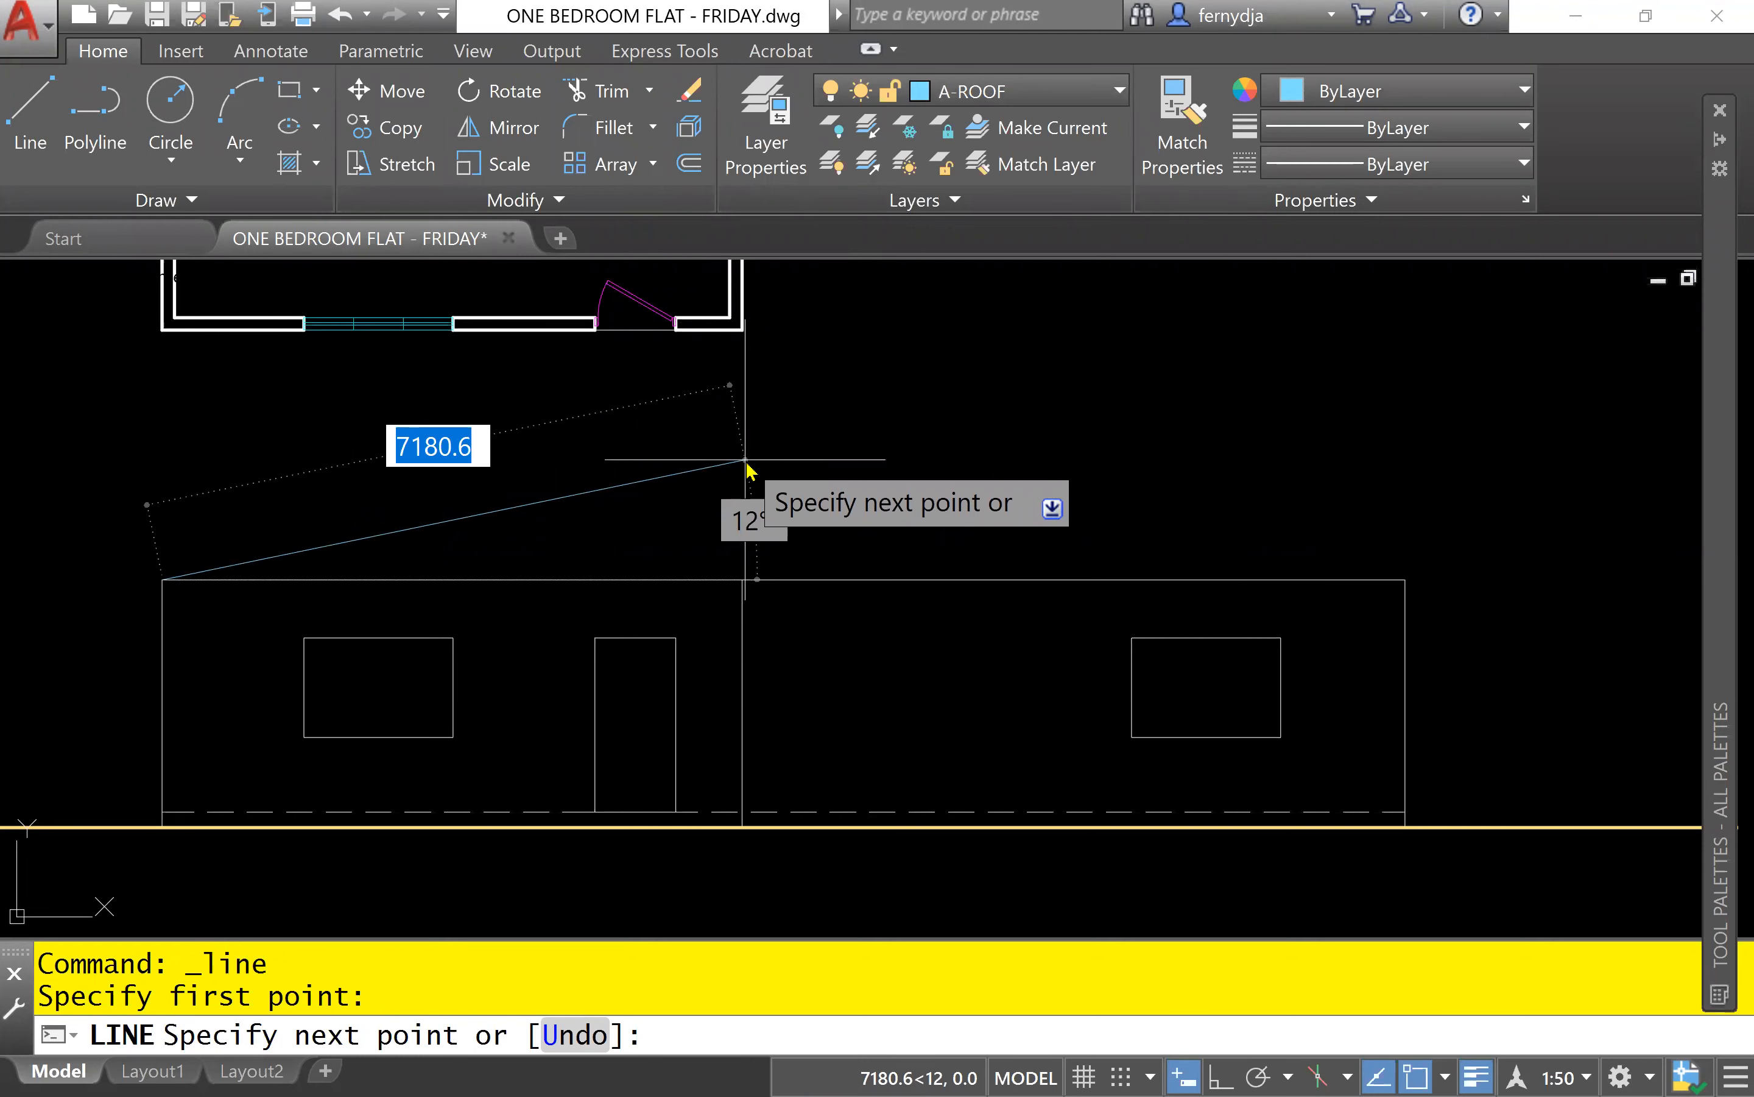
Draw the first roof slope line from the front elevation's upper-left wall corner, 6000 long at 27 degrees.
type("6000")
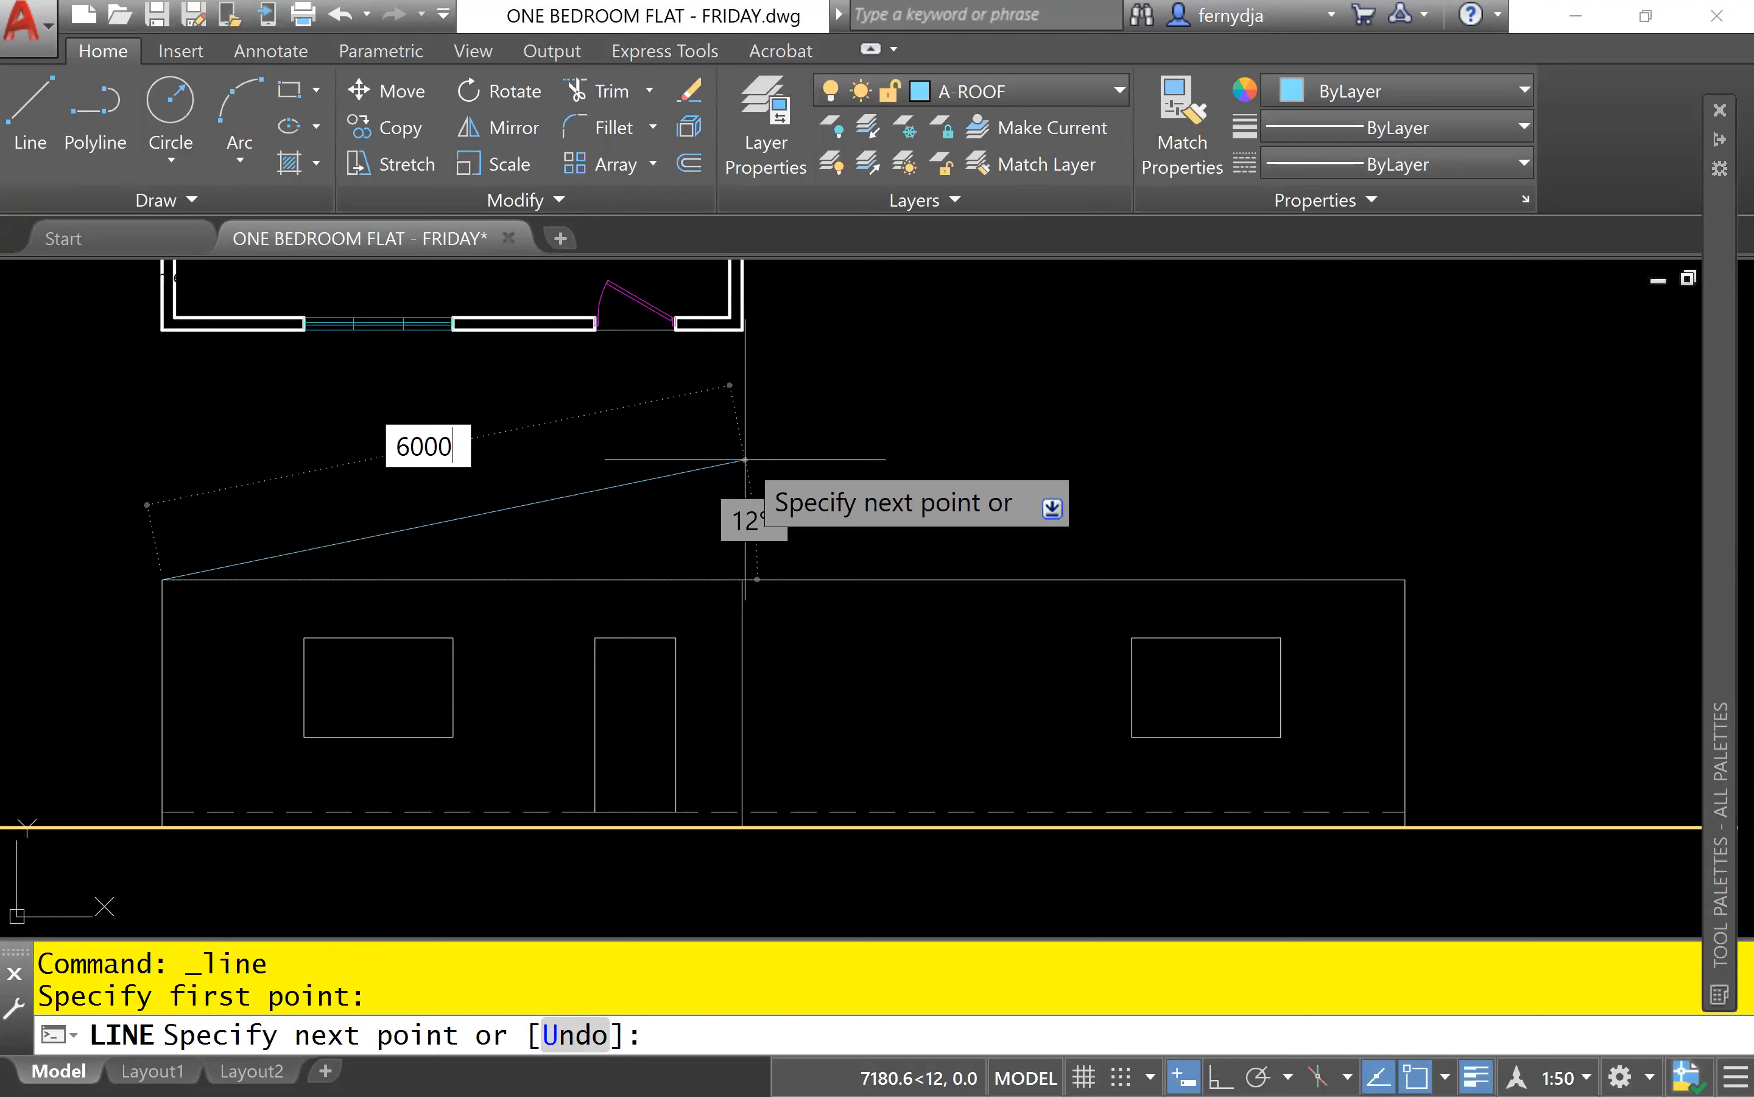
key("Tab")
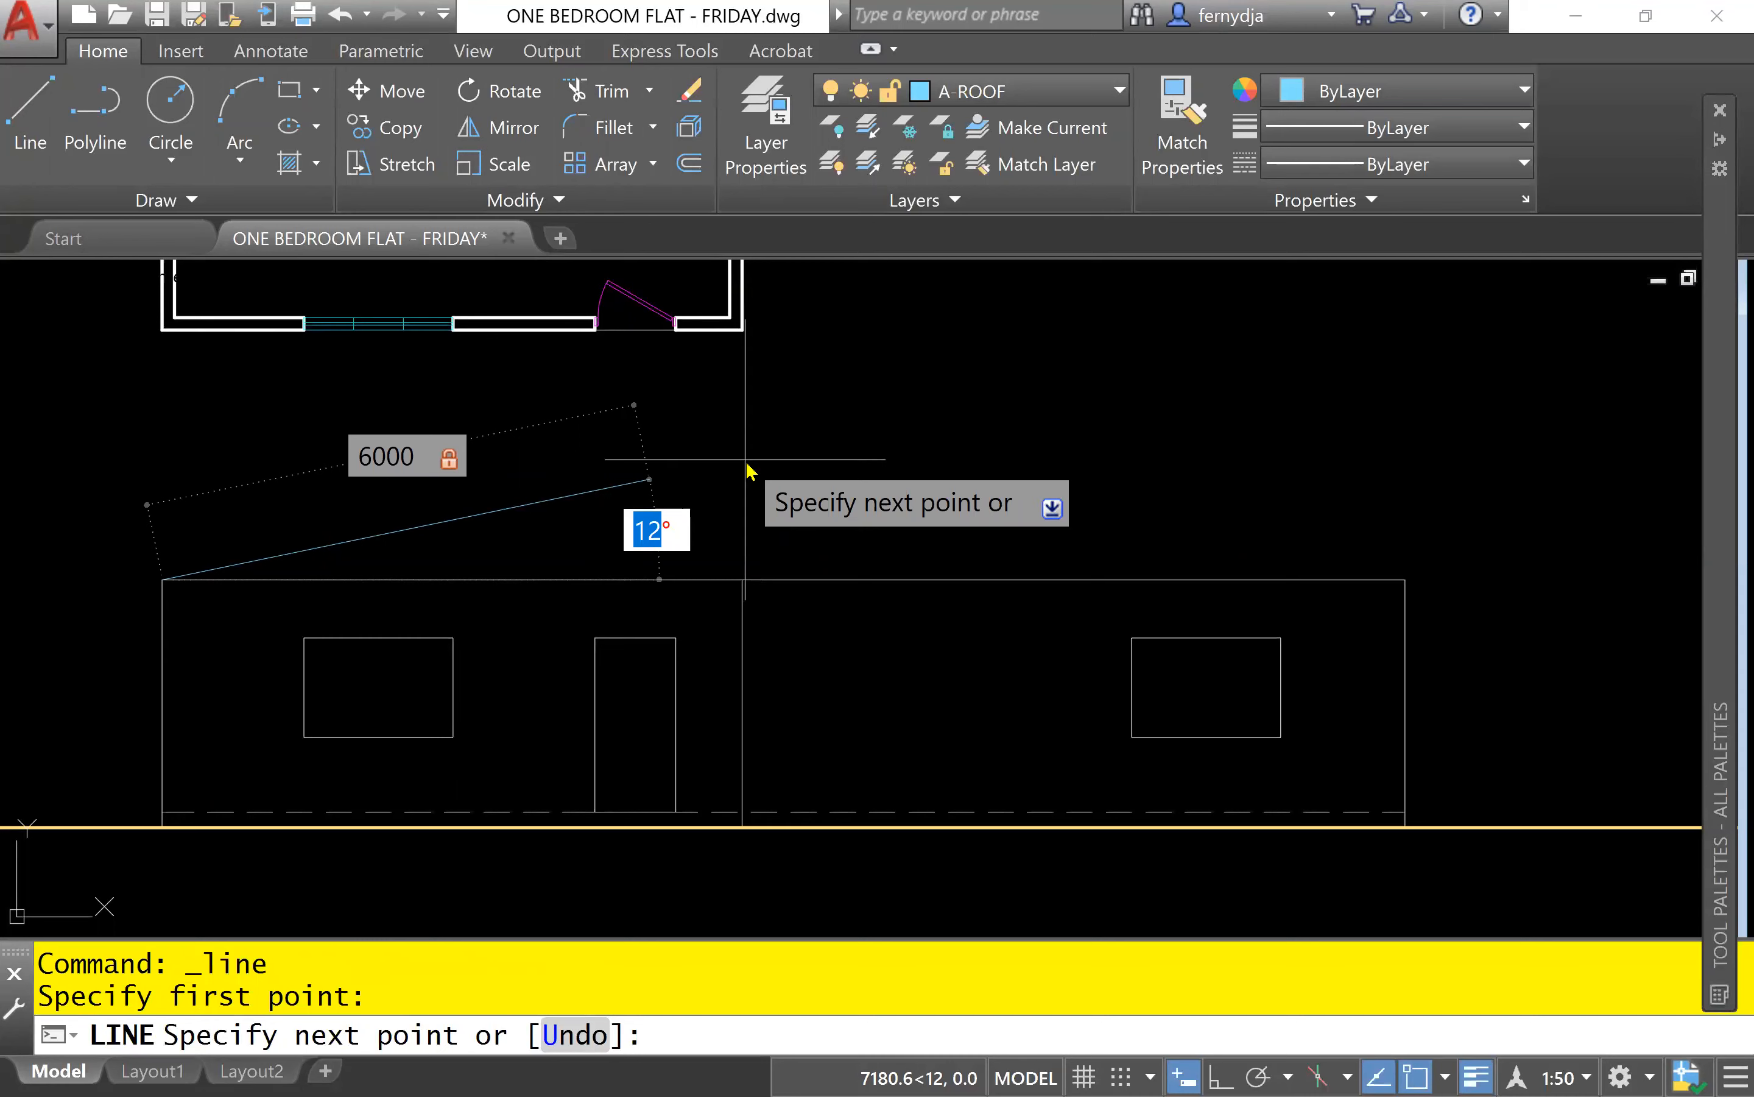
type("27")
key("Return")
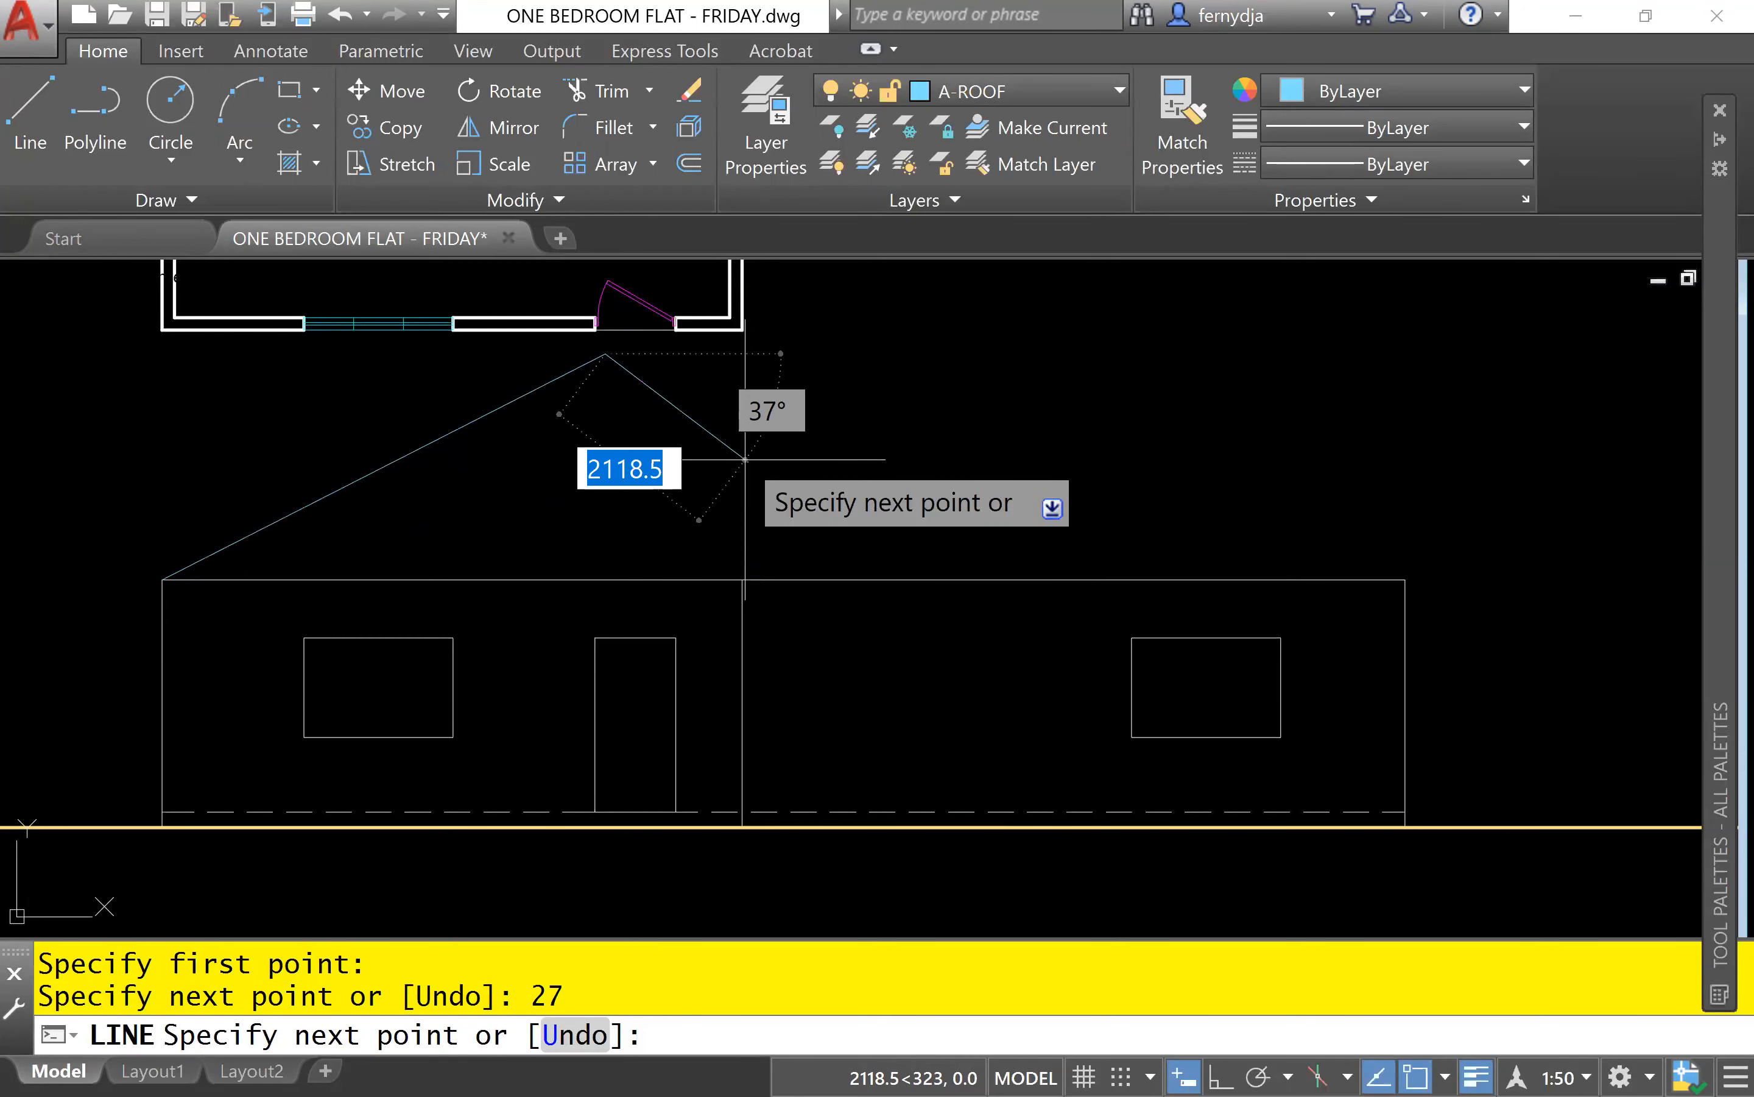
key("Escape")
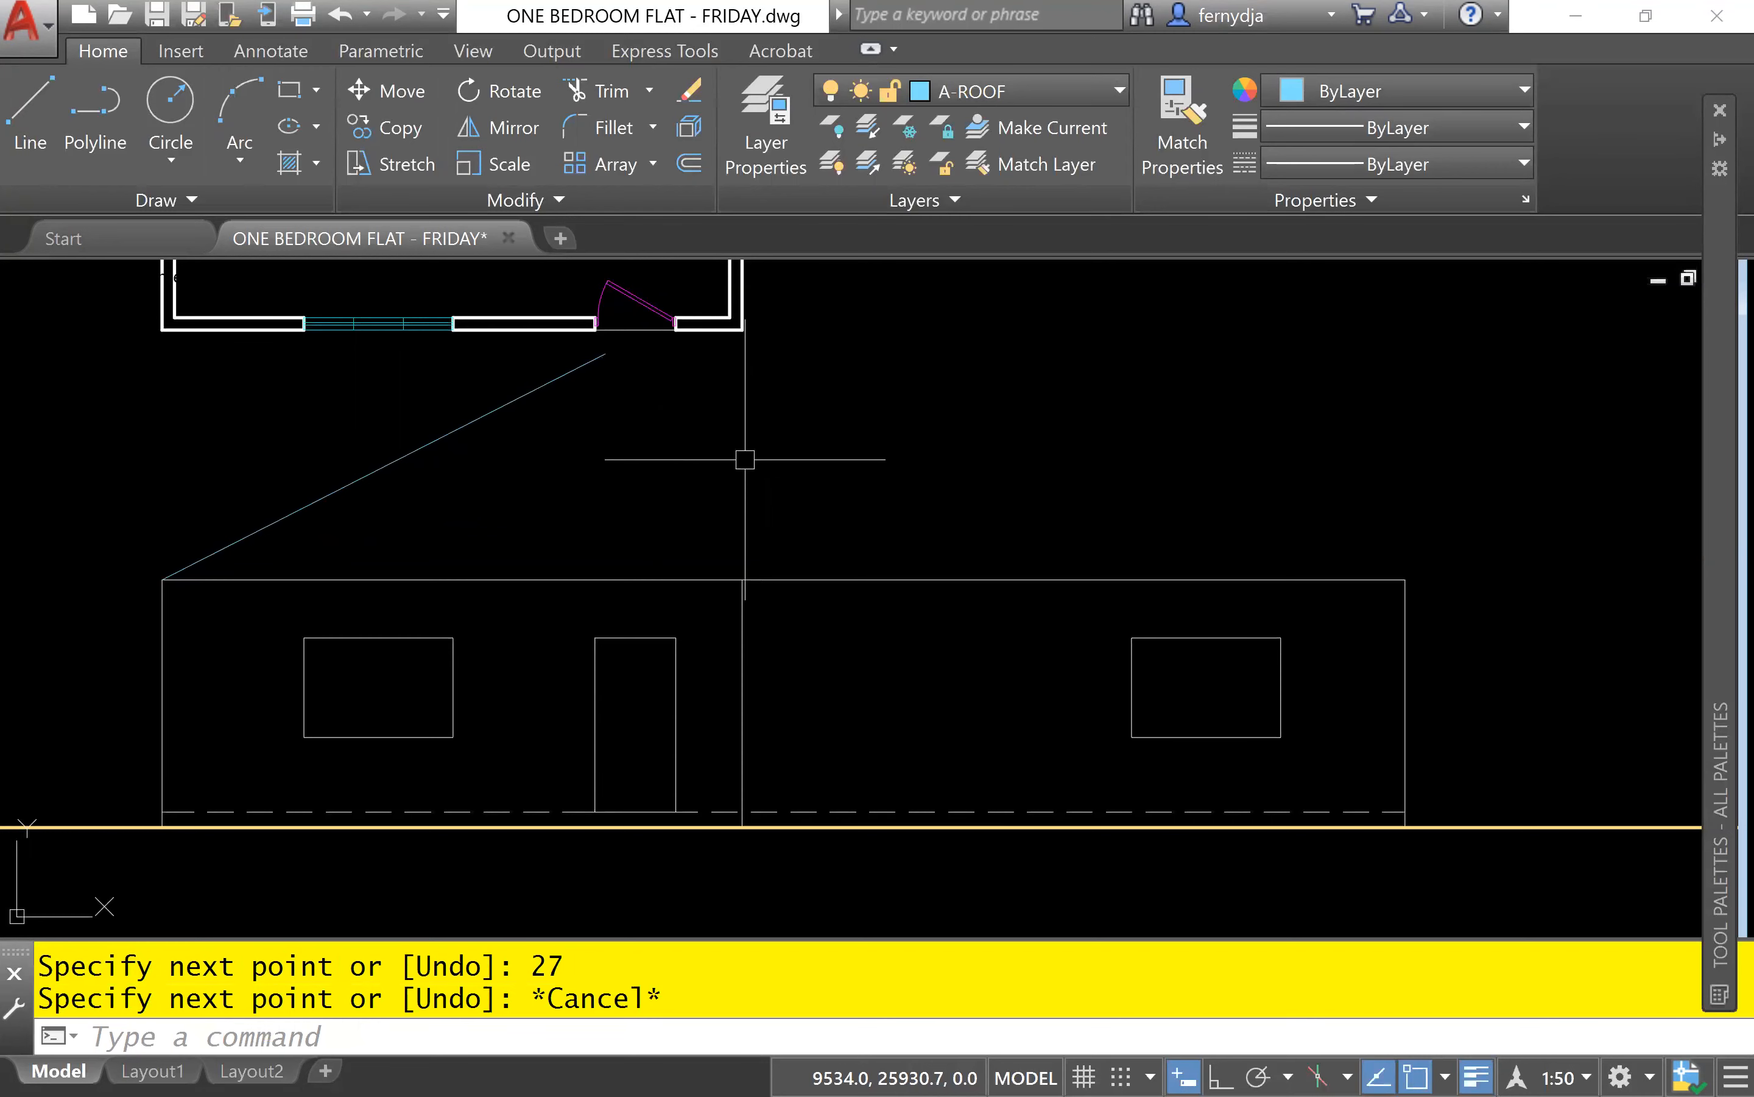
Draw the opposite roof slope line from the top of the wall line right of the door, 6000 long at 153 degrees.
key("Return")
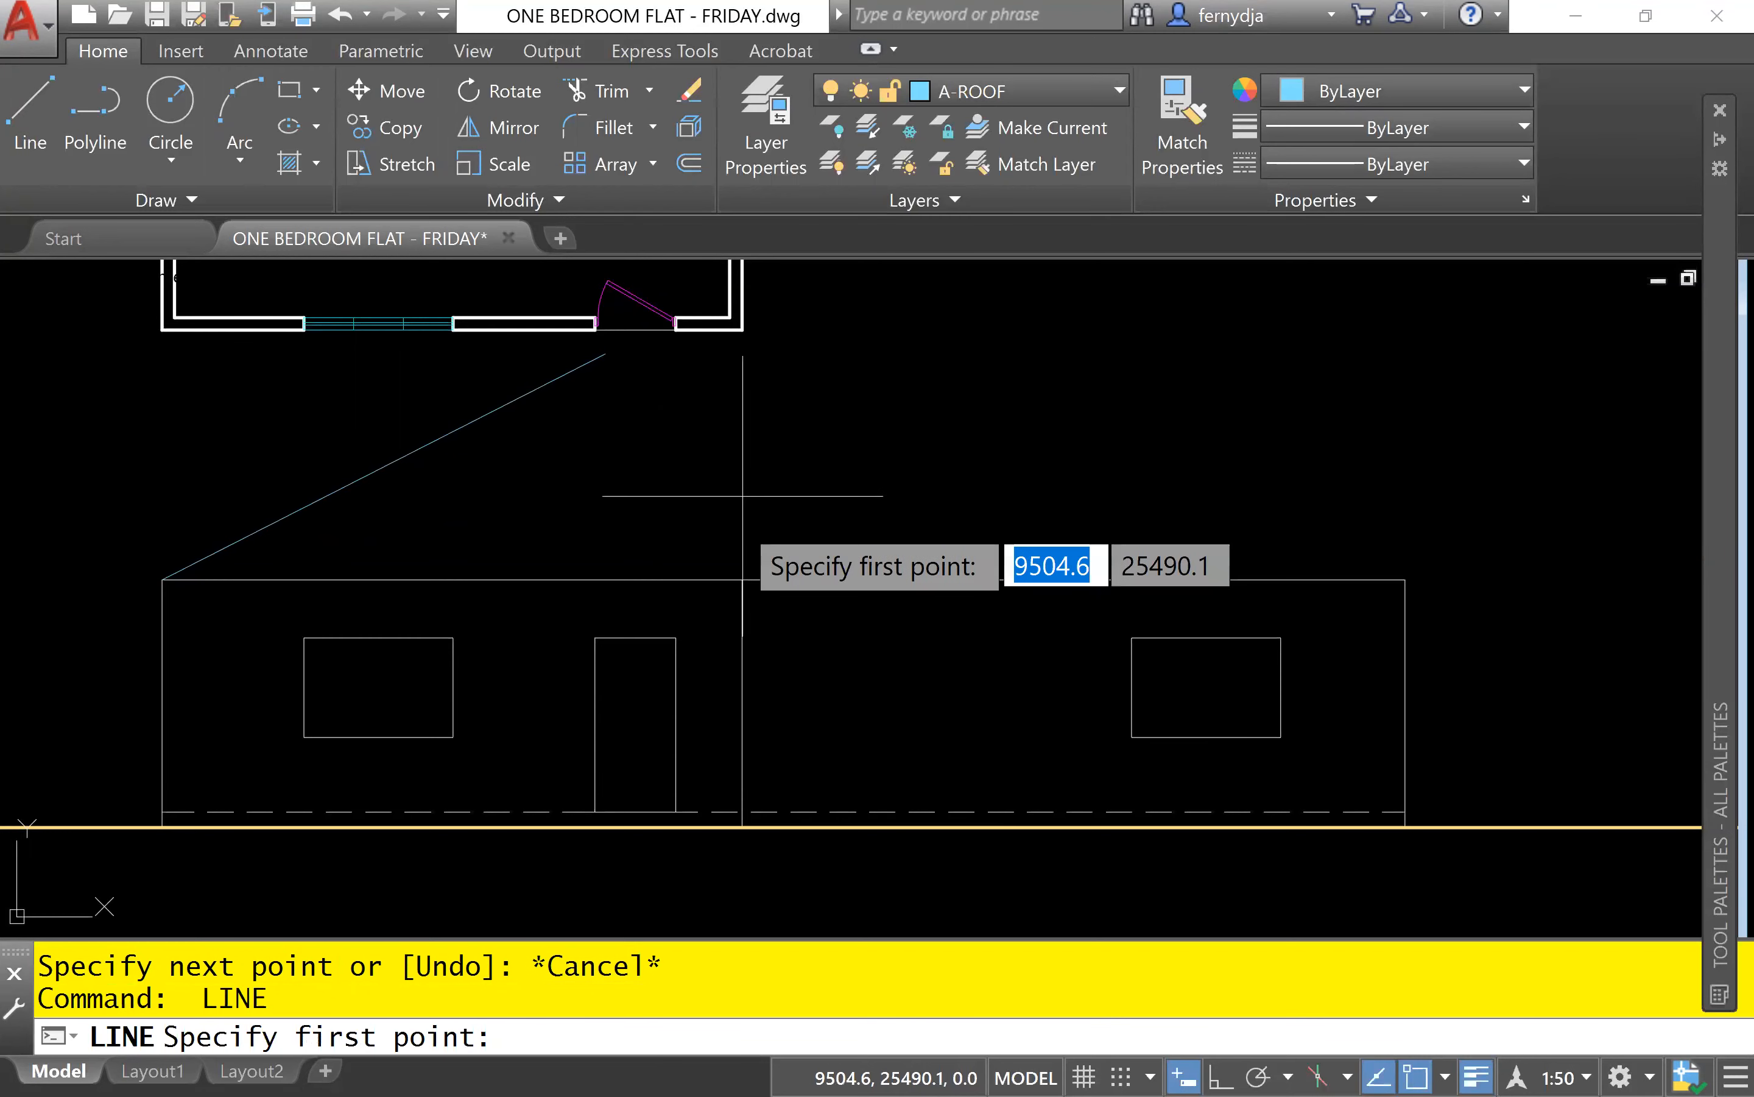
left_click(741, 579)
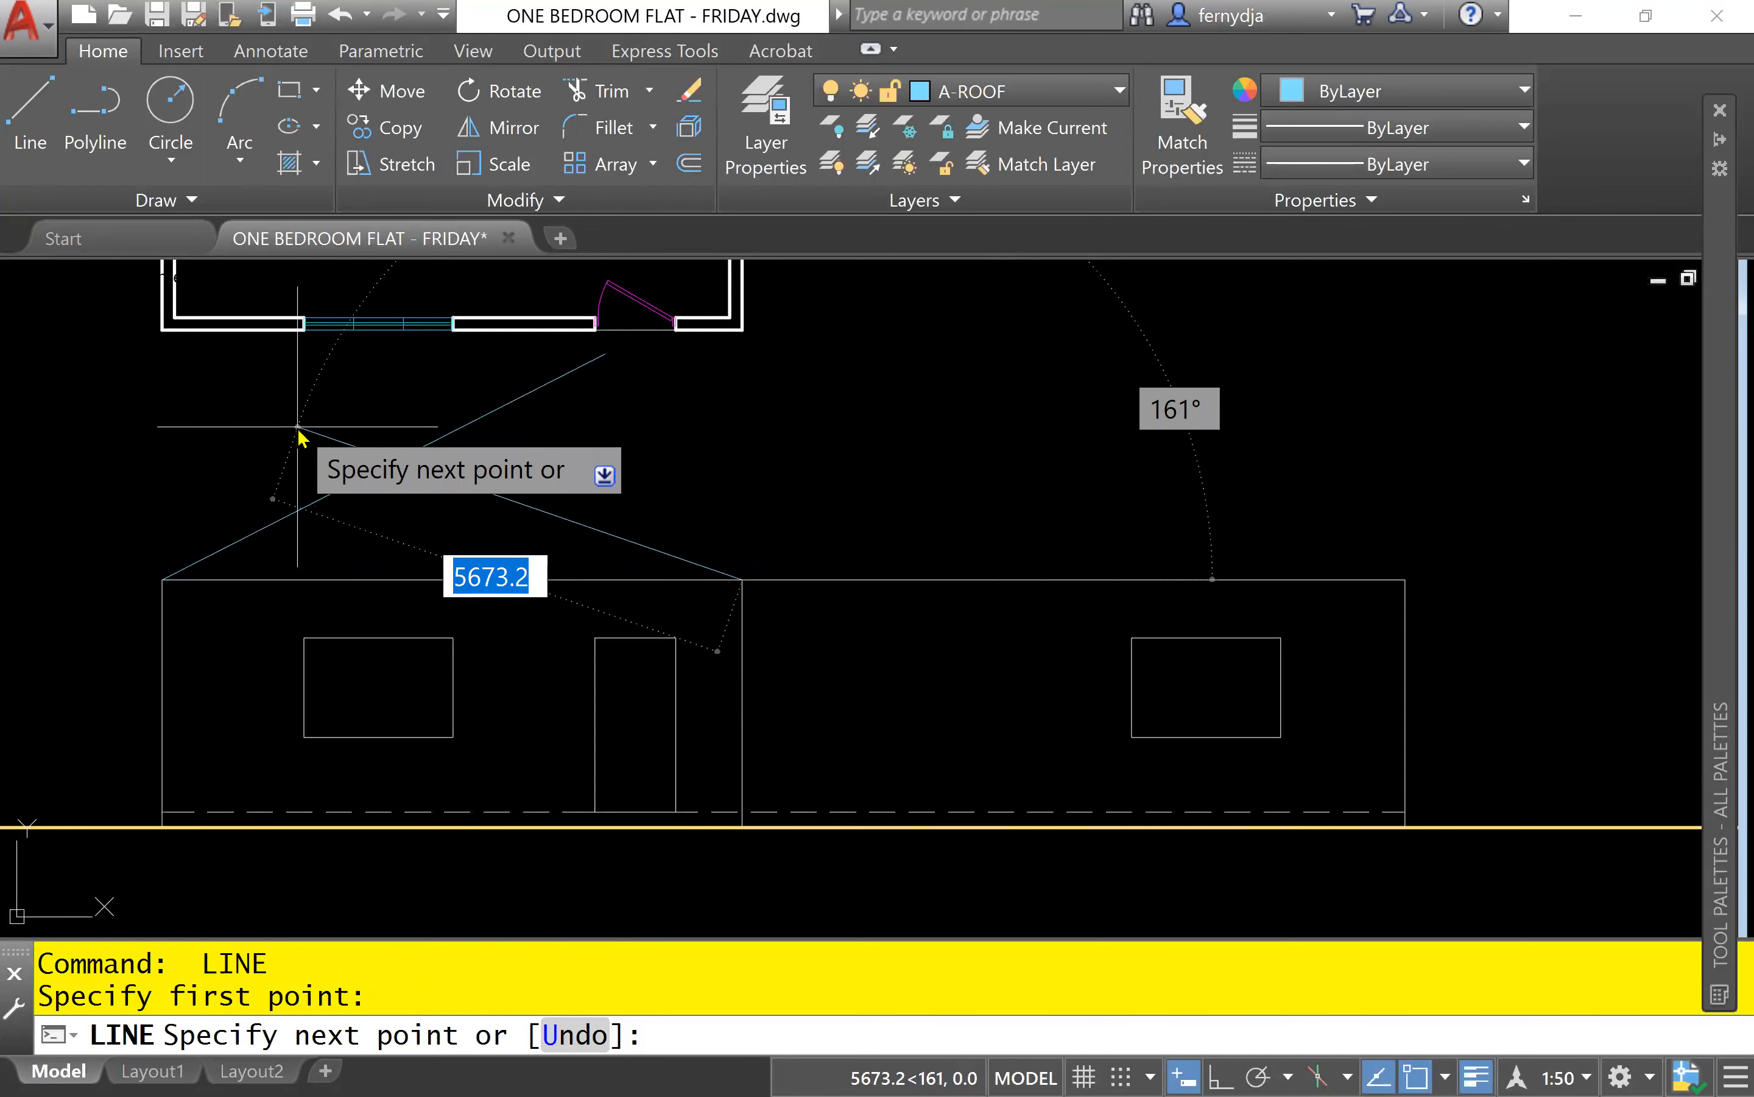
type("6000")
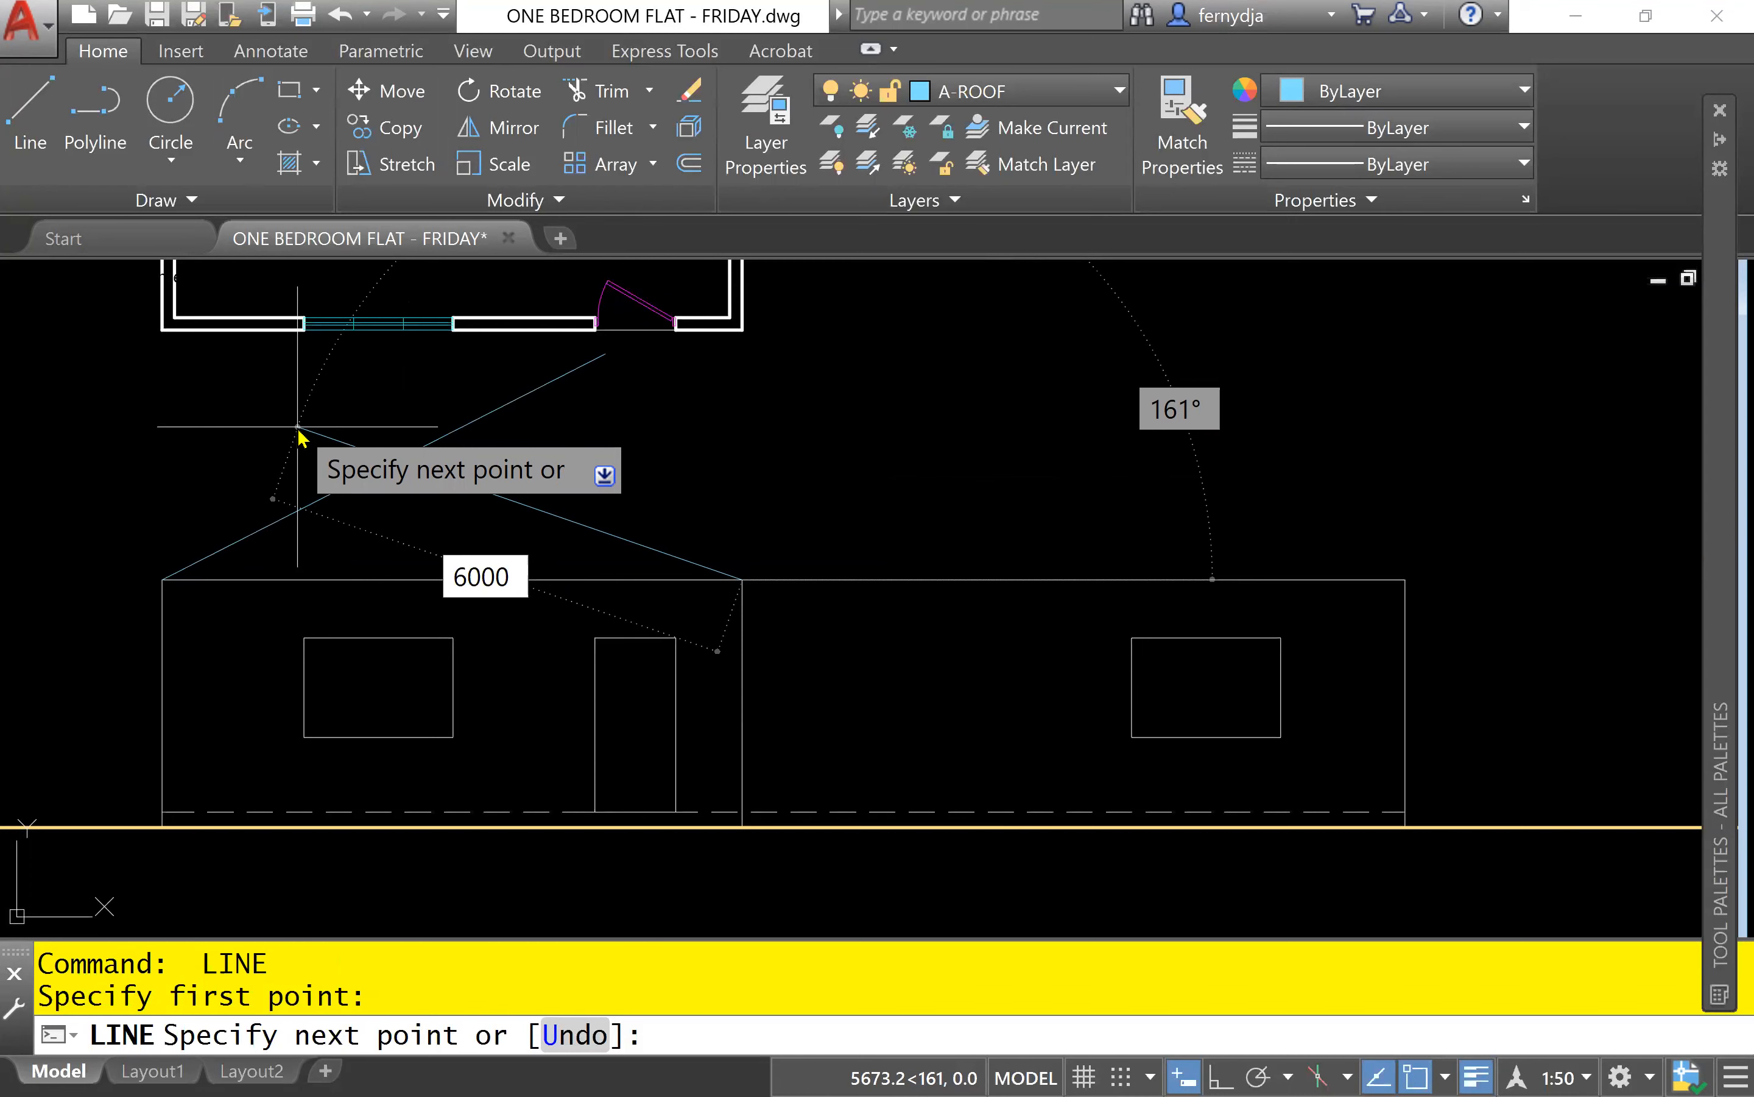
key("Tab")
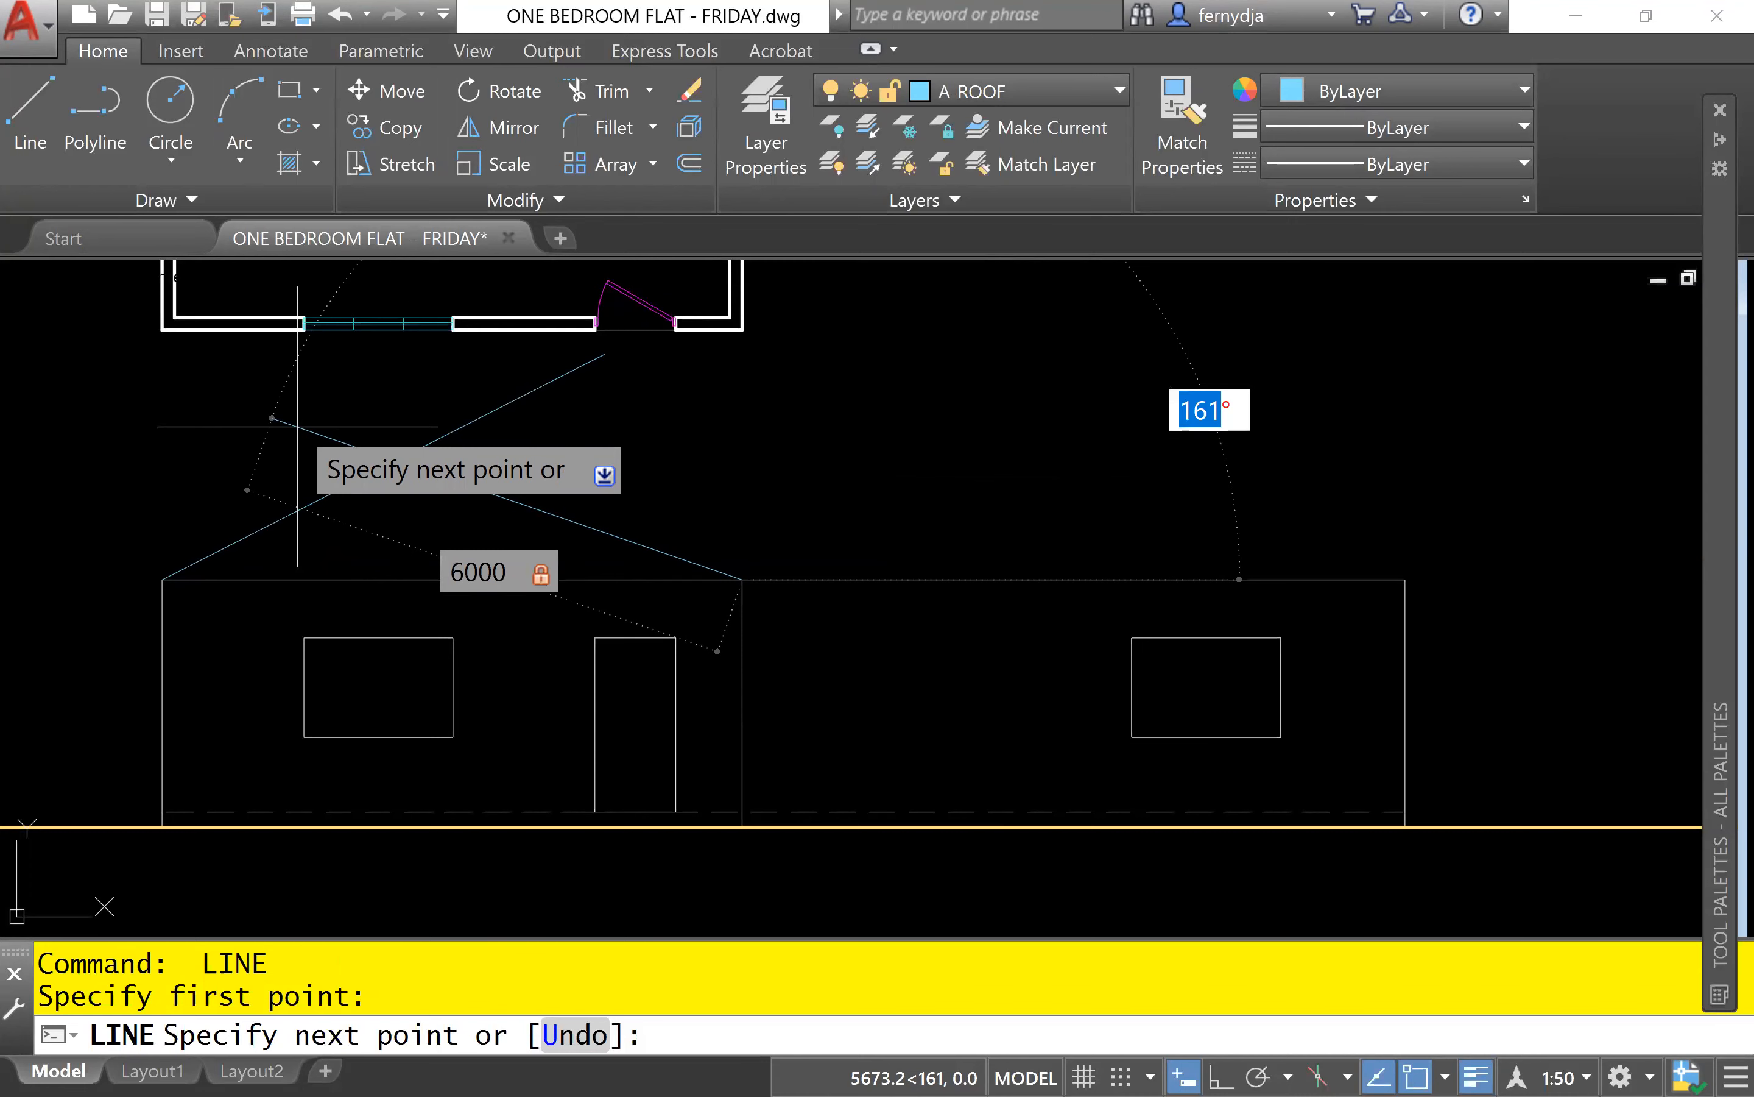
type("153")
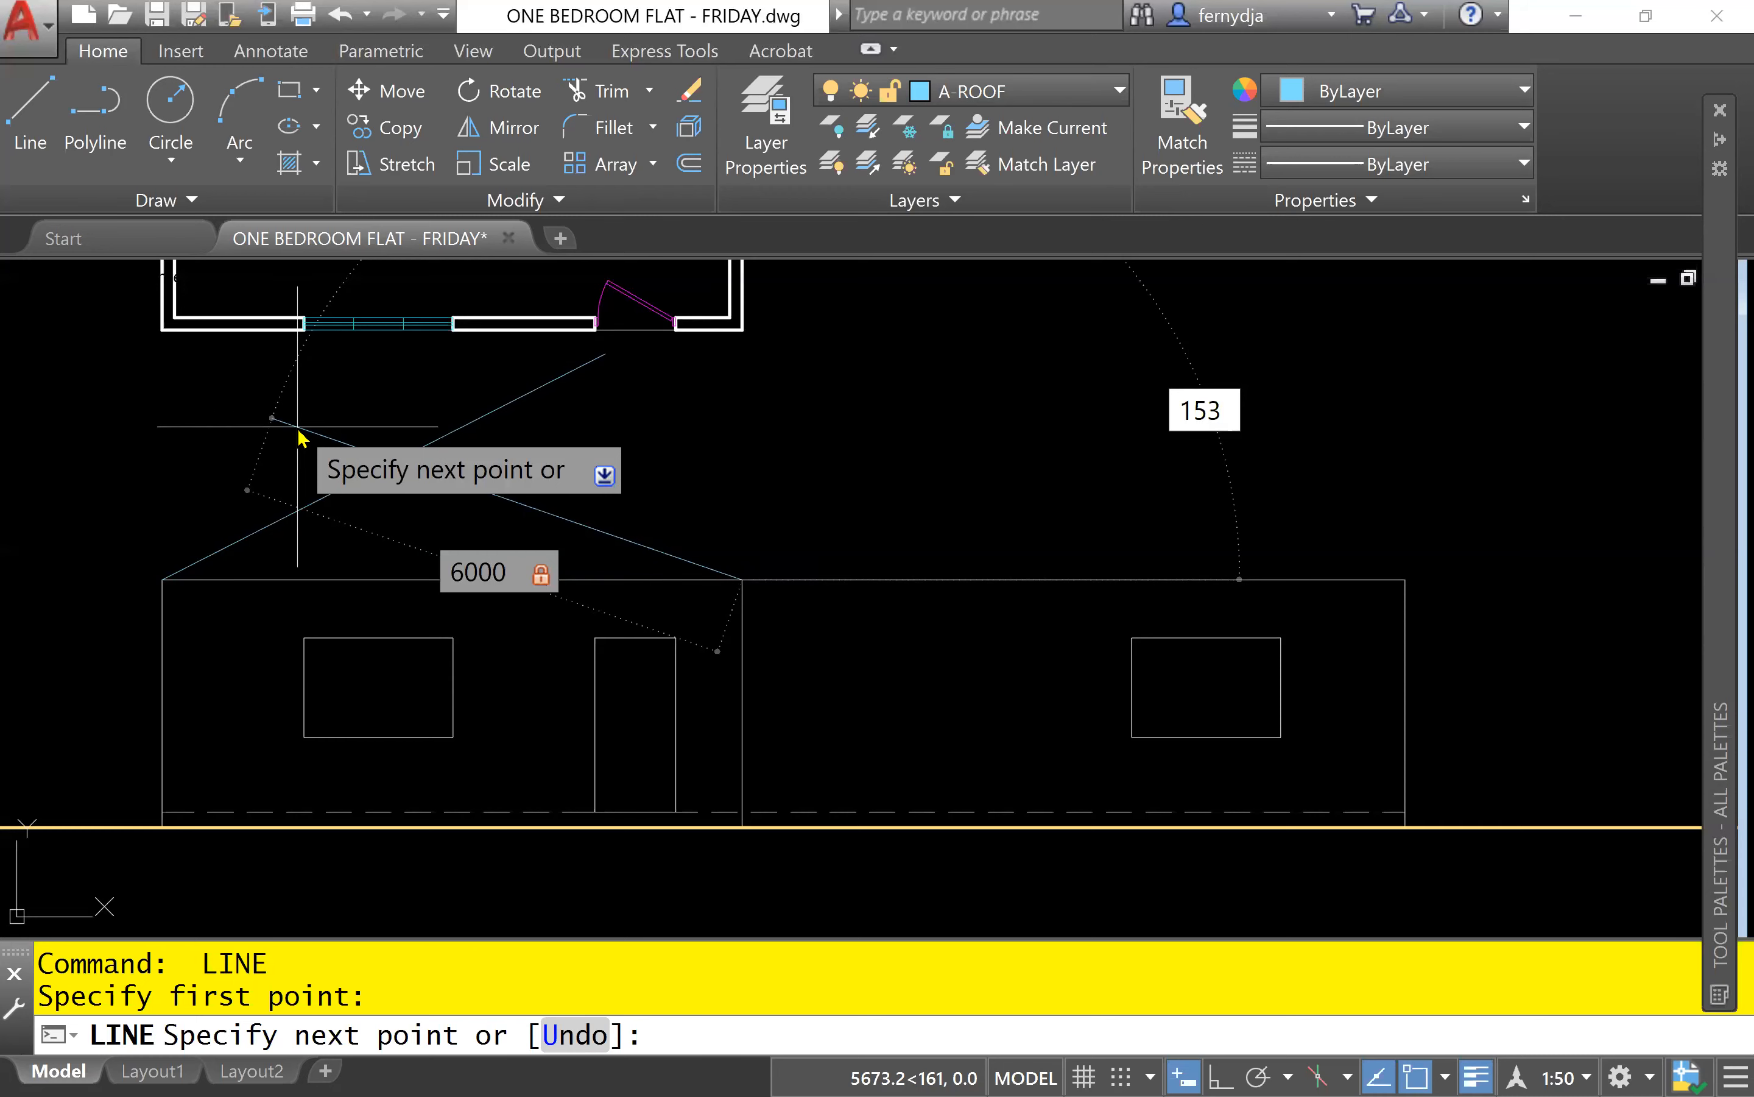
key("Return")
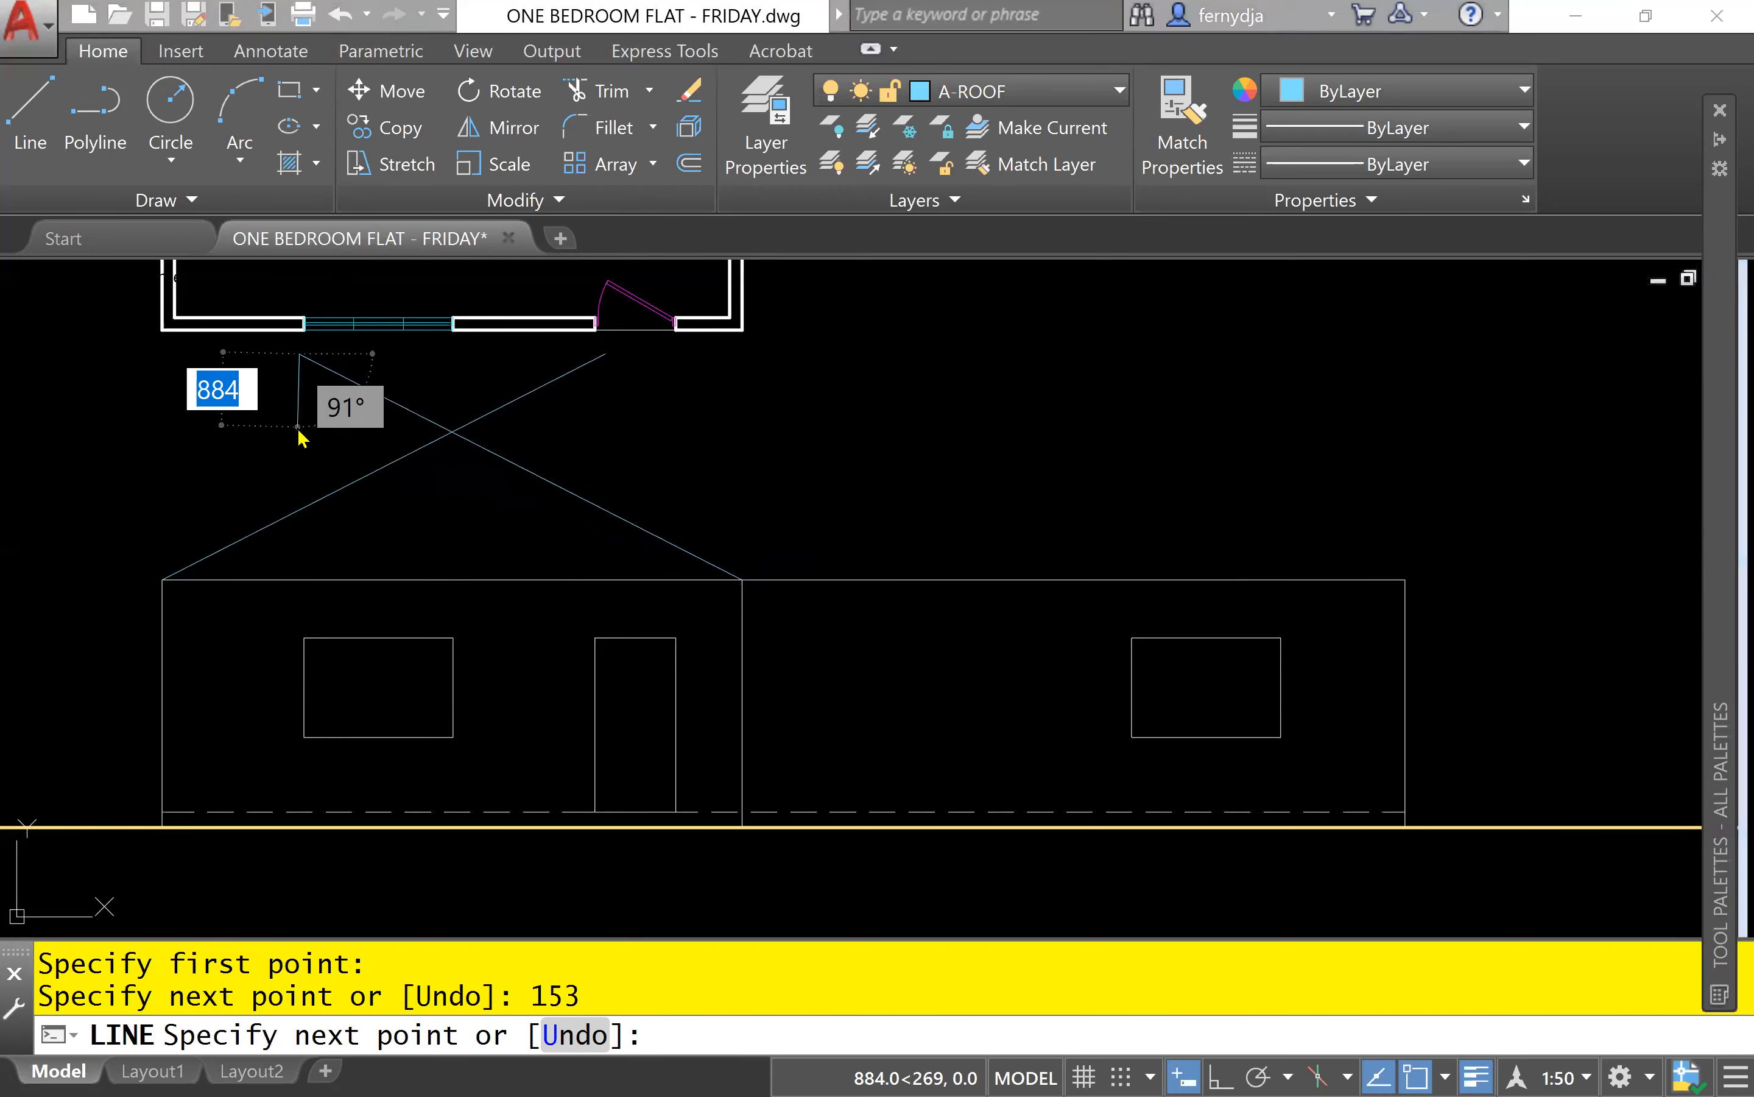
key("Escape")
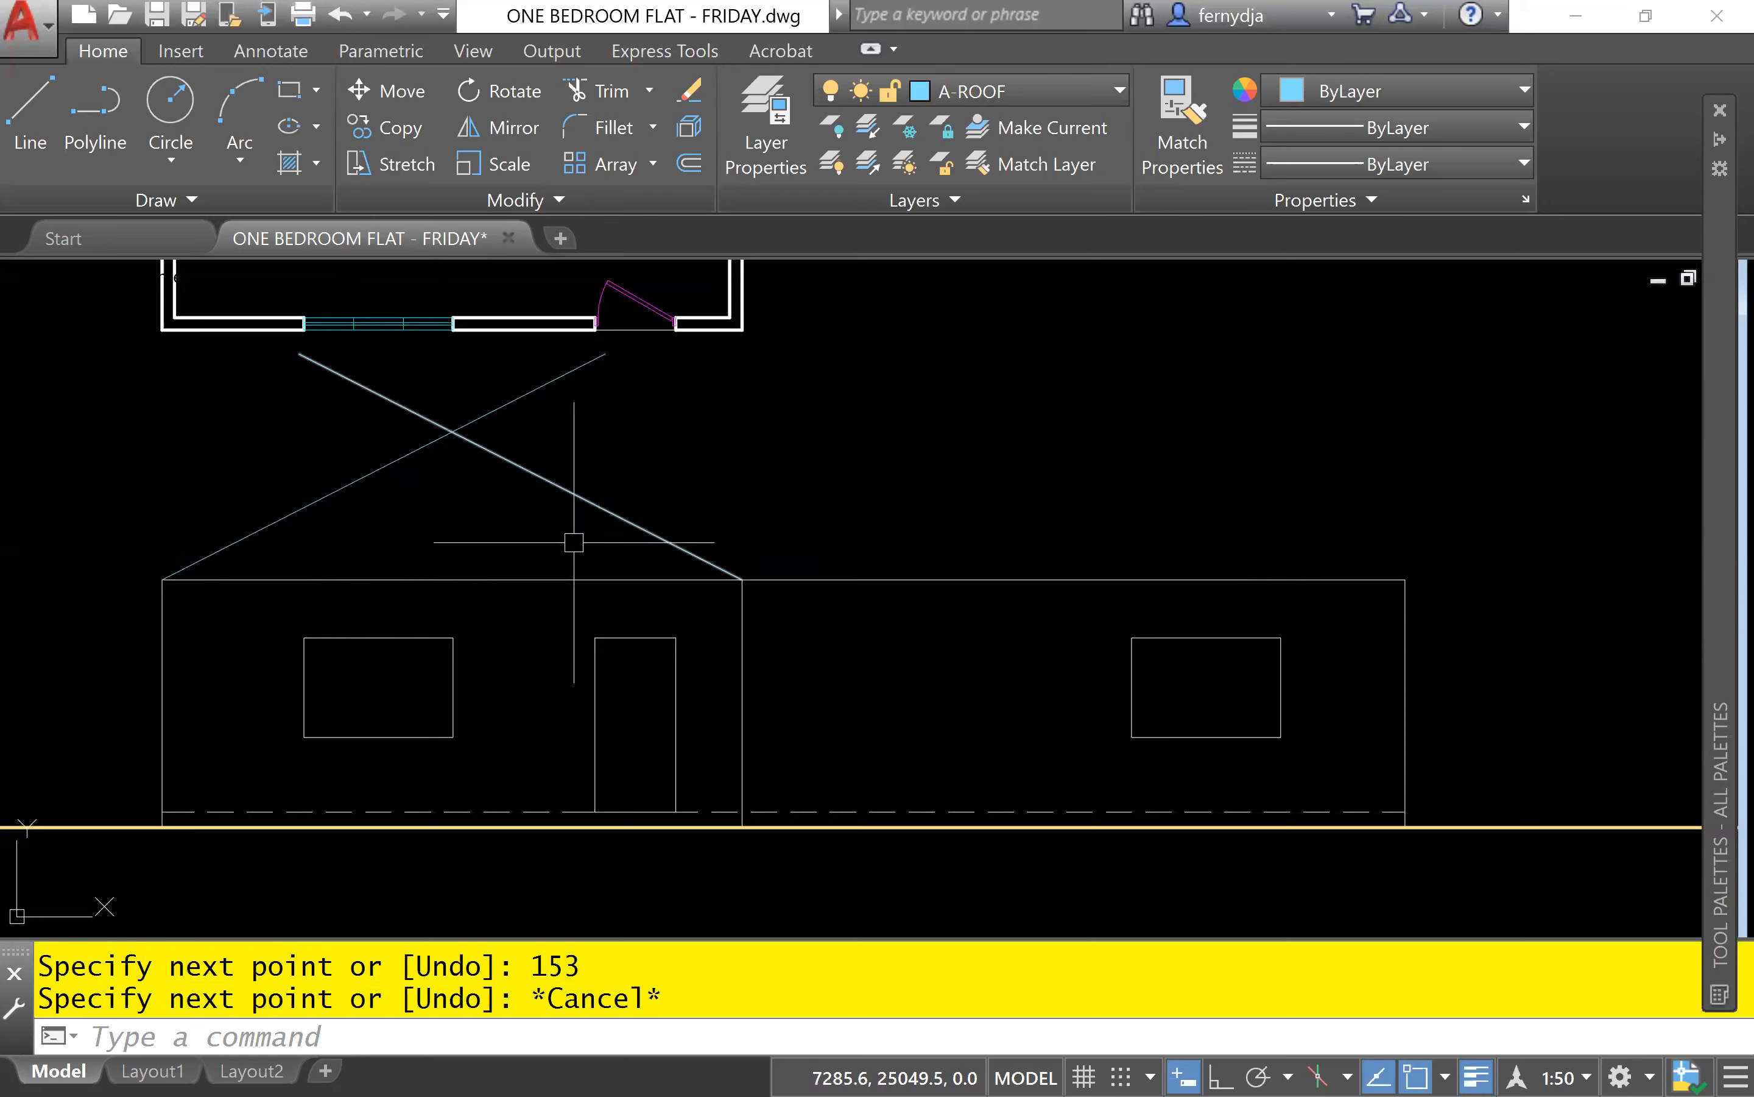
Offset the front elevation's left wall line outward by 475, with the Offset layer option set to Current.
scroll(130, 625, "up", 2)
scroll(131, 626, "up", 2)
scroll(234, 639, "down", 2)
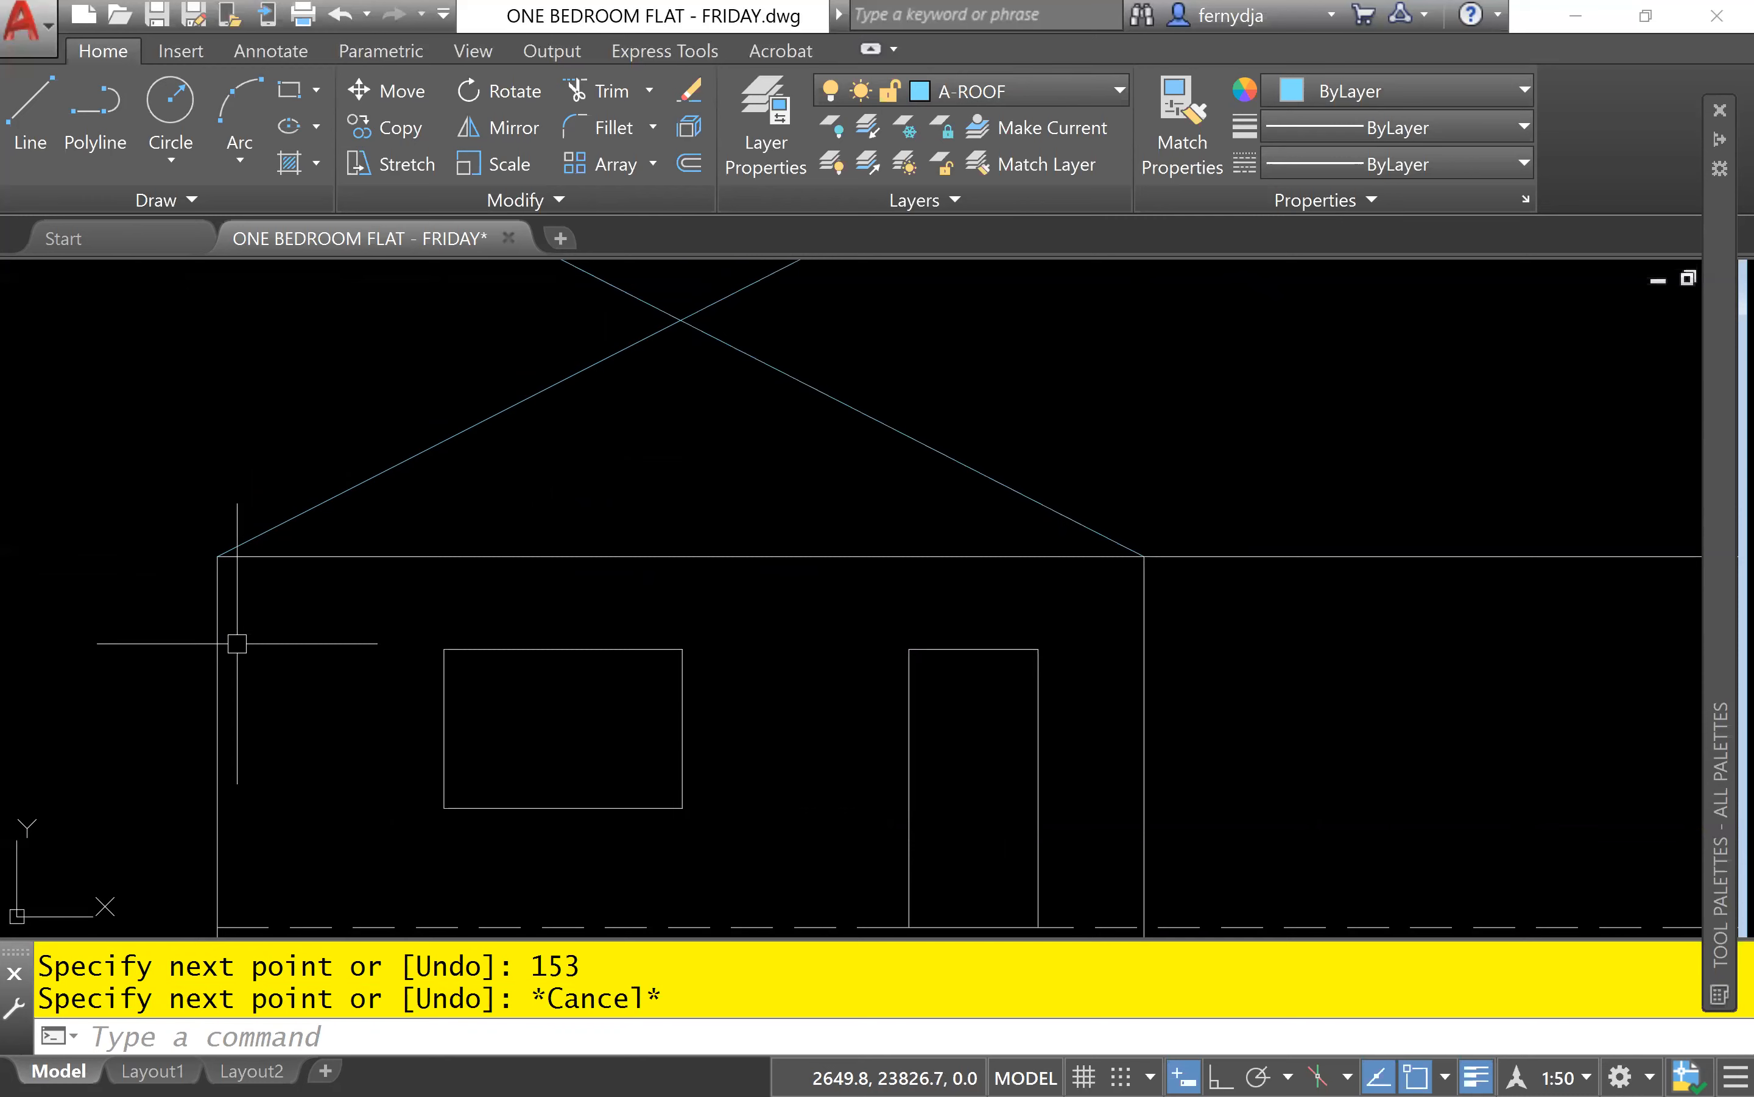
type("o")
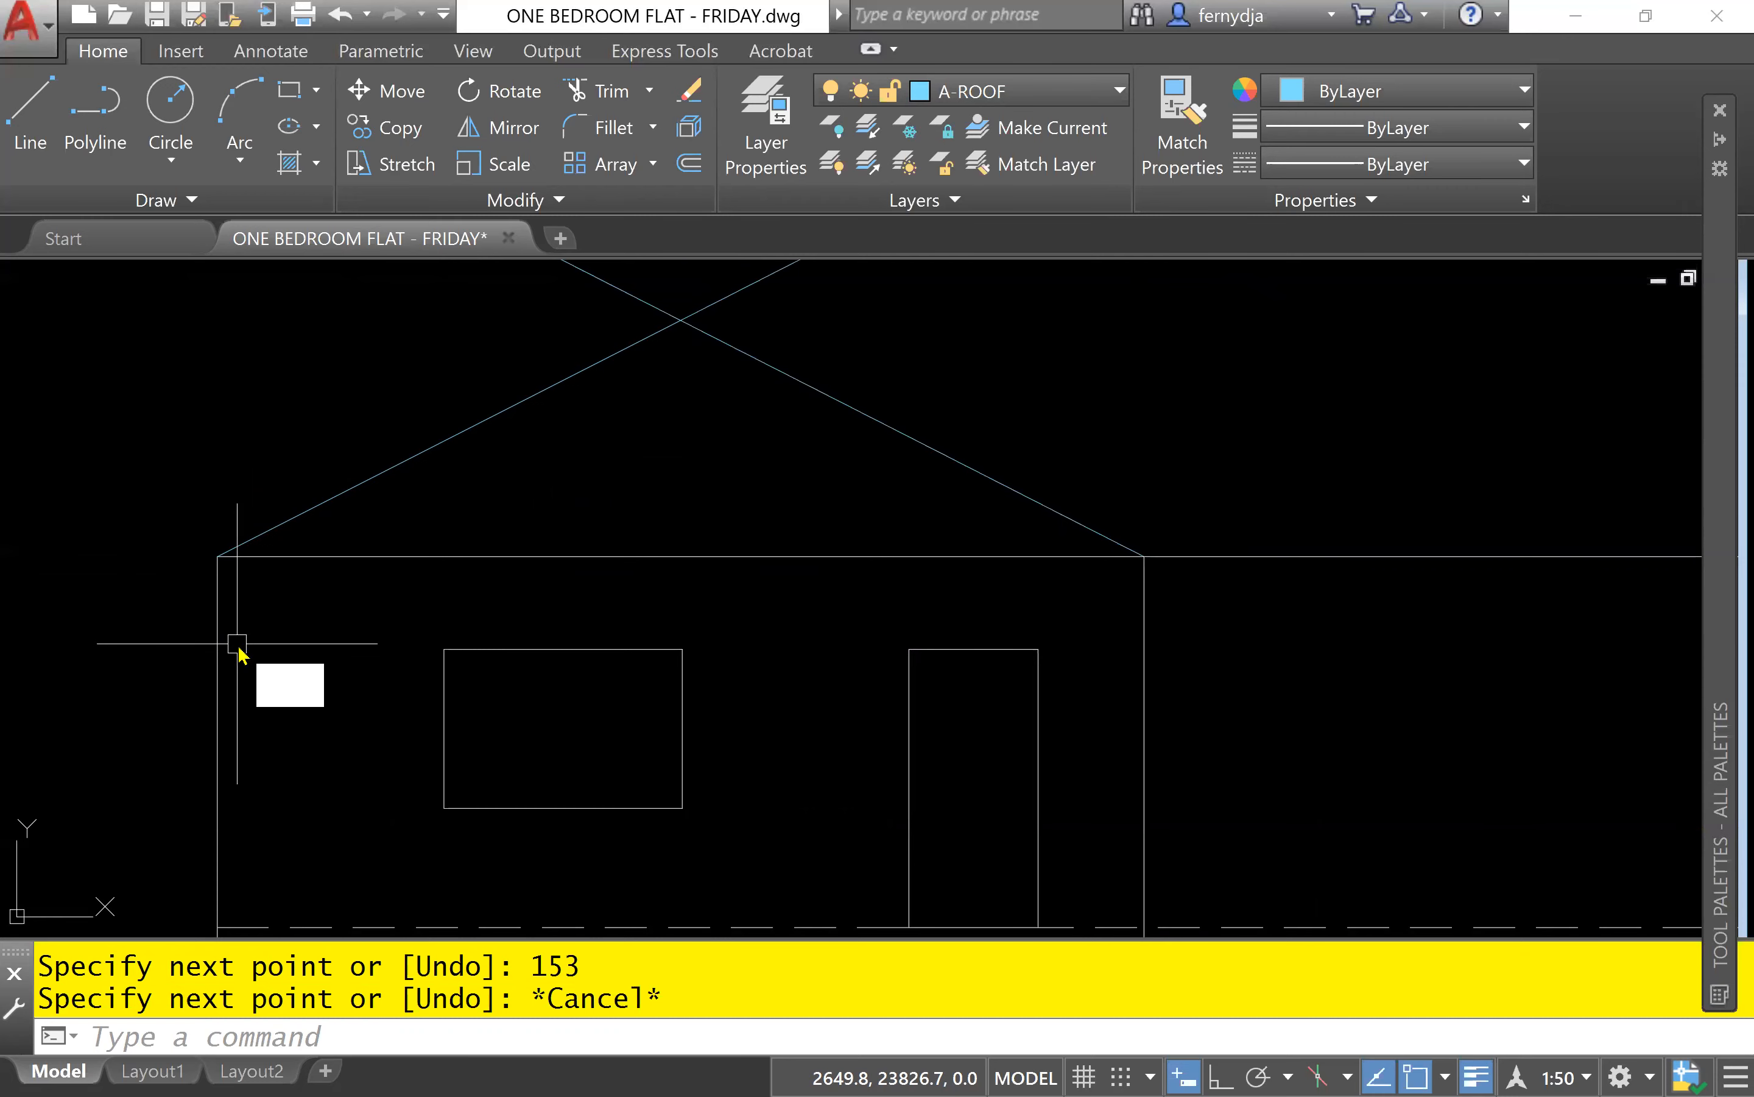
key("Return")
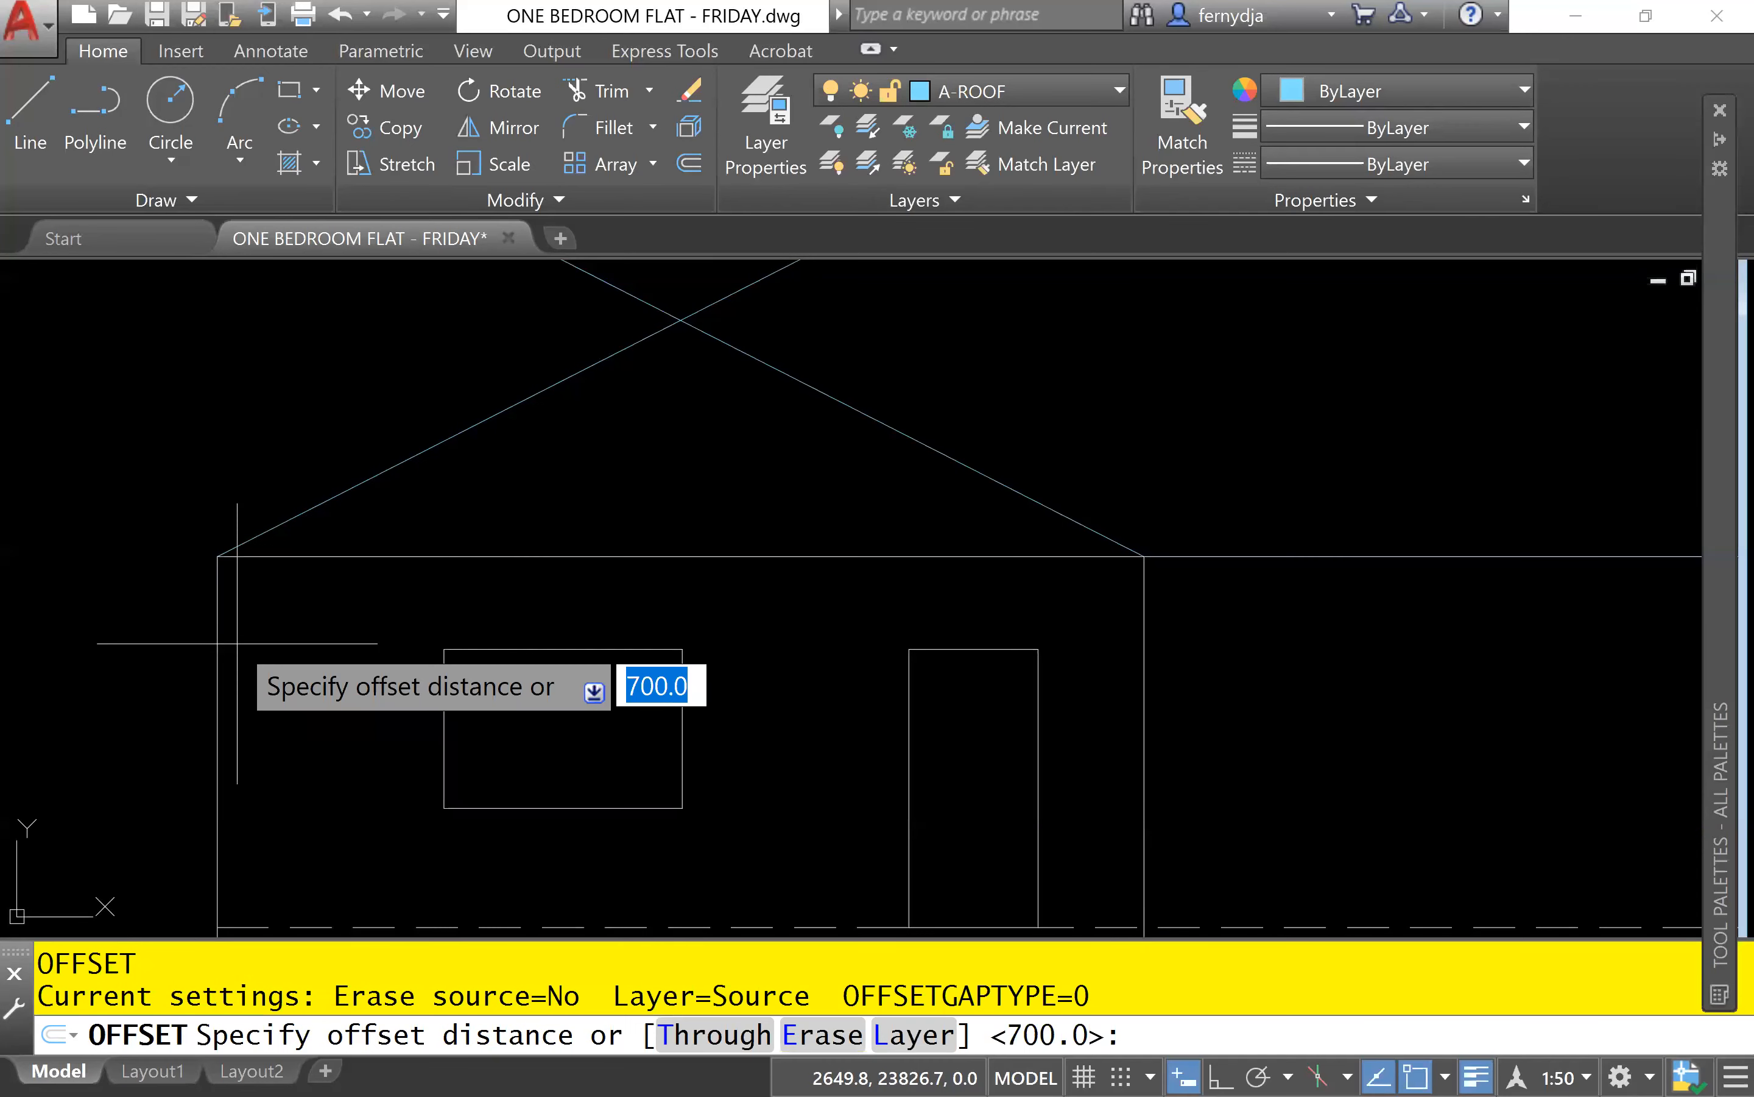
key("BackSpace")
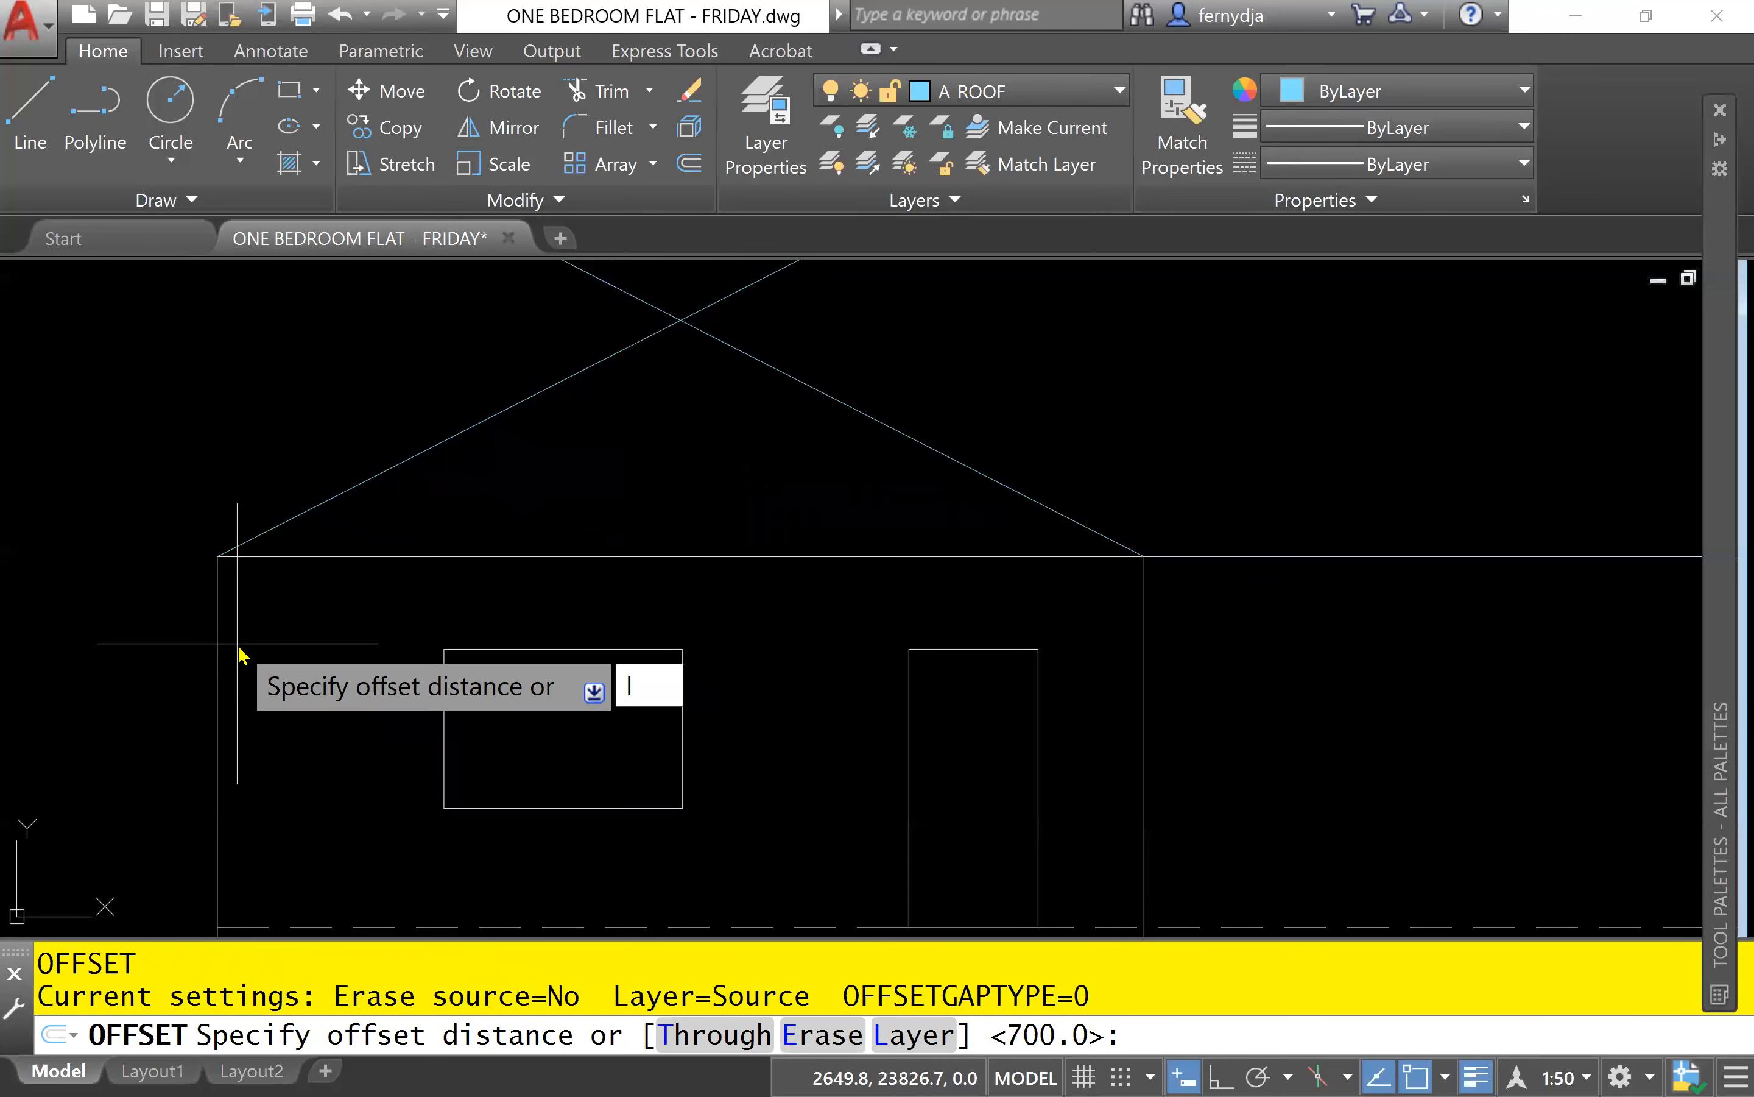
type("l")
key("Return")
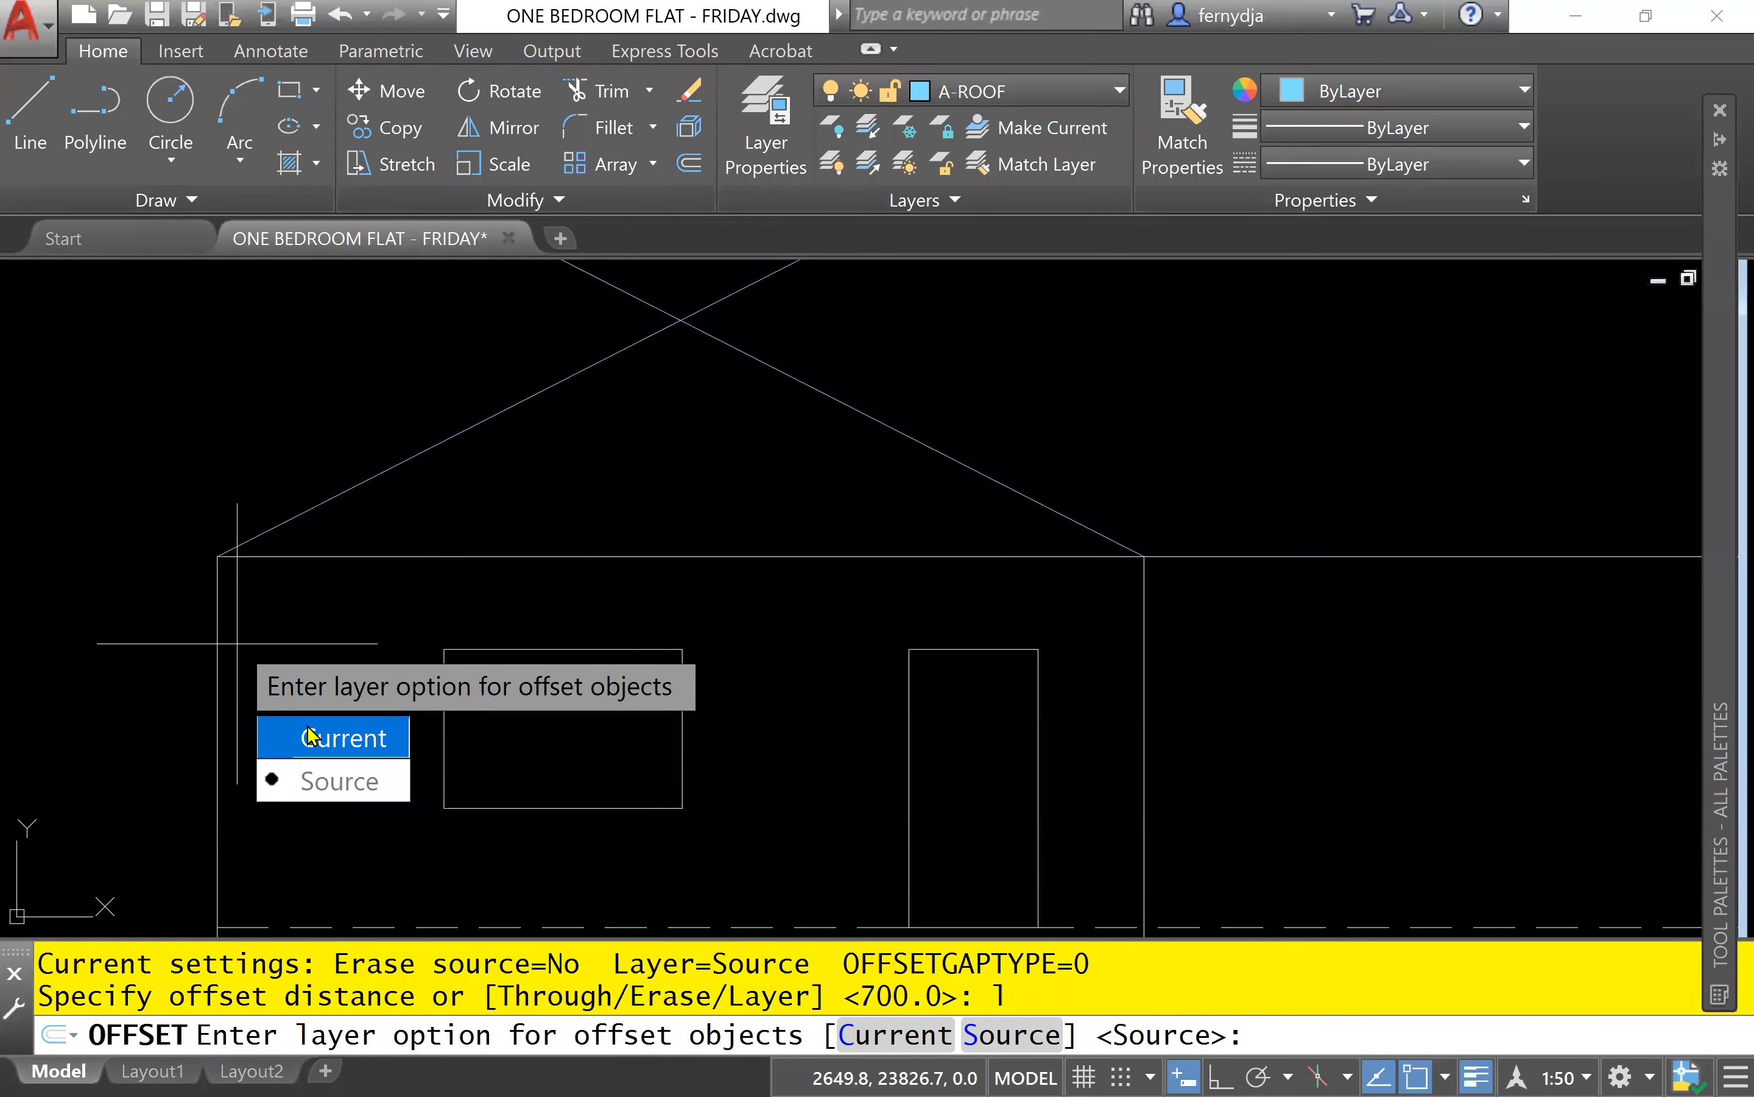
left_click(310, 736)
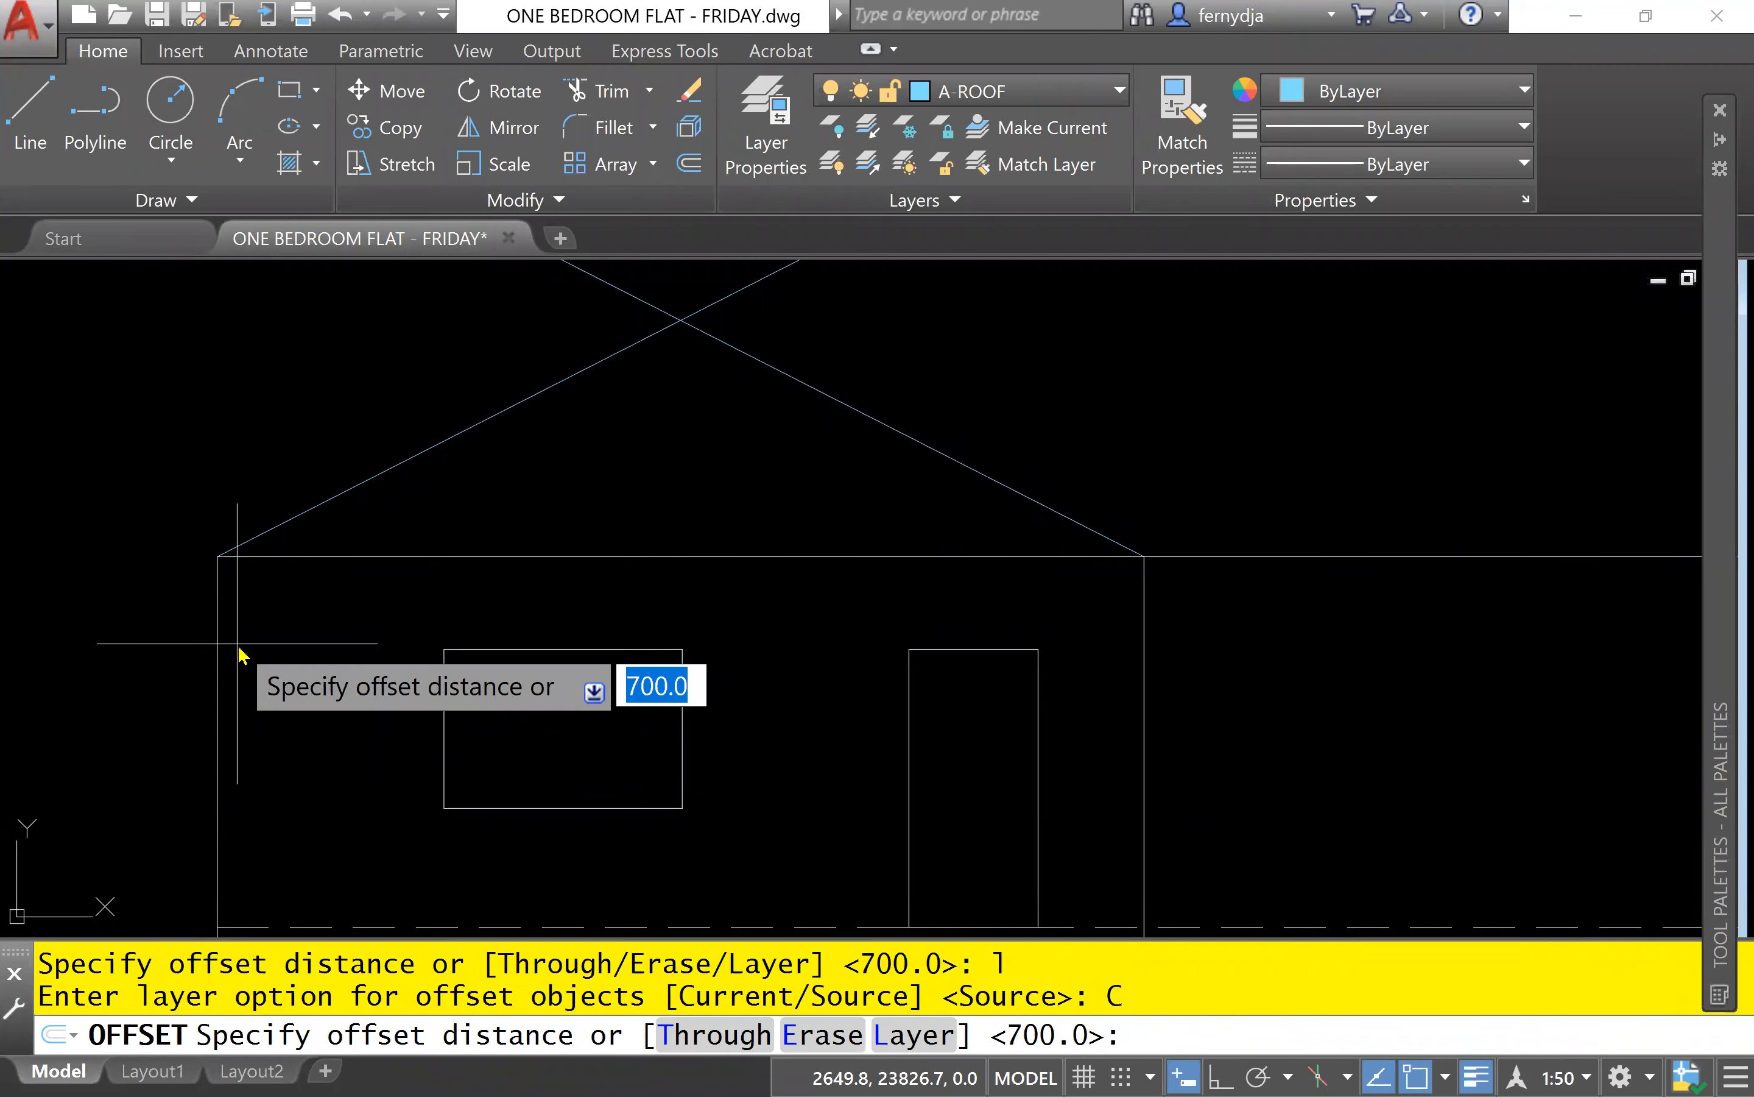
type("475")
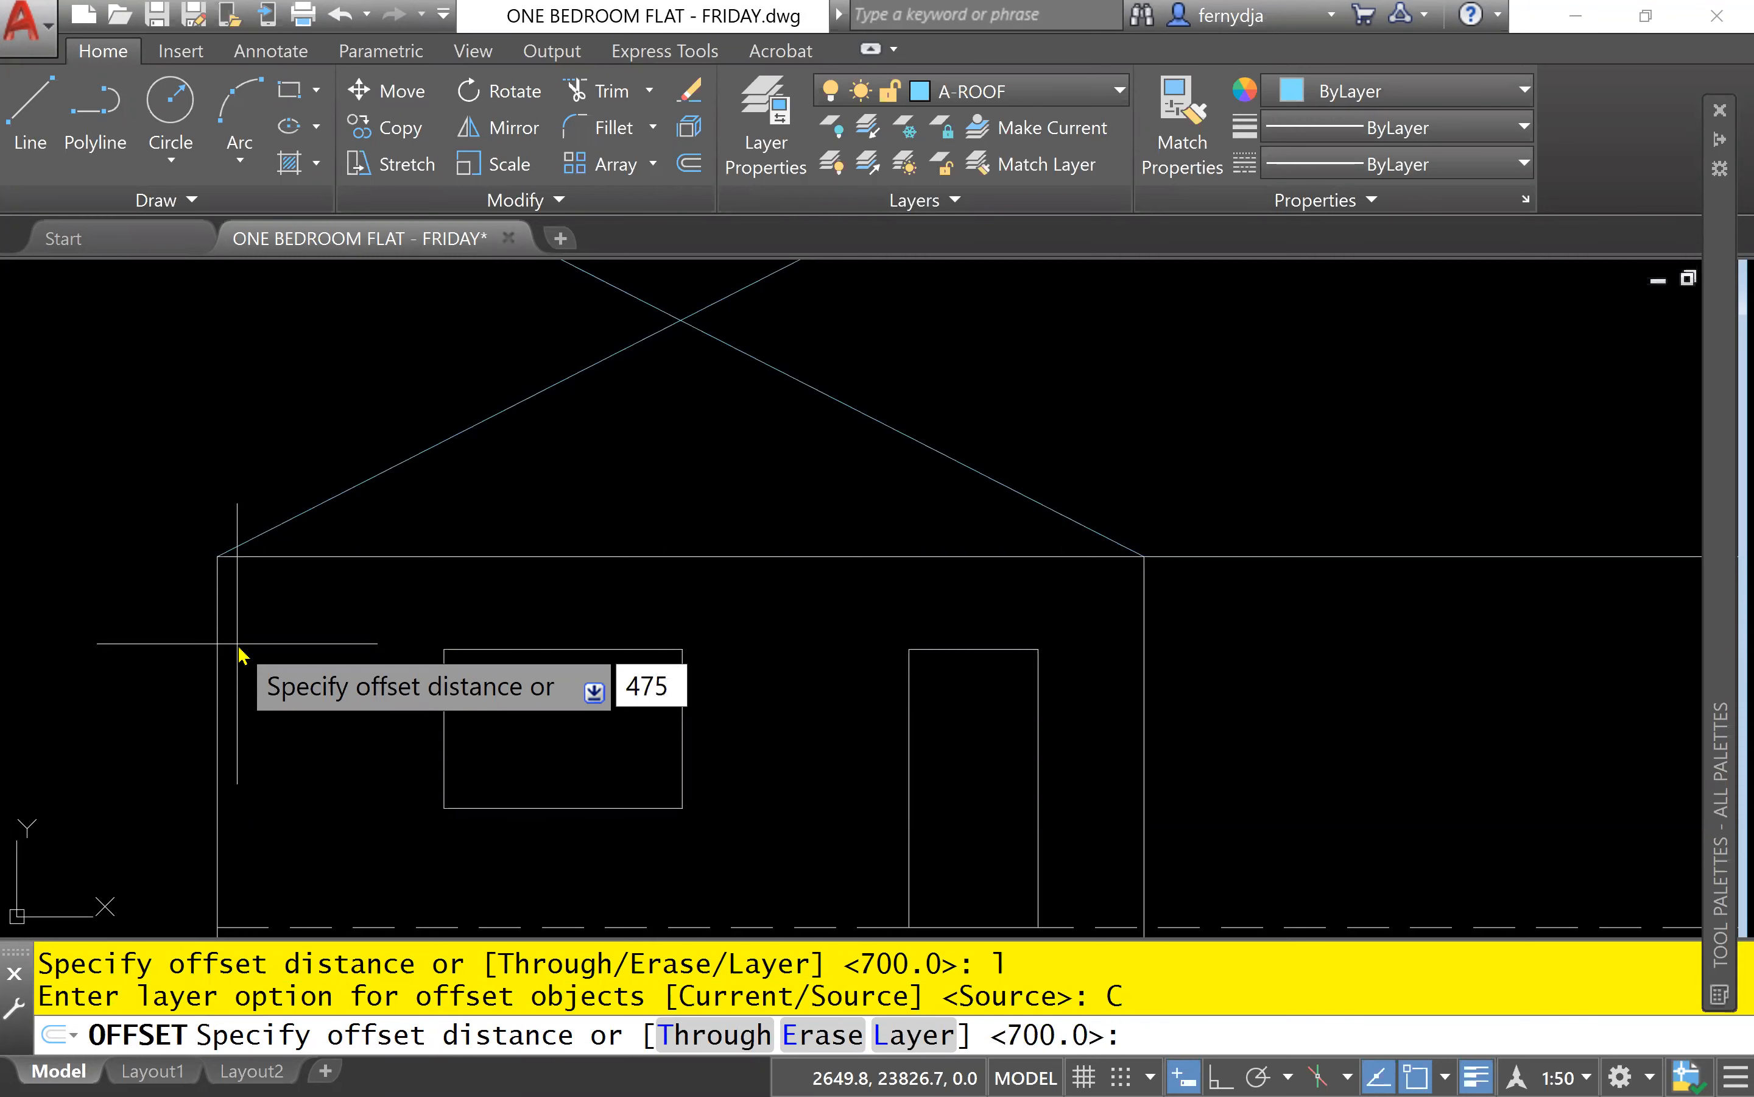
key("Return")
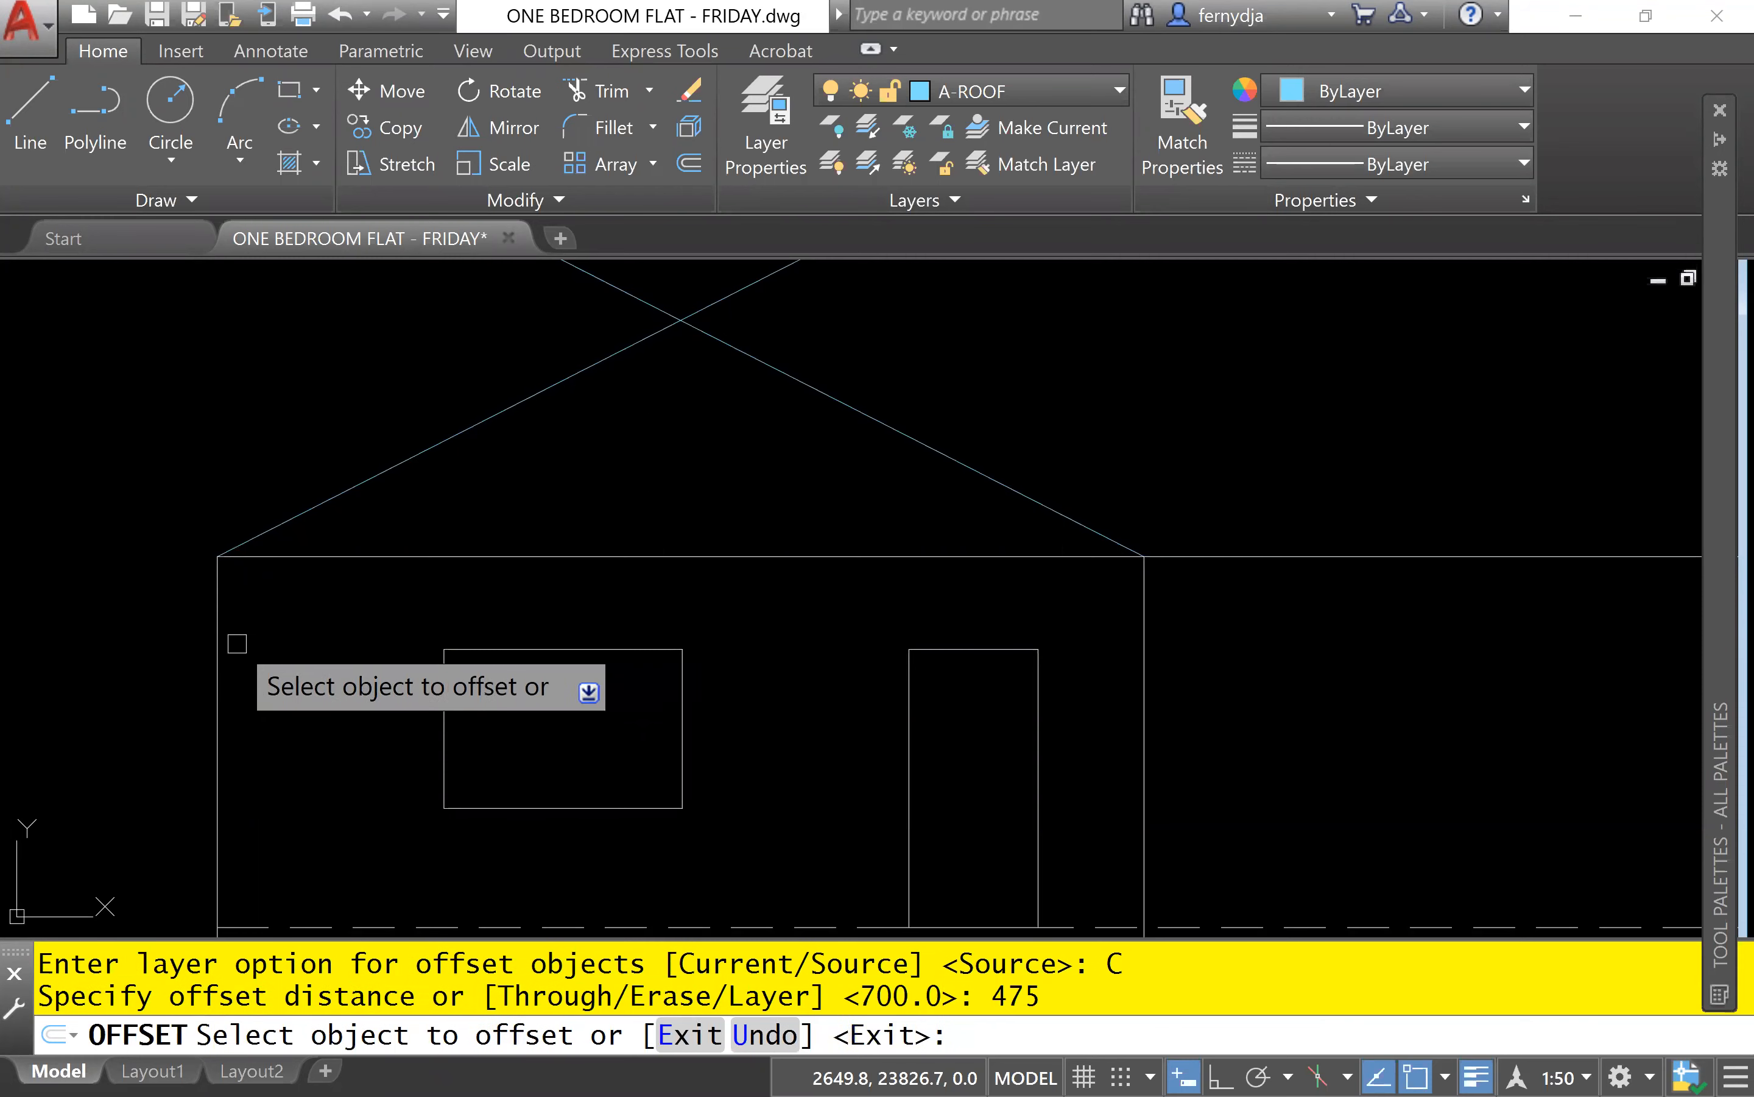
left_click(218, 685)
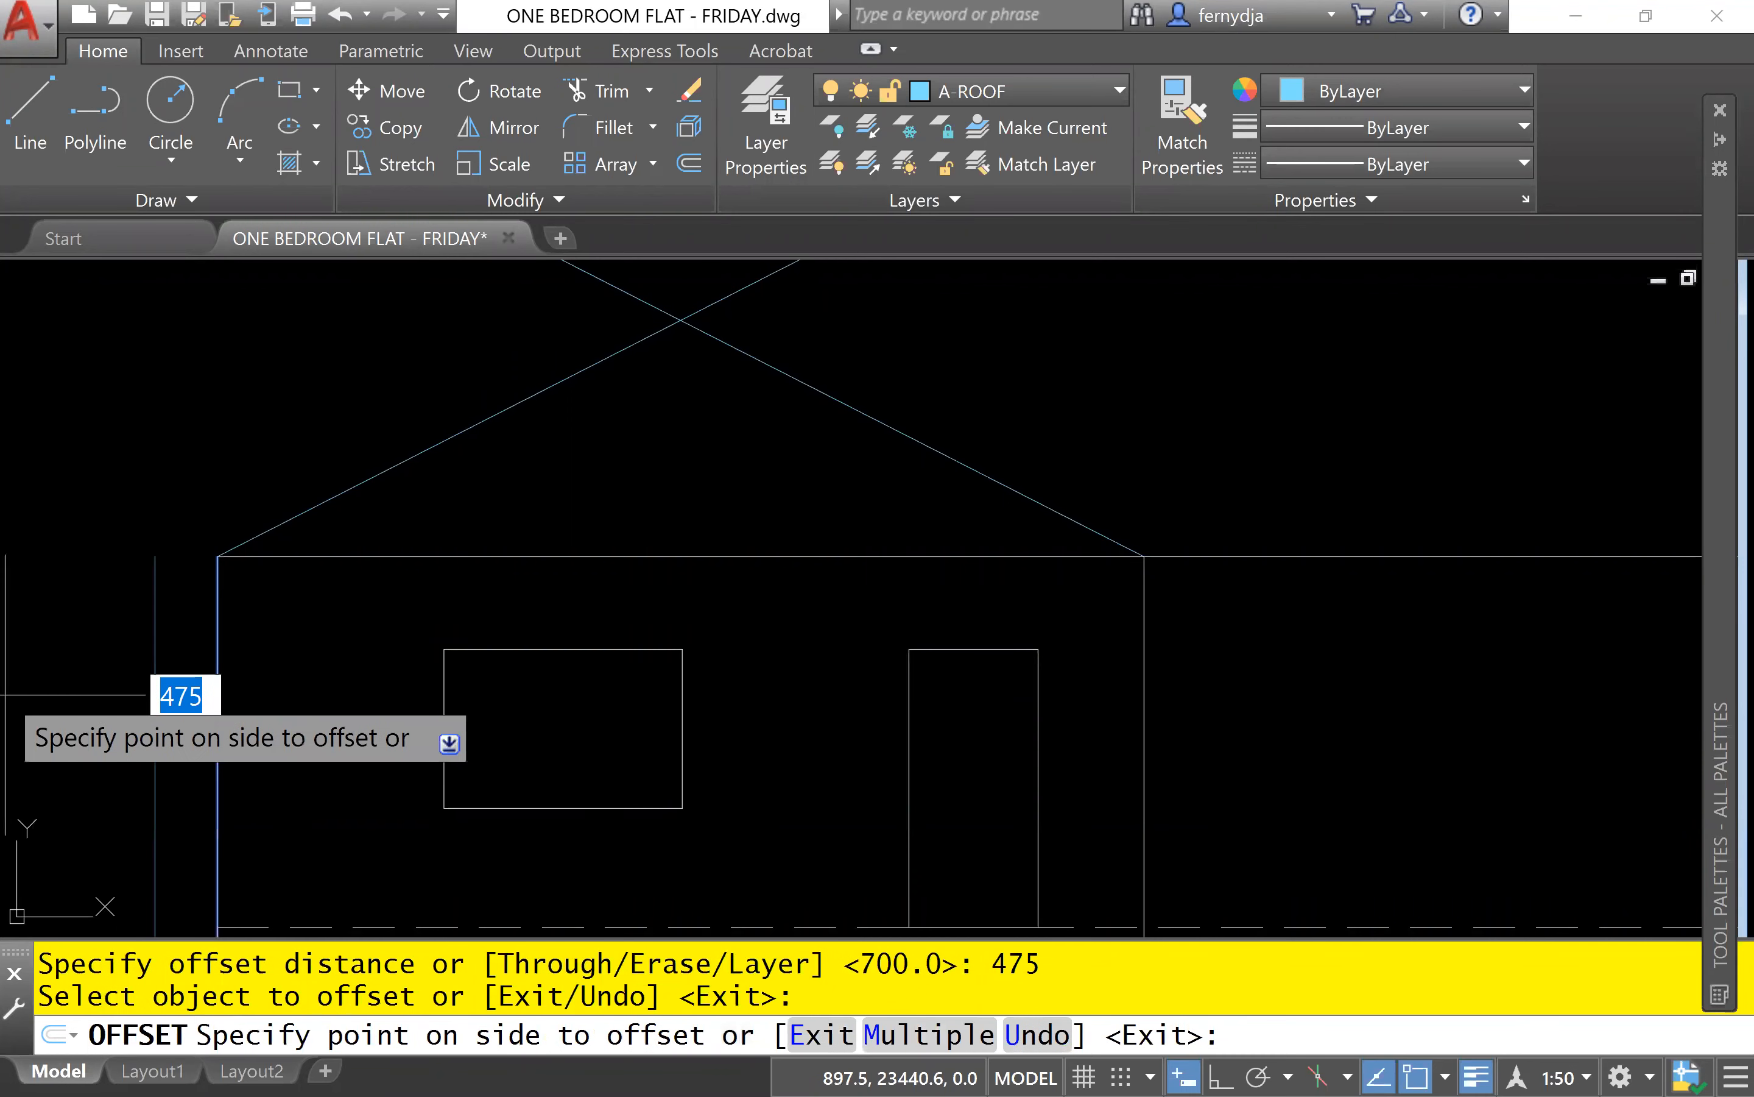
left_click(154, 694)
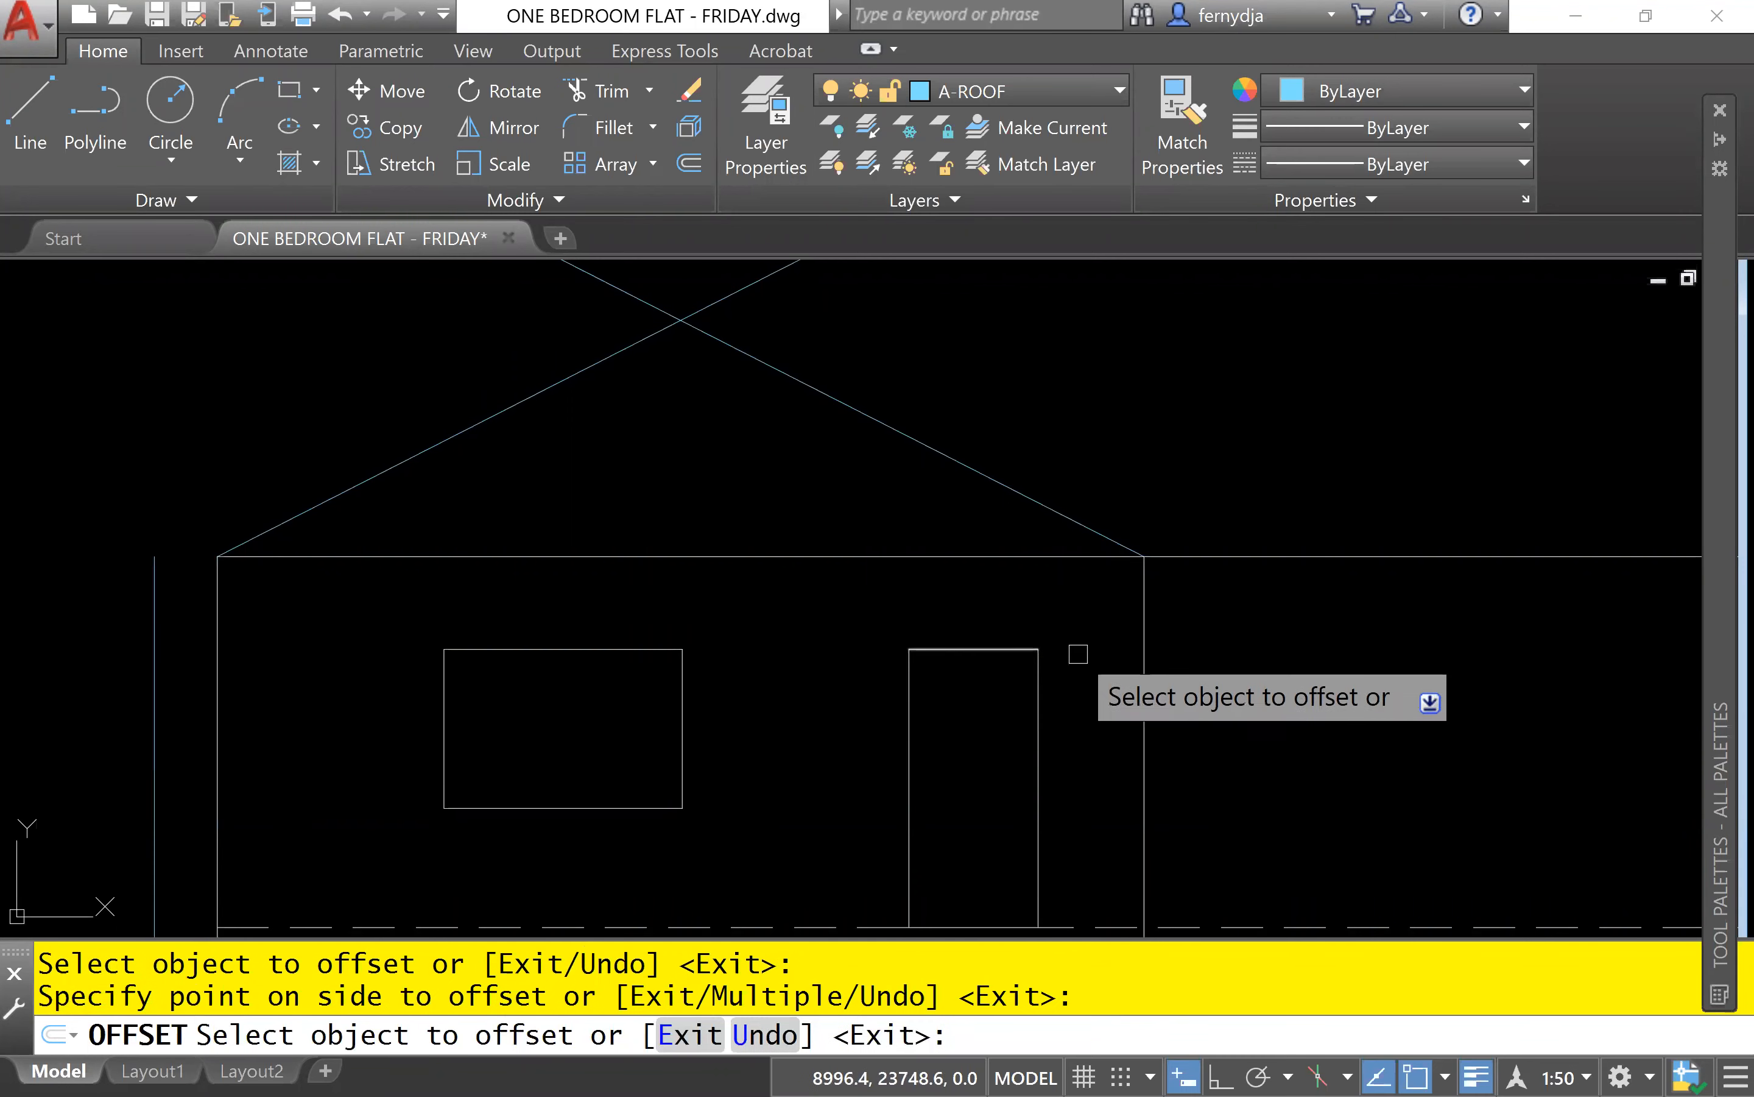
Offset the wall line right of the door outward by 475 for the other roof overhang.
left_click(1144, 646)
left_click(1390, 647)
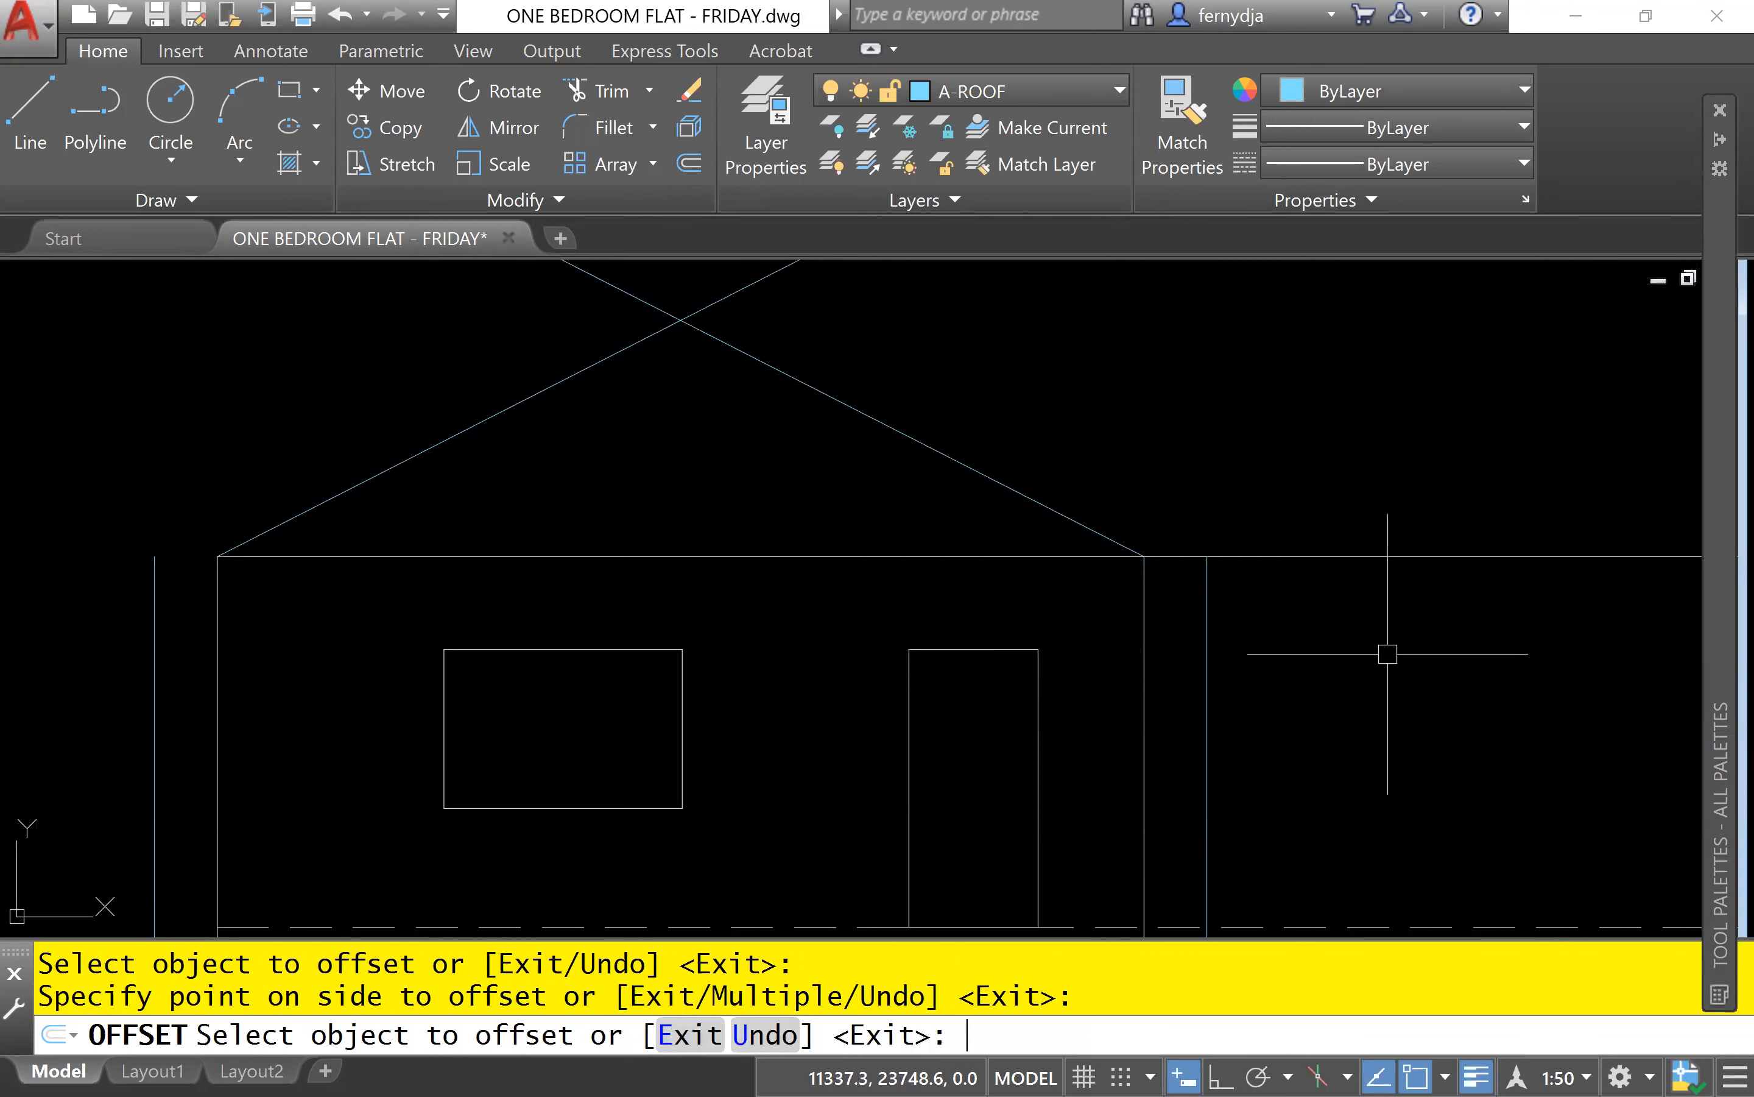
key("Return")
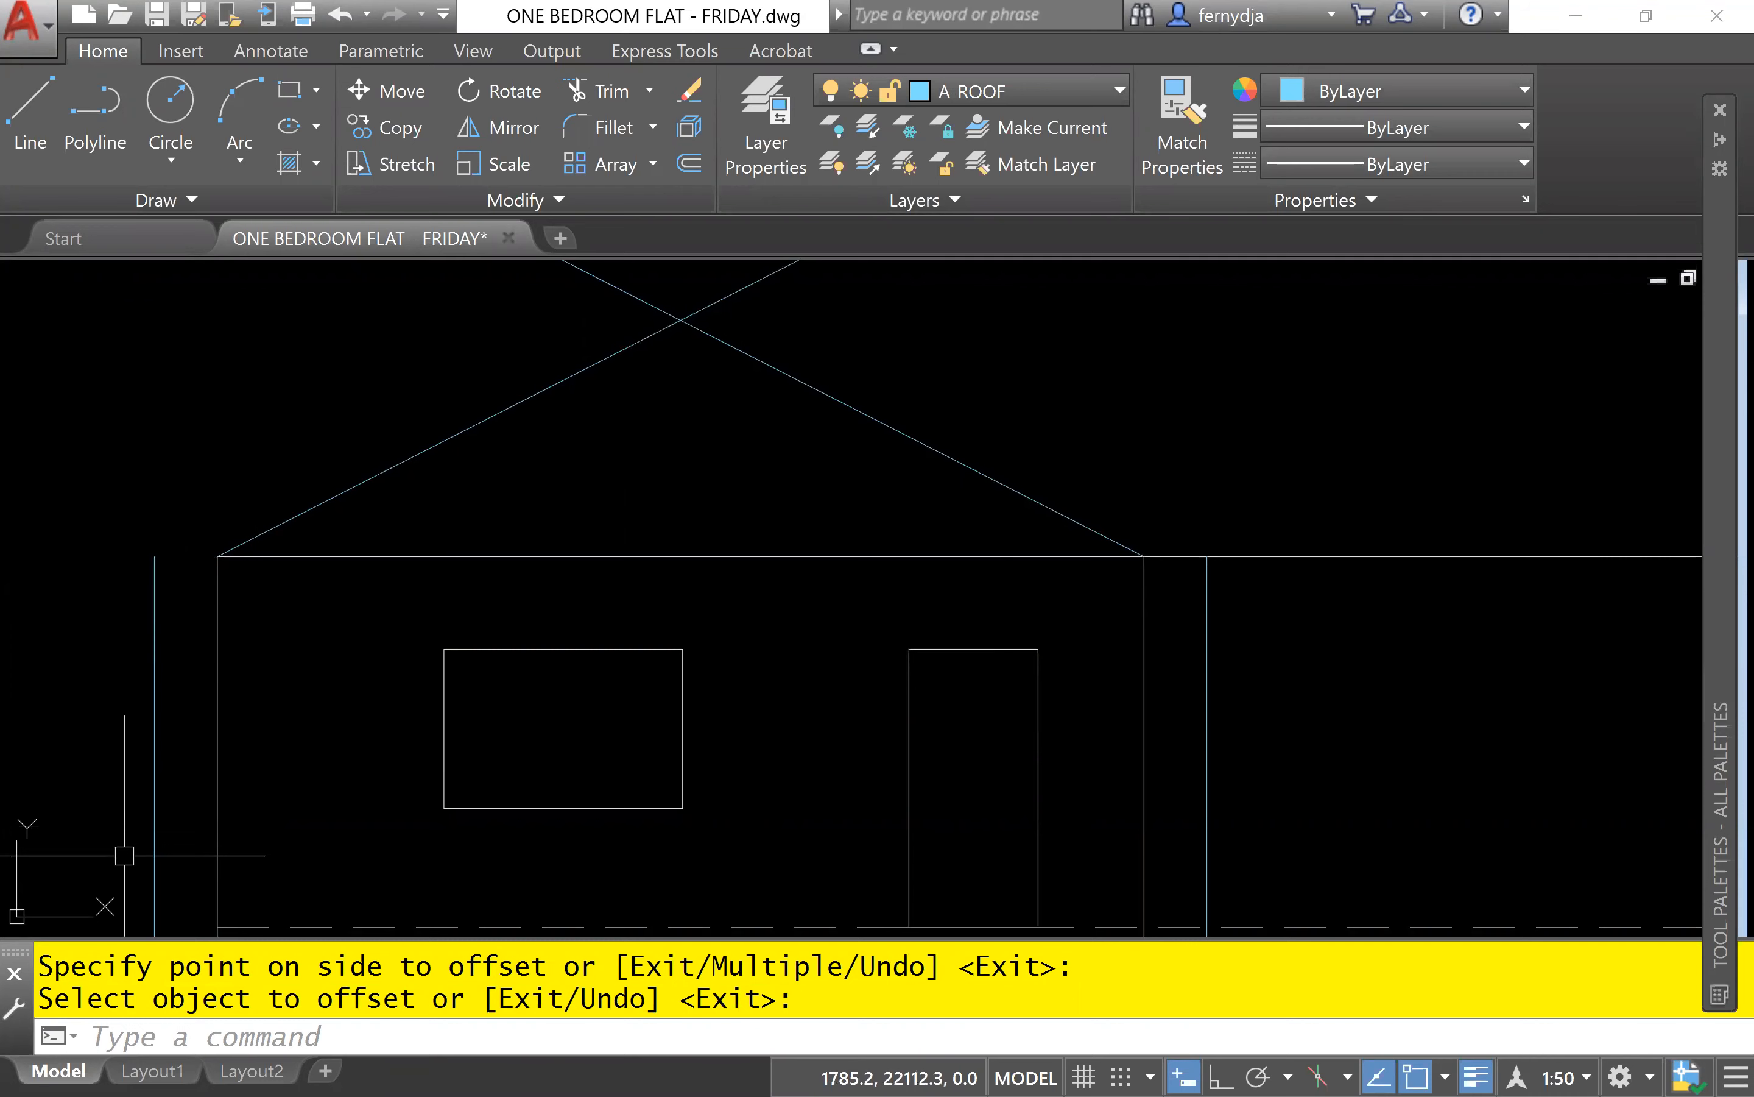
Fillet the two crossing roof slope lines into a ridge point, using the Multiple option.
scroll(664, 448, "up", 2)
middle_click_drag(664, 448, 819, 517)
scroll(819, 517, "down", 2)
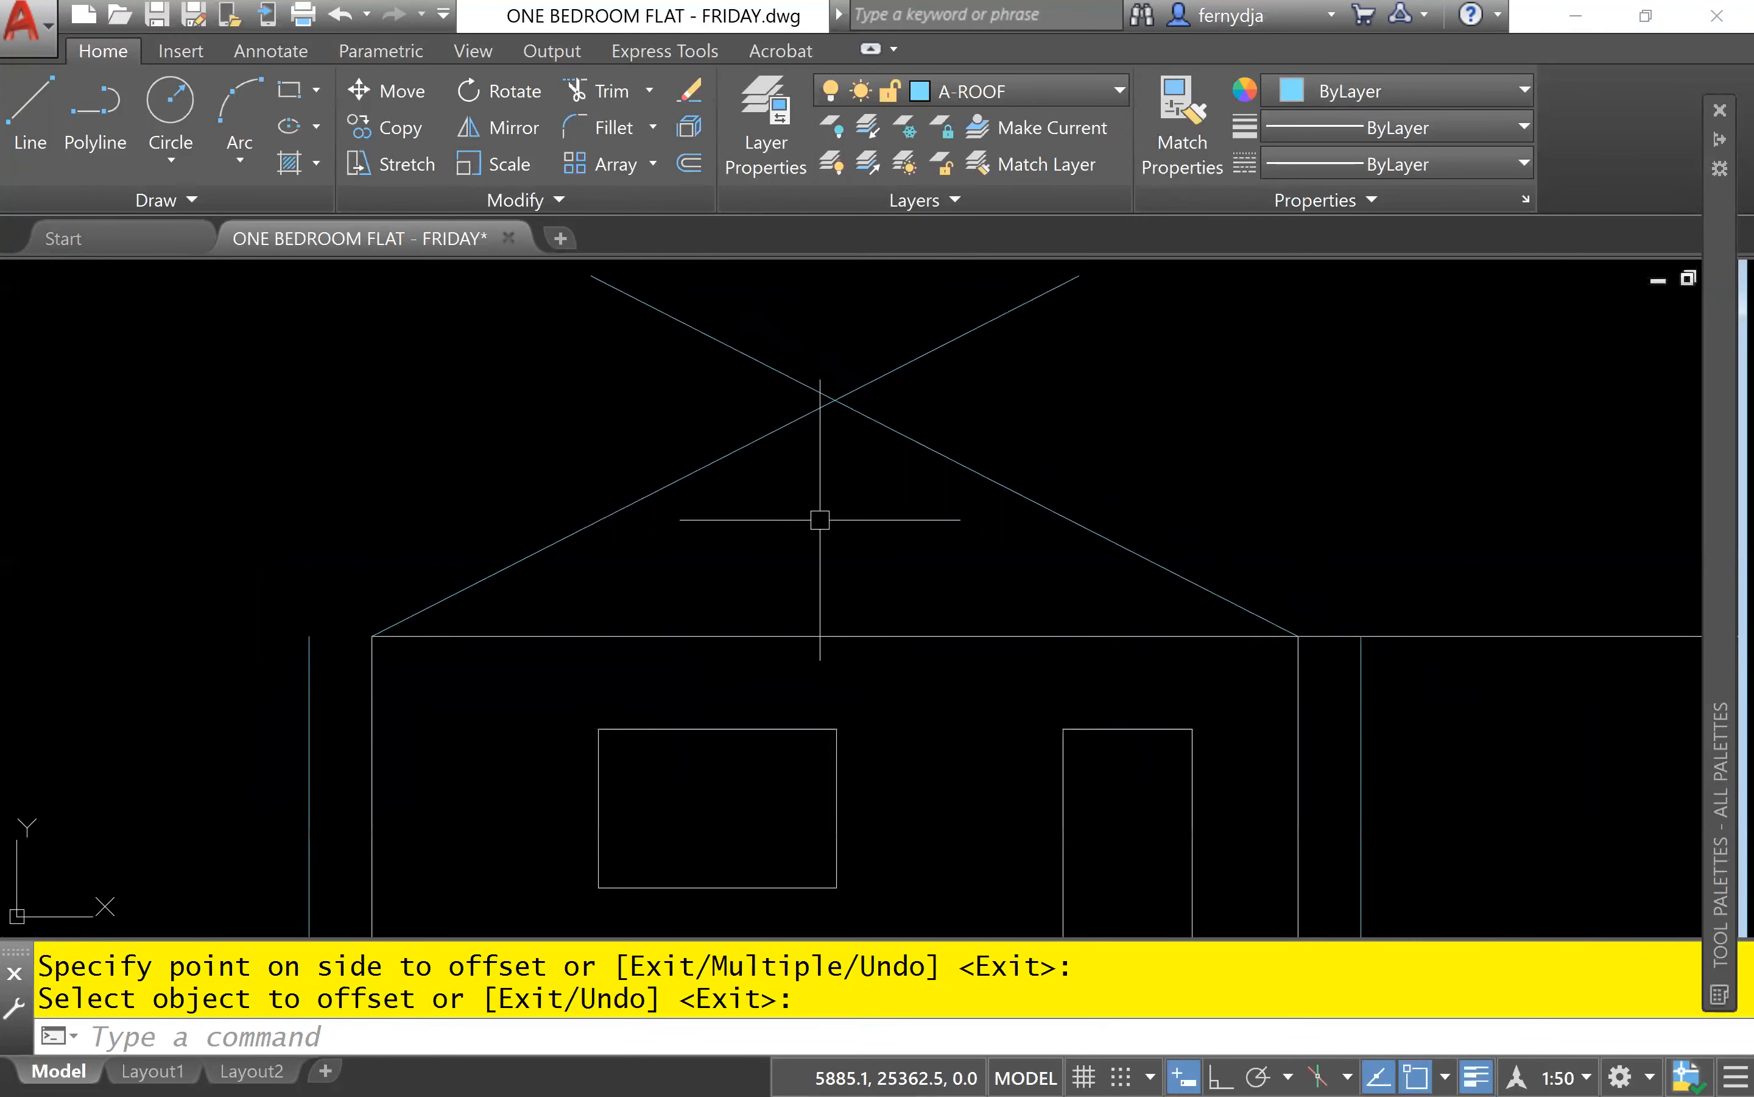
type("f")
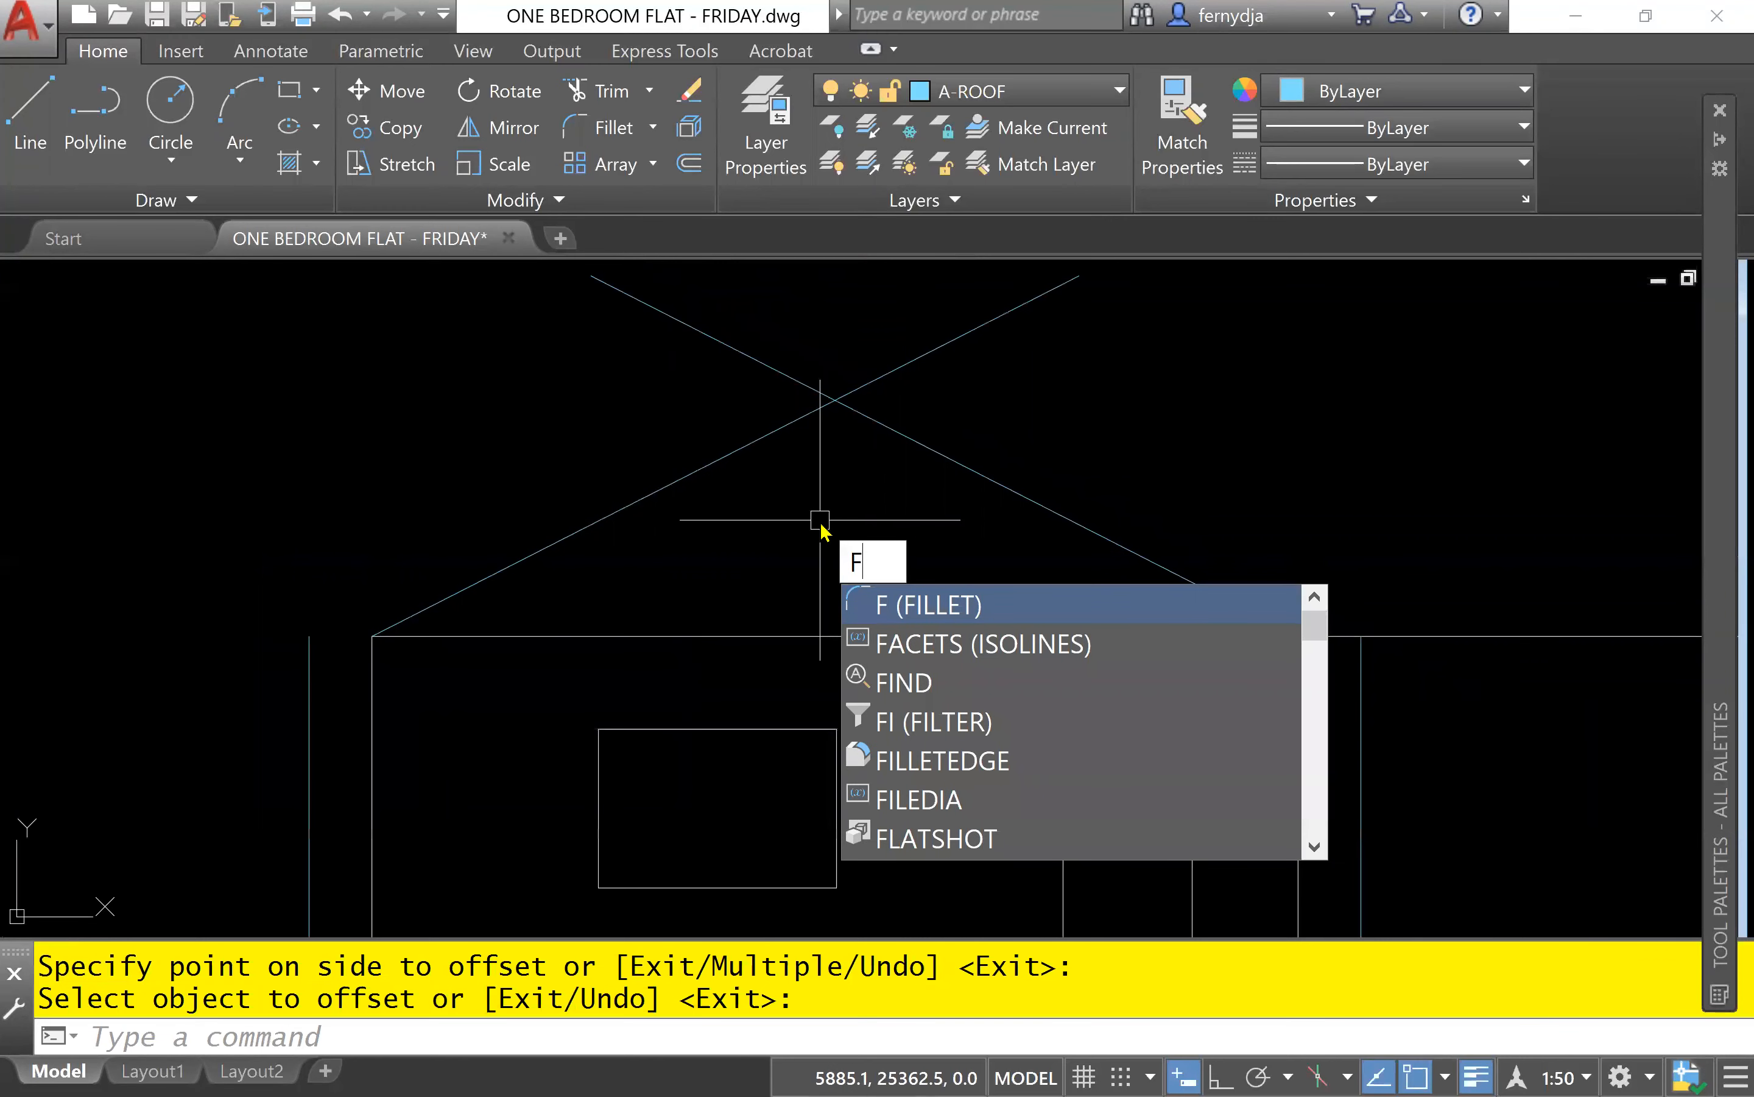
key("Return")
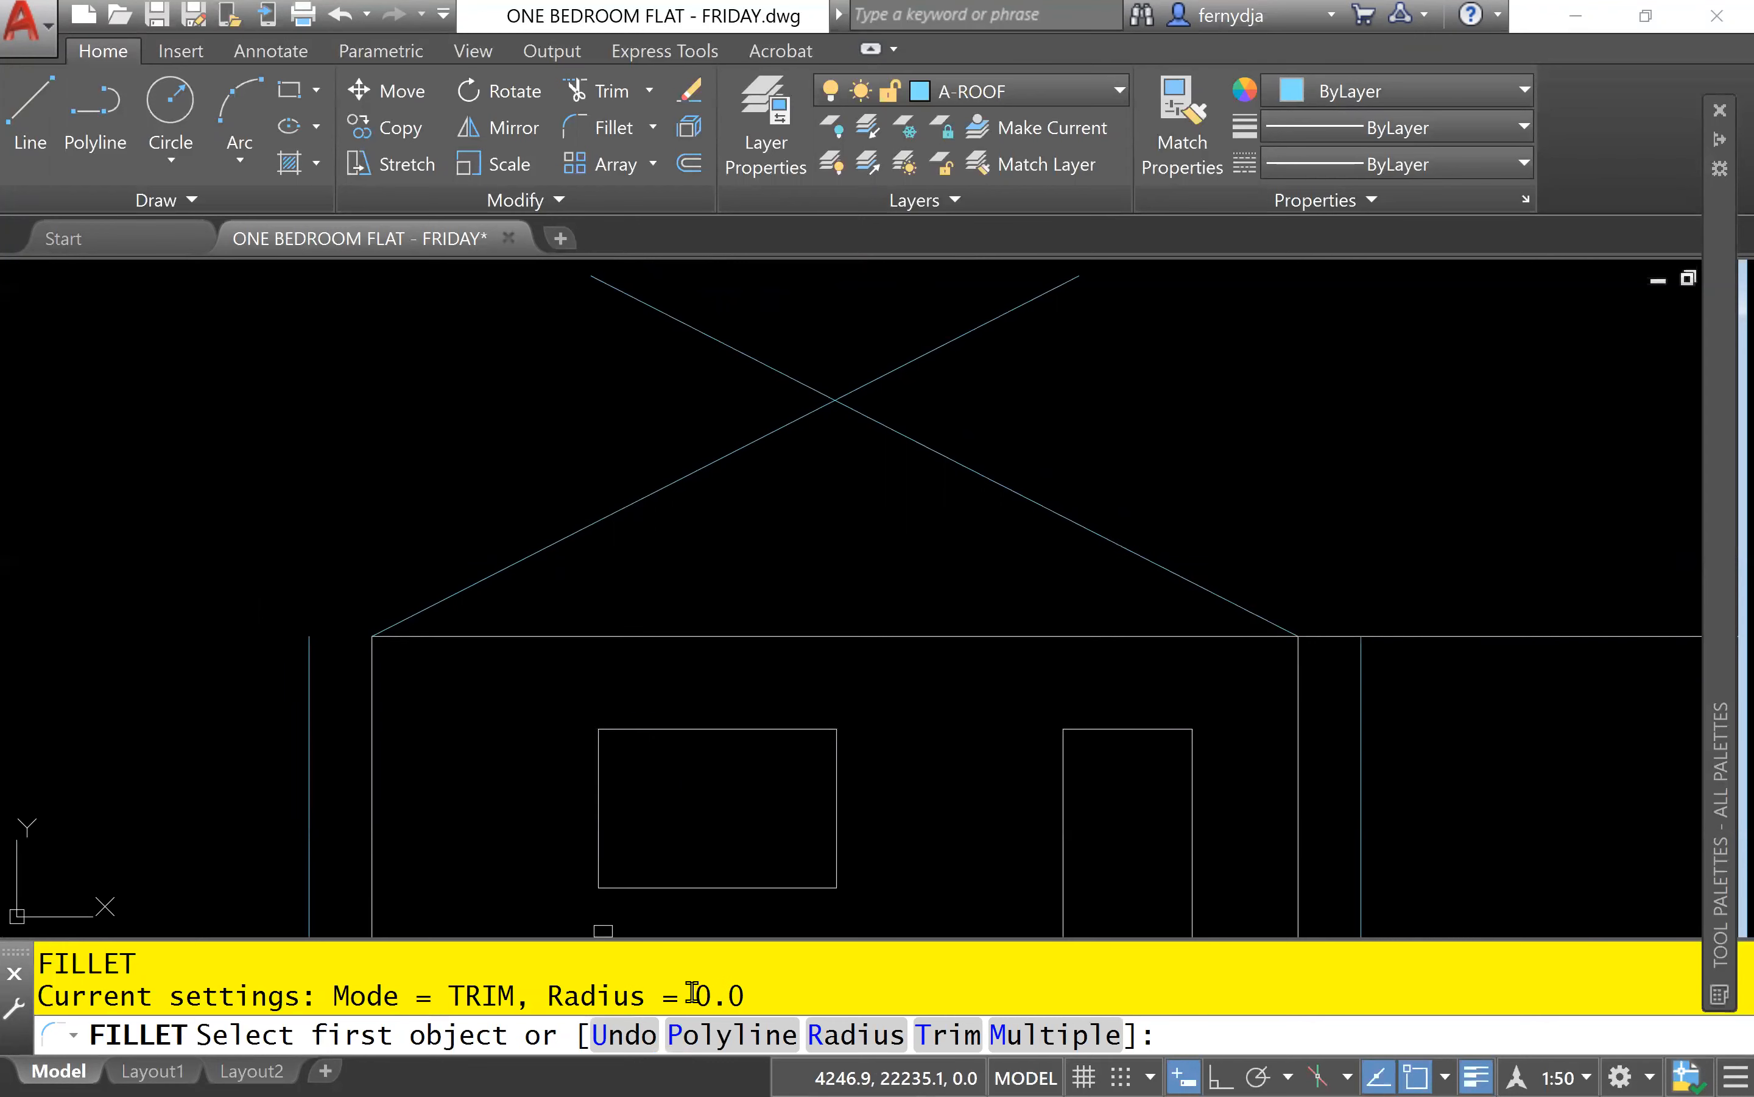
left_click(1033, 1039)
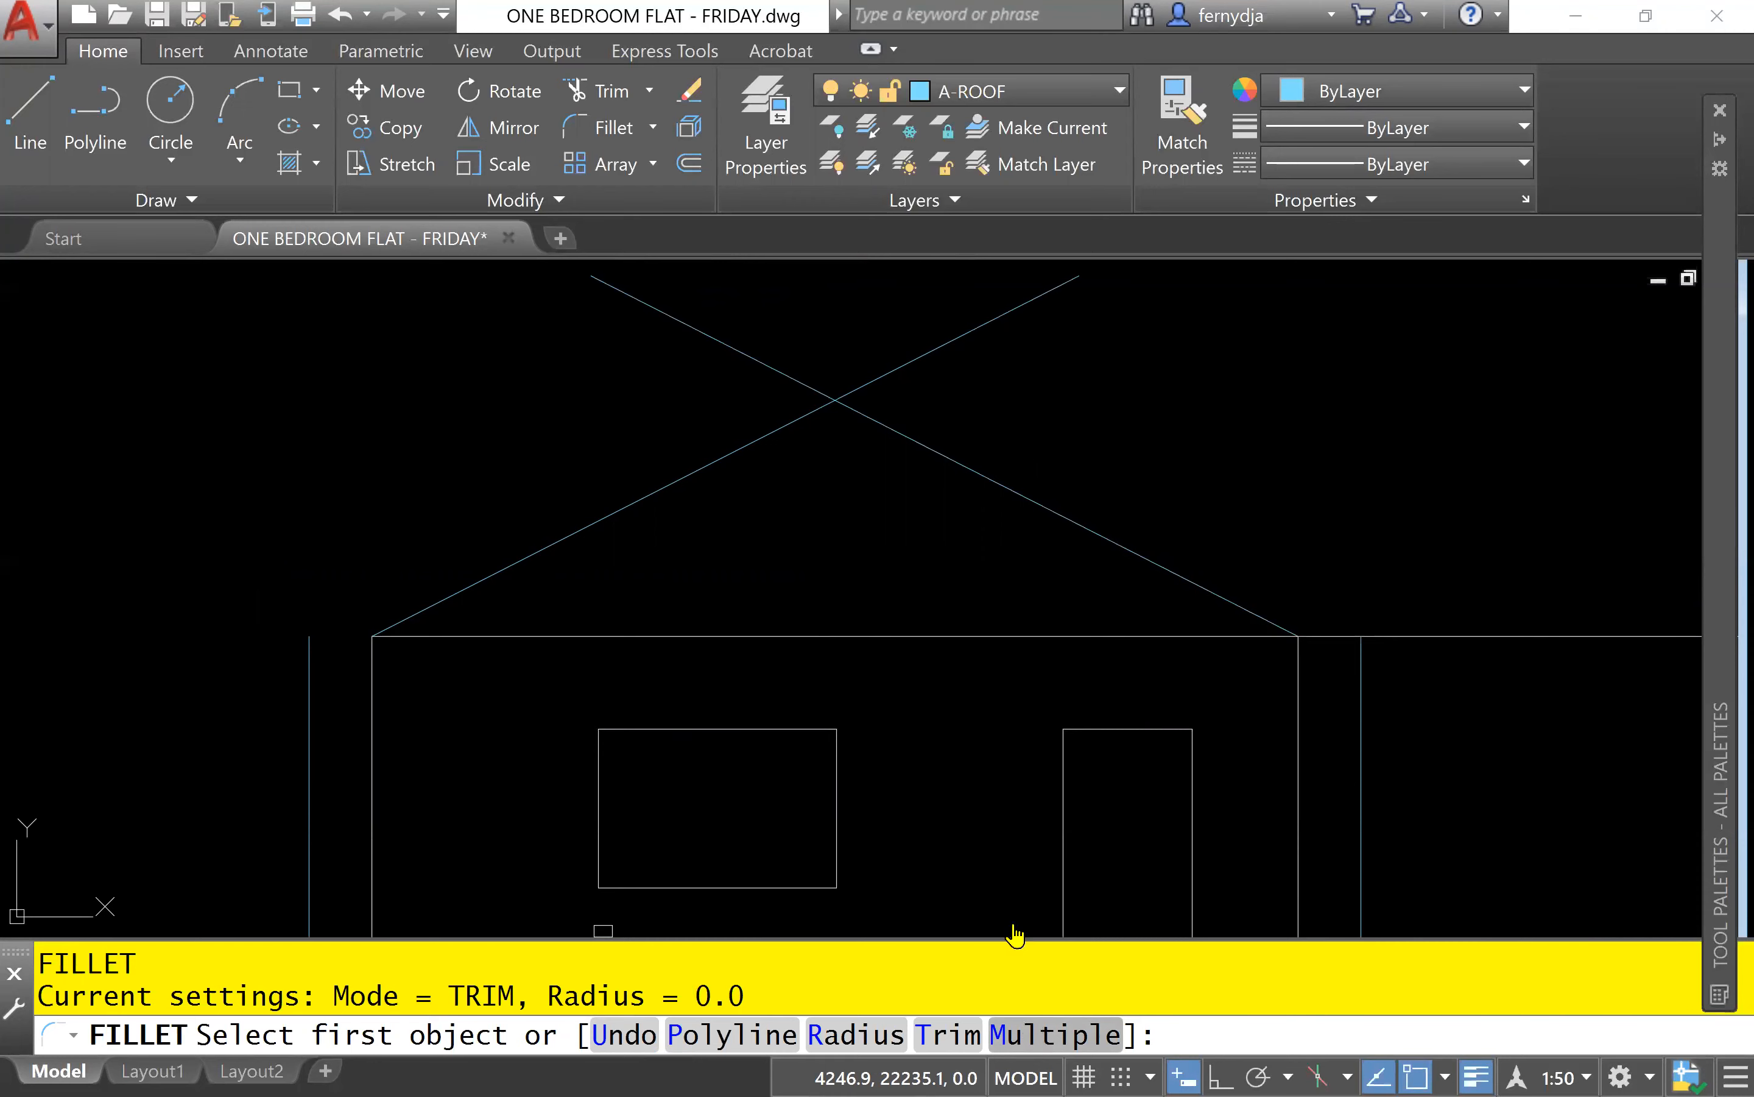
left_click(581, 529)
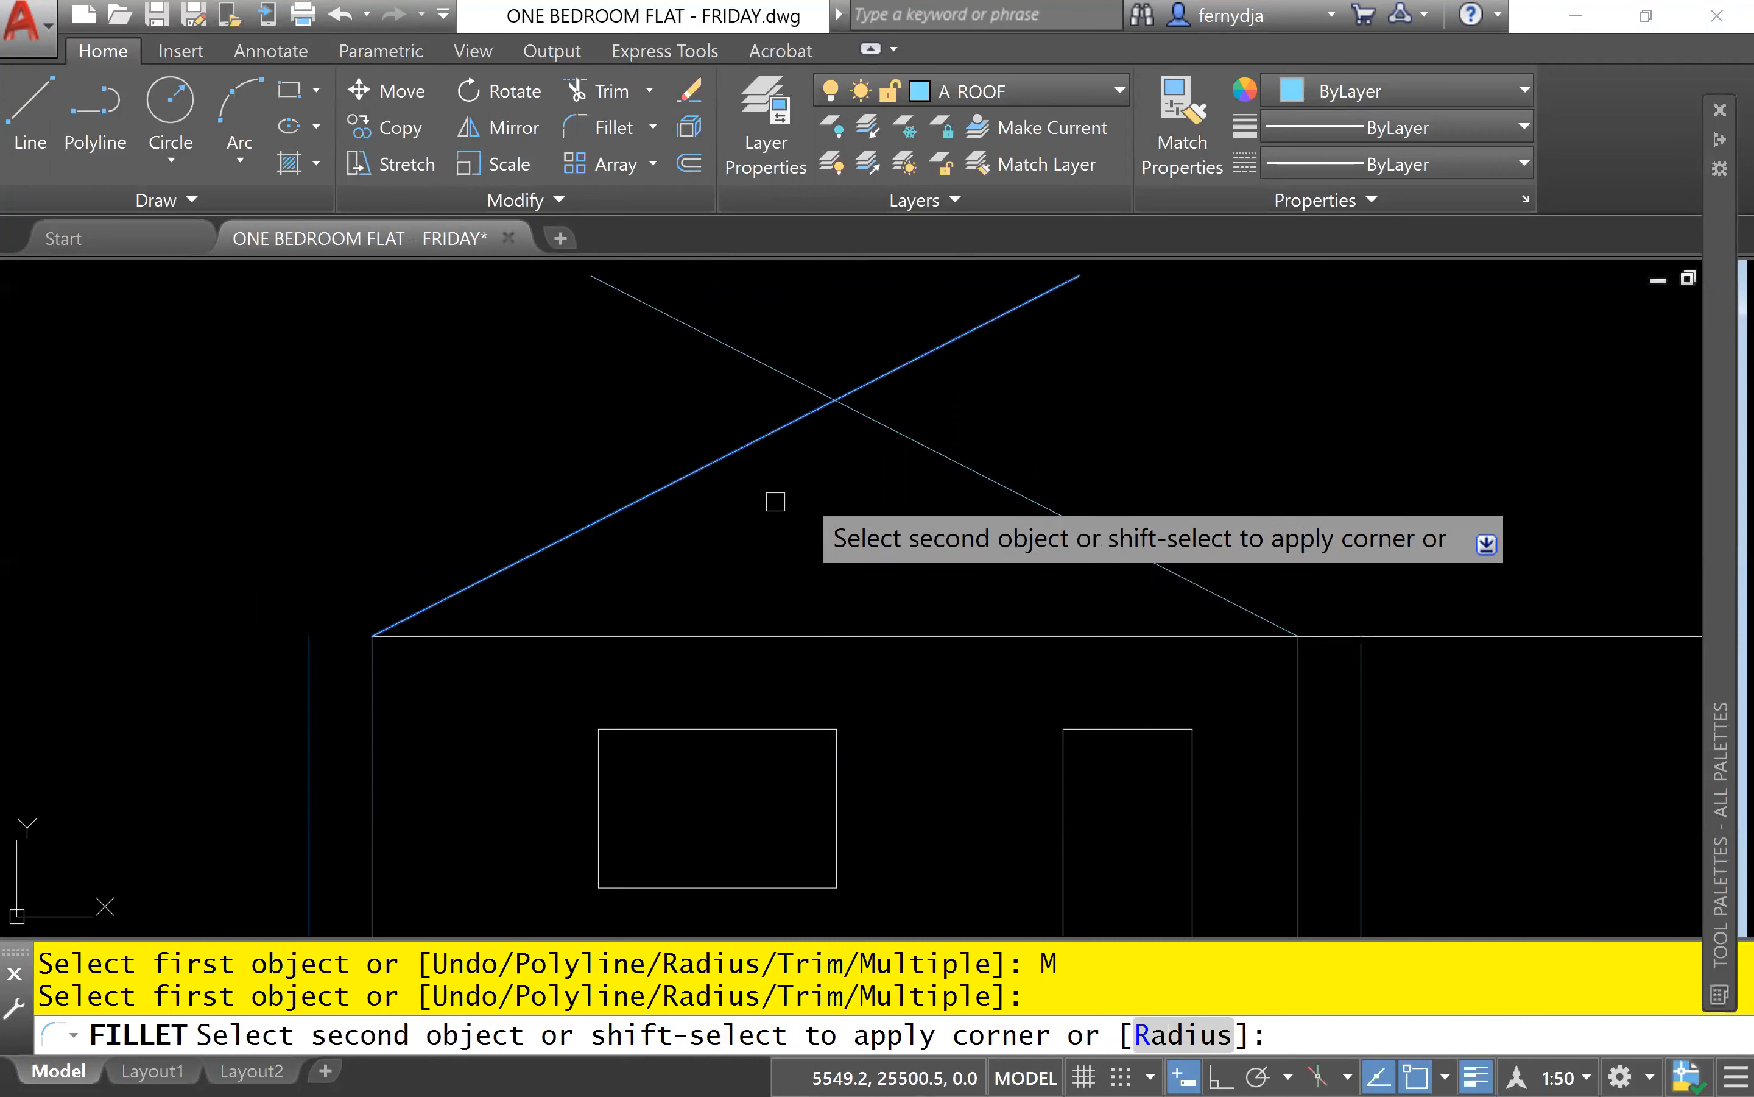
left_click(942, 454)
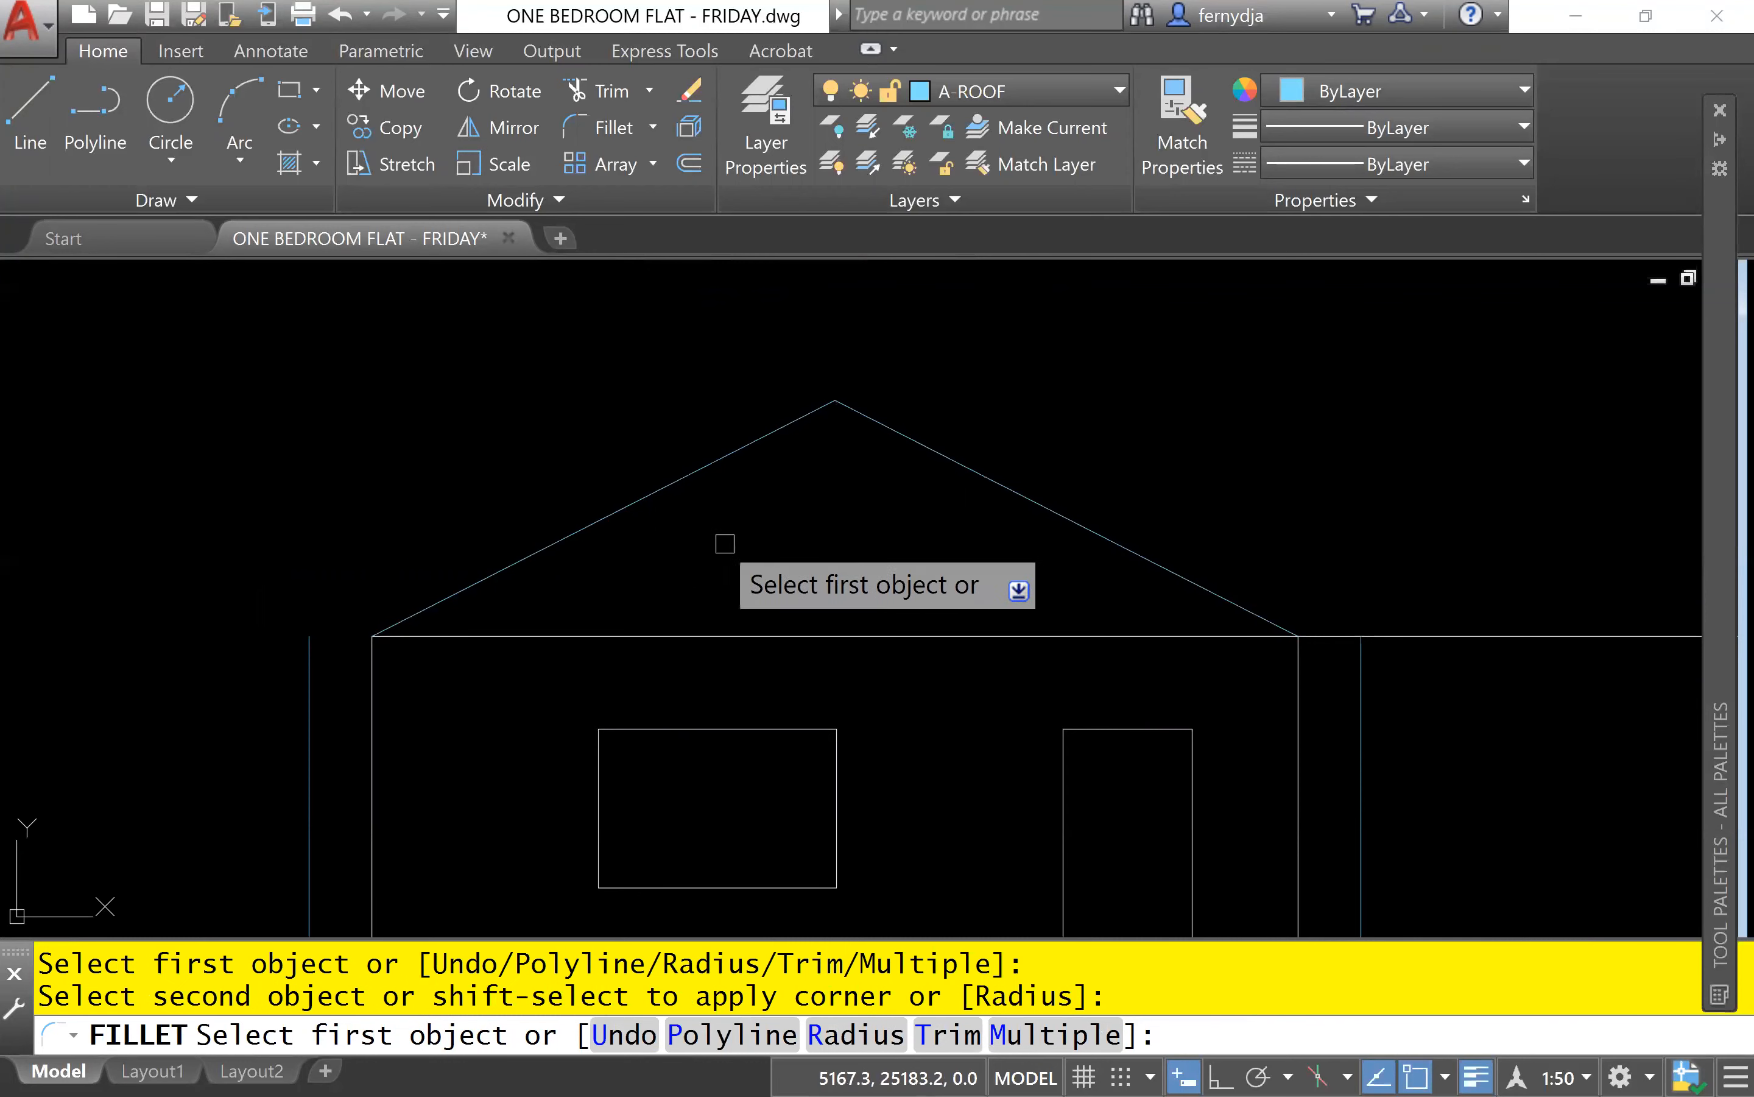
Fillet each roof slope line with the upper part of its overhang line to form the eaves on both sides.
left_click(497, 570)
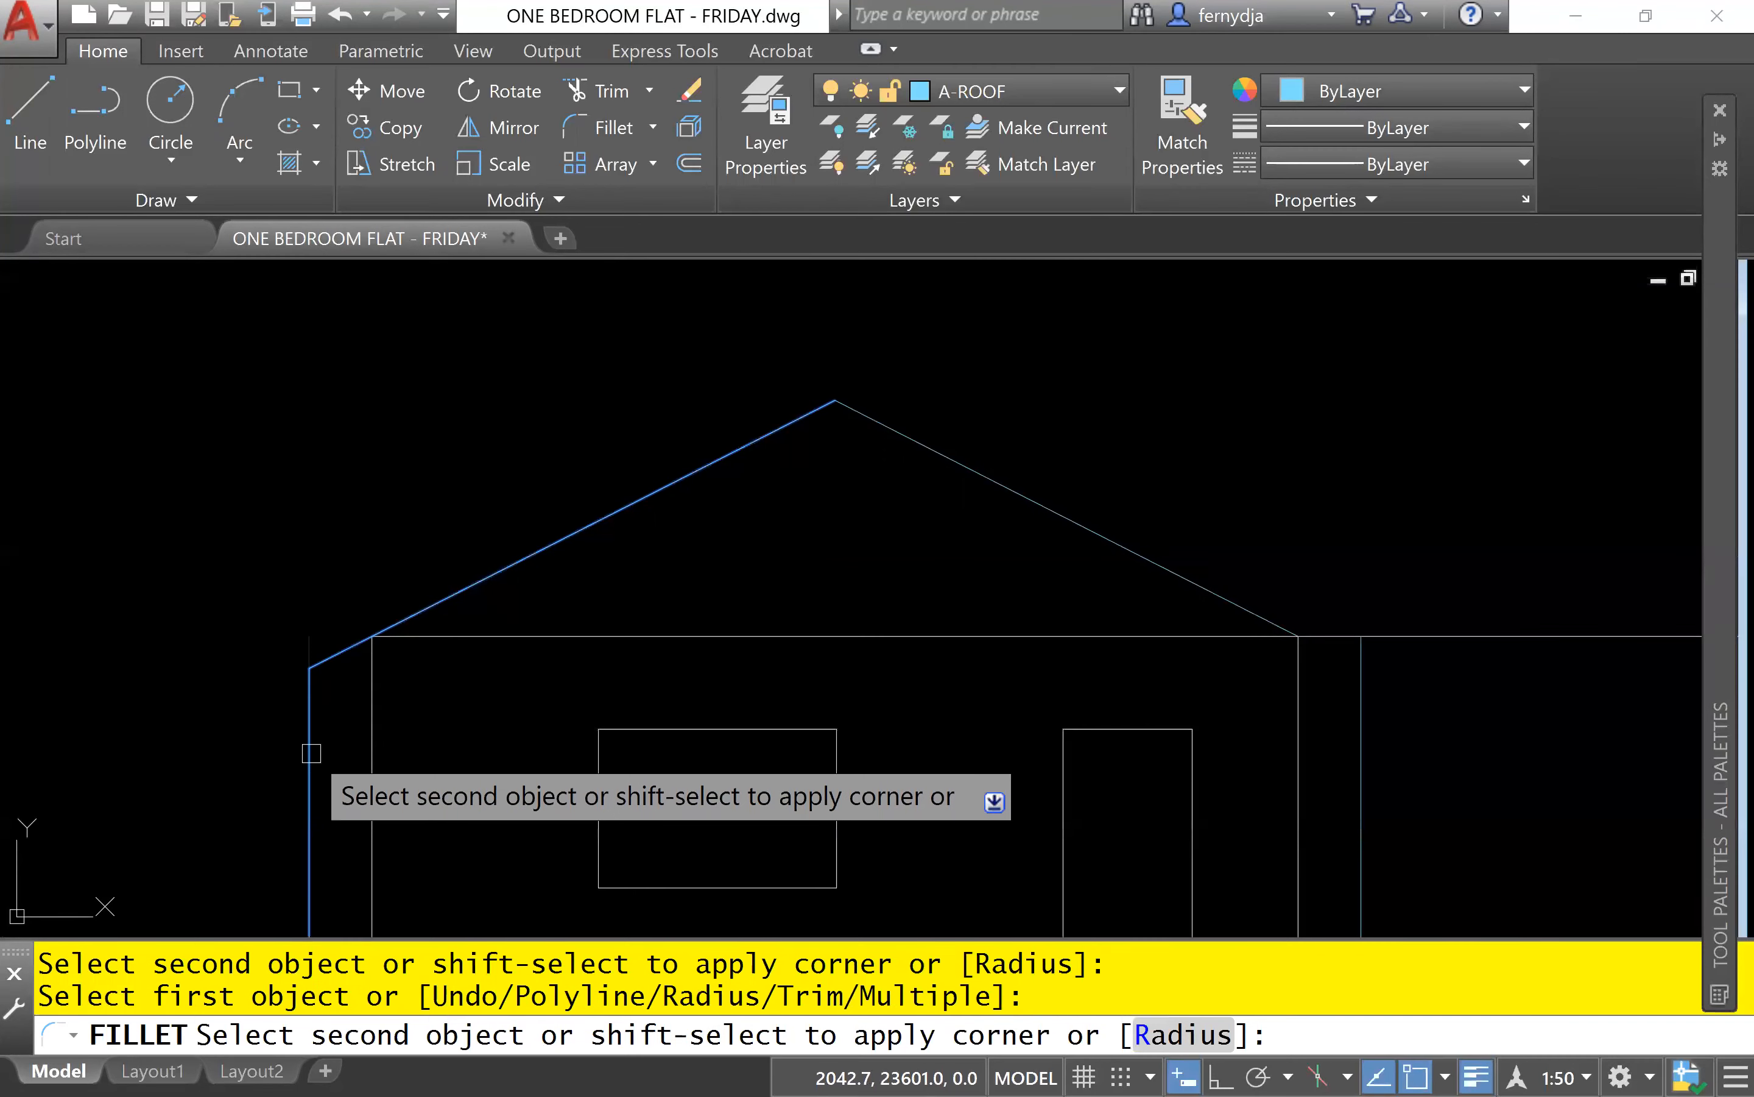
left_click(309, 635)
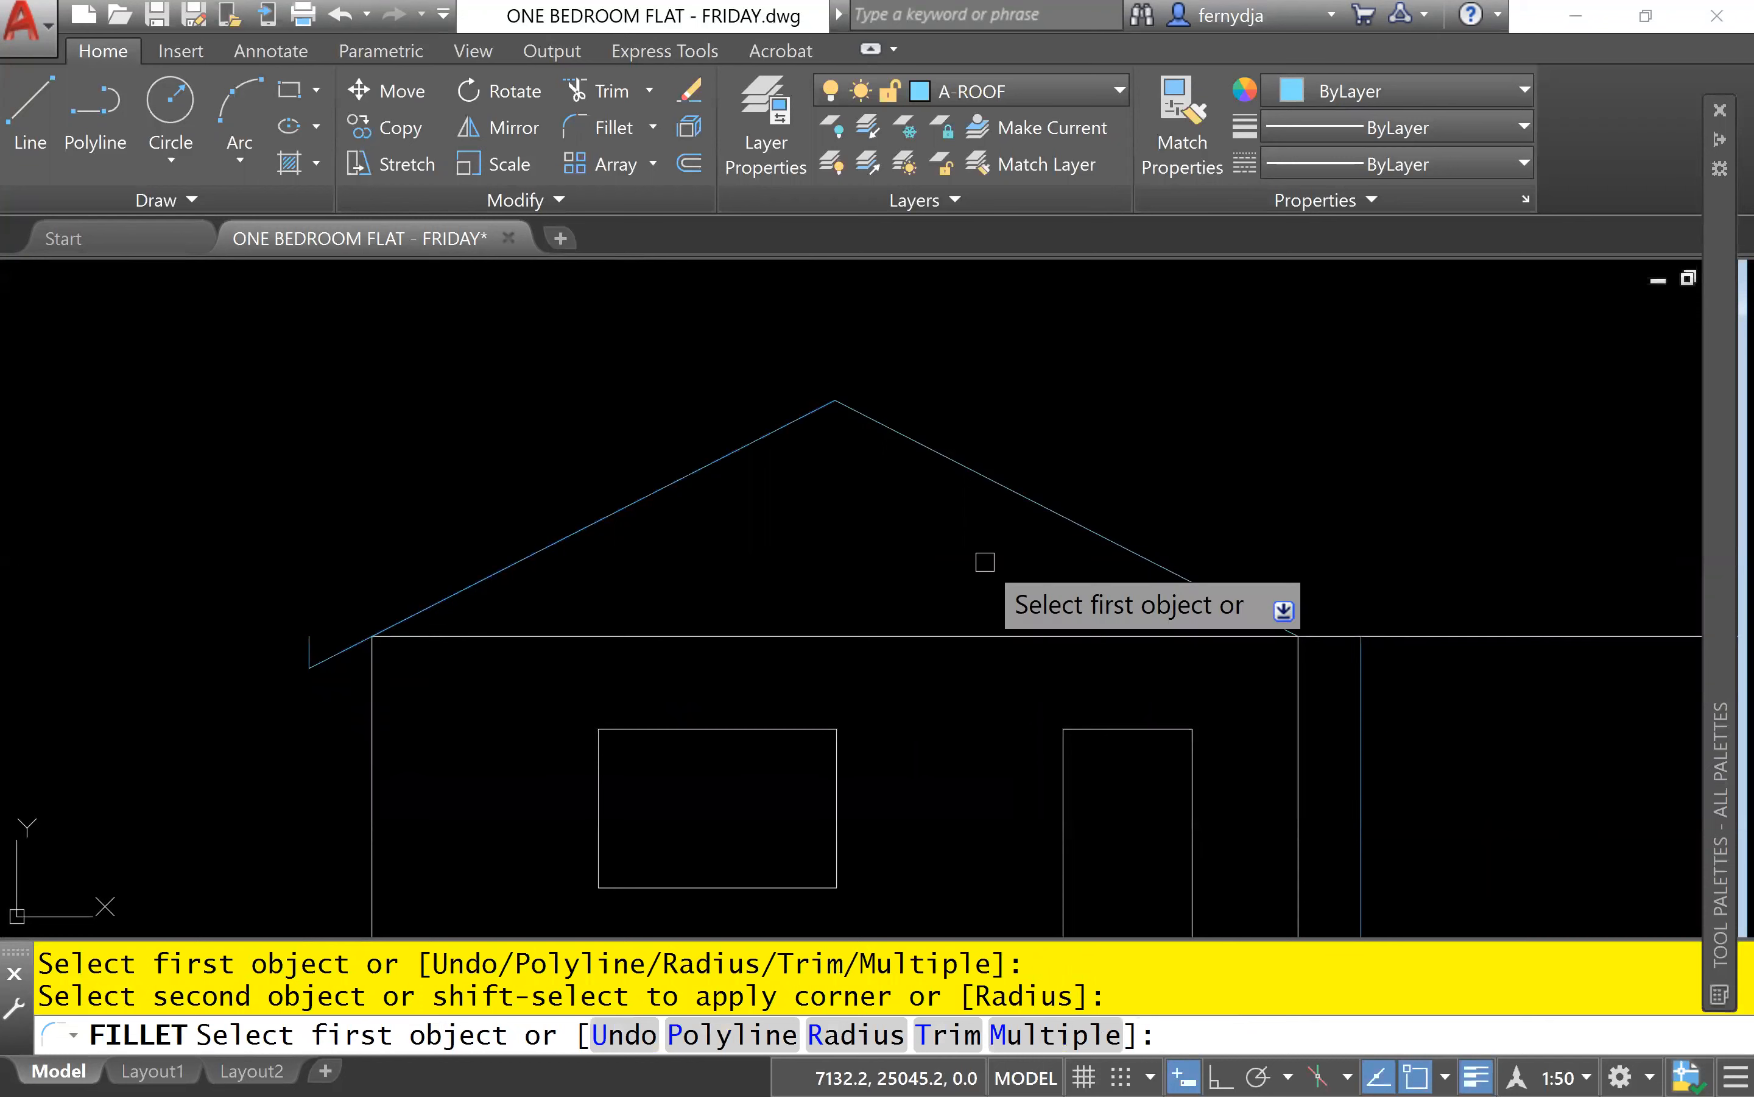
left_click(1191, 578)
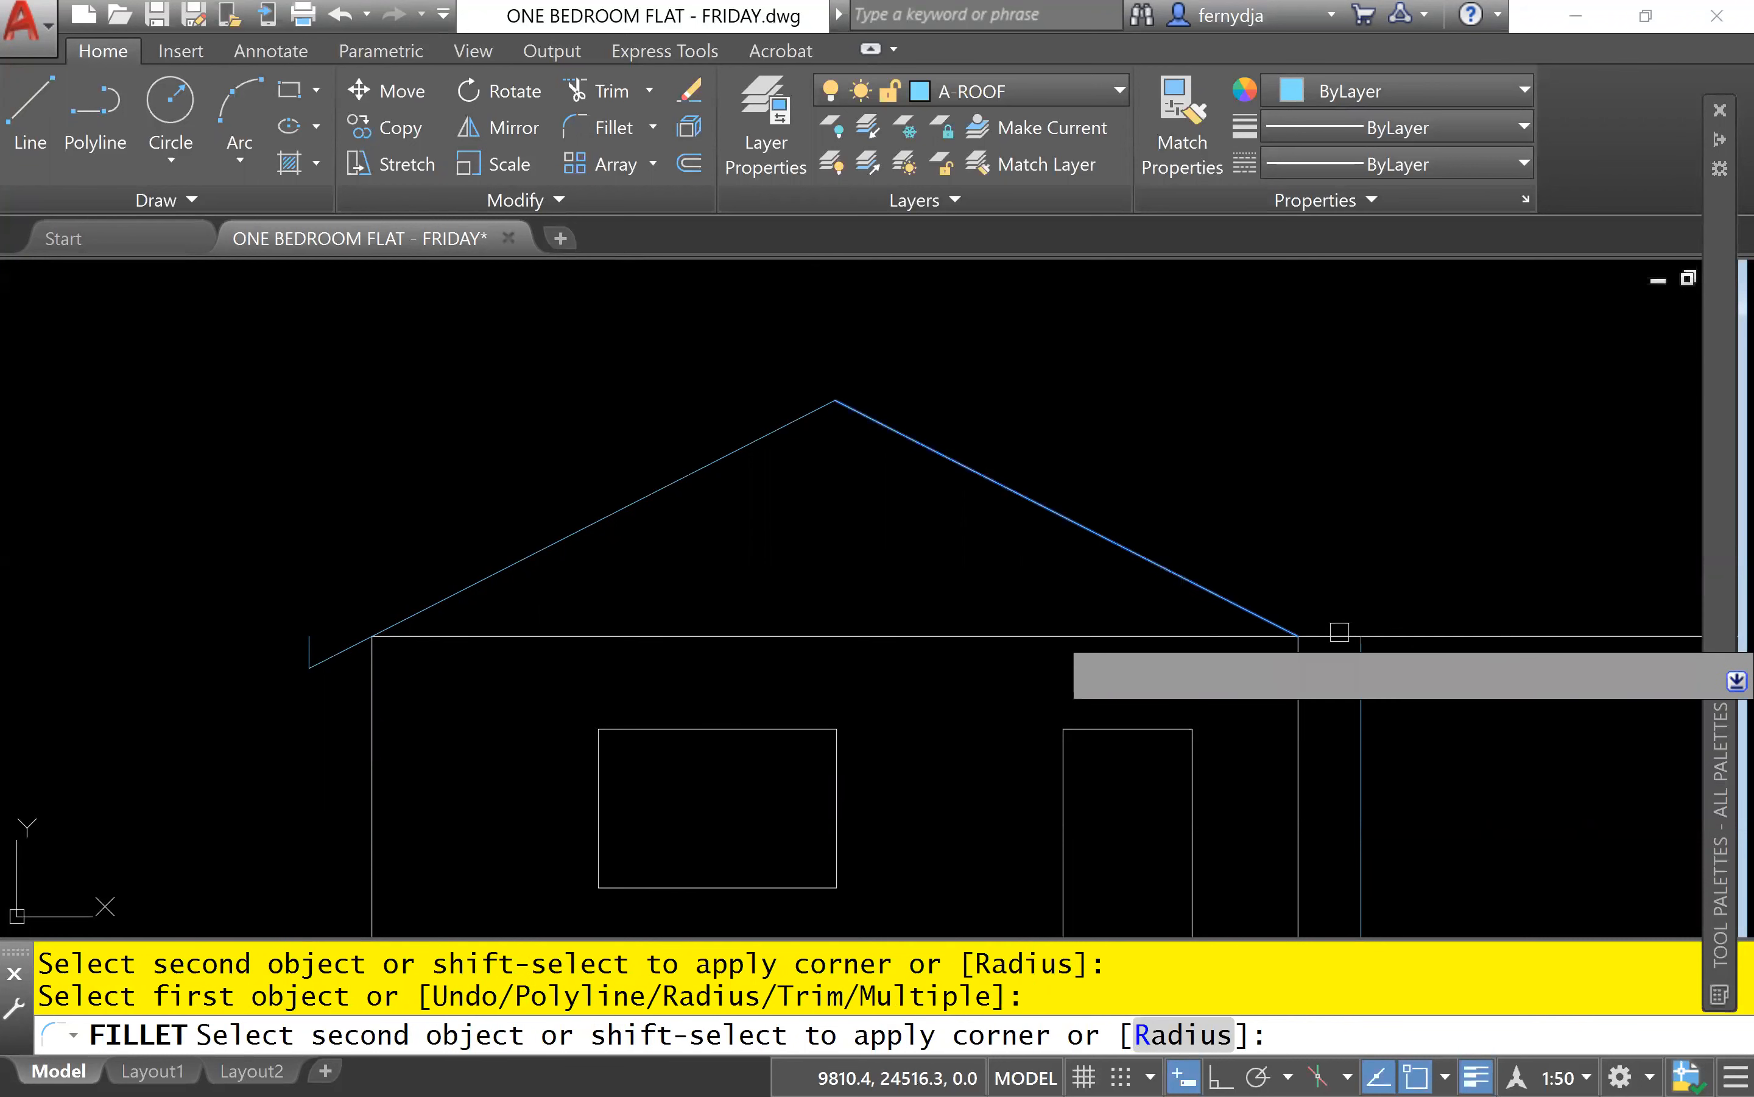
left_click(1357, 650)
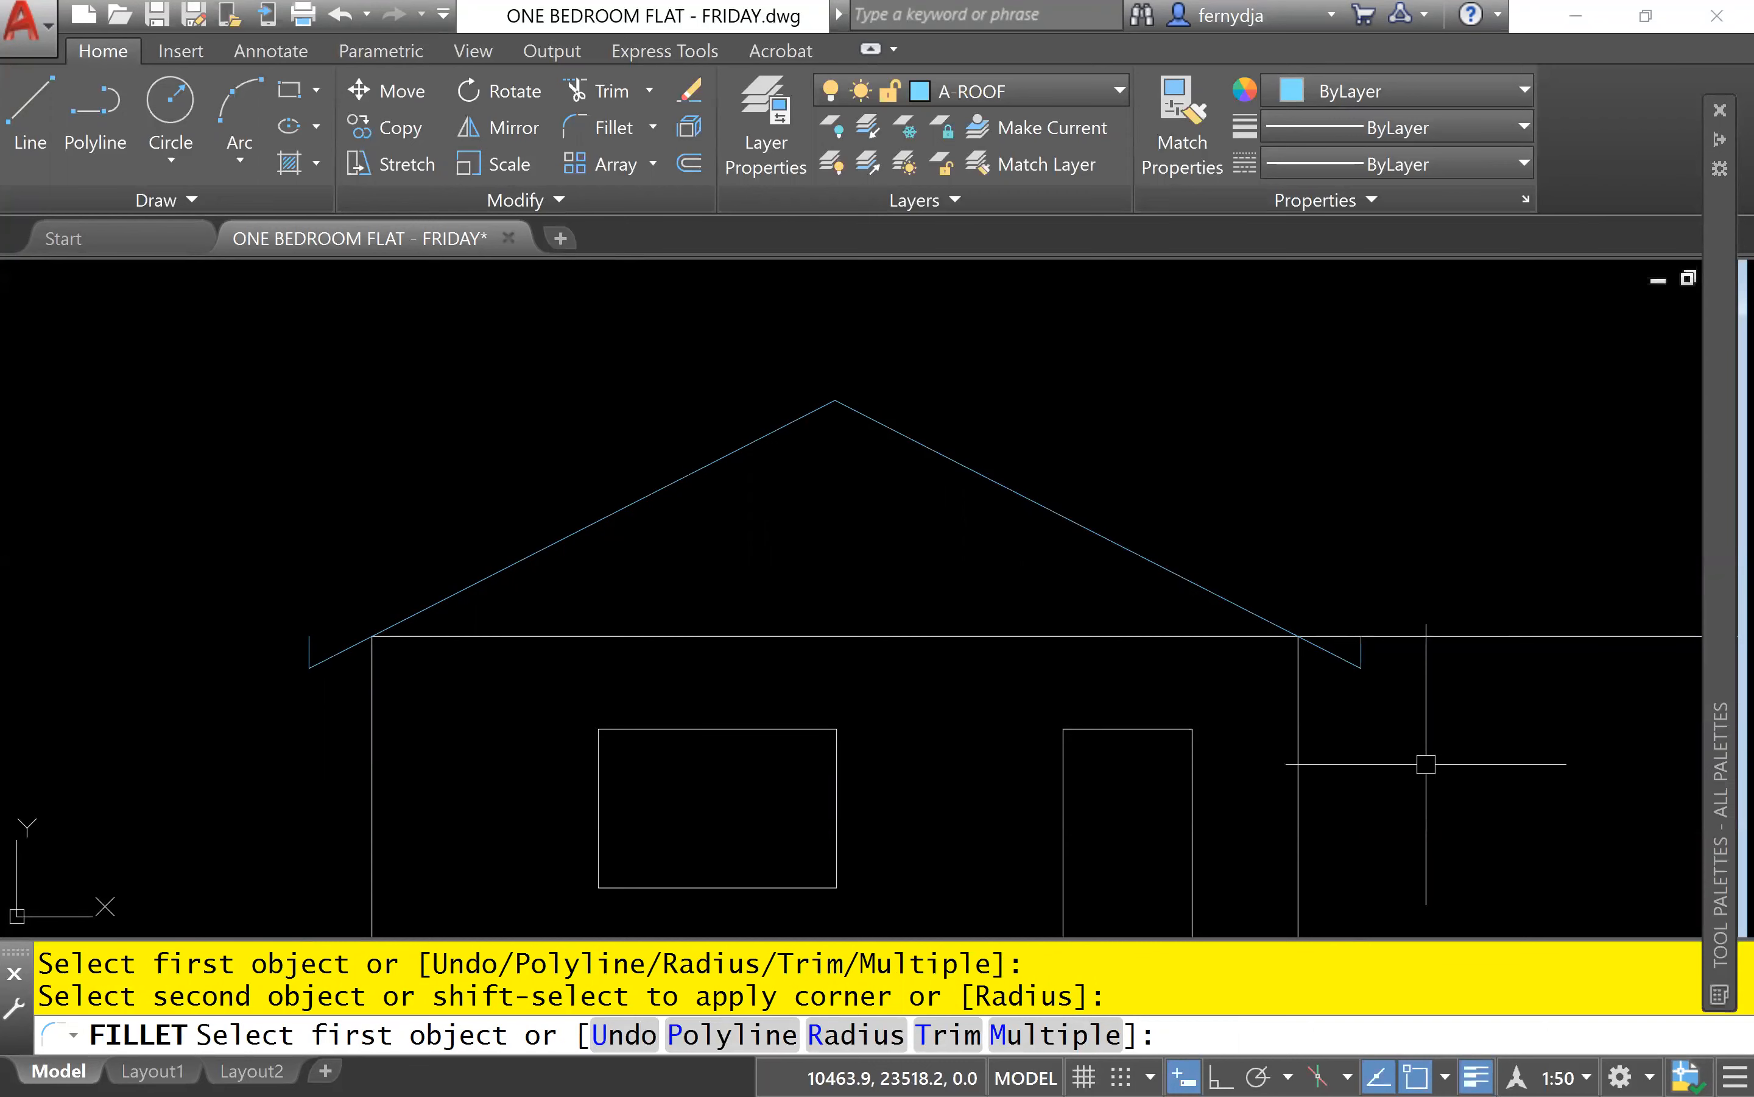
key("Escape")
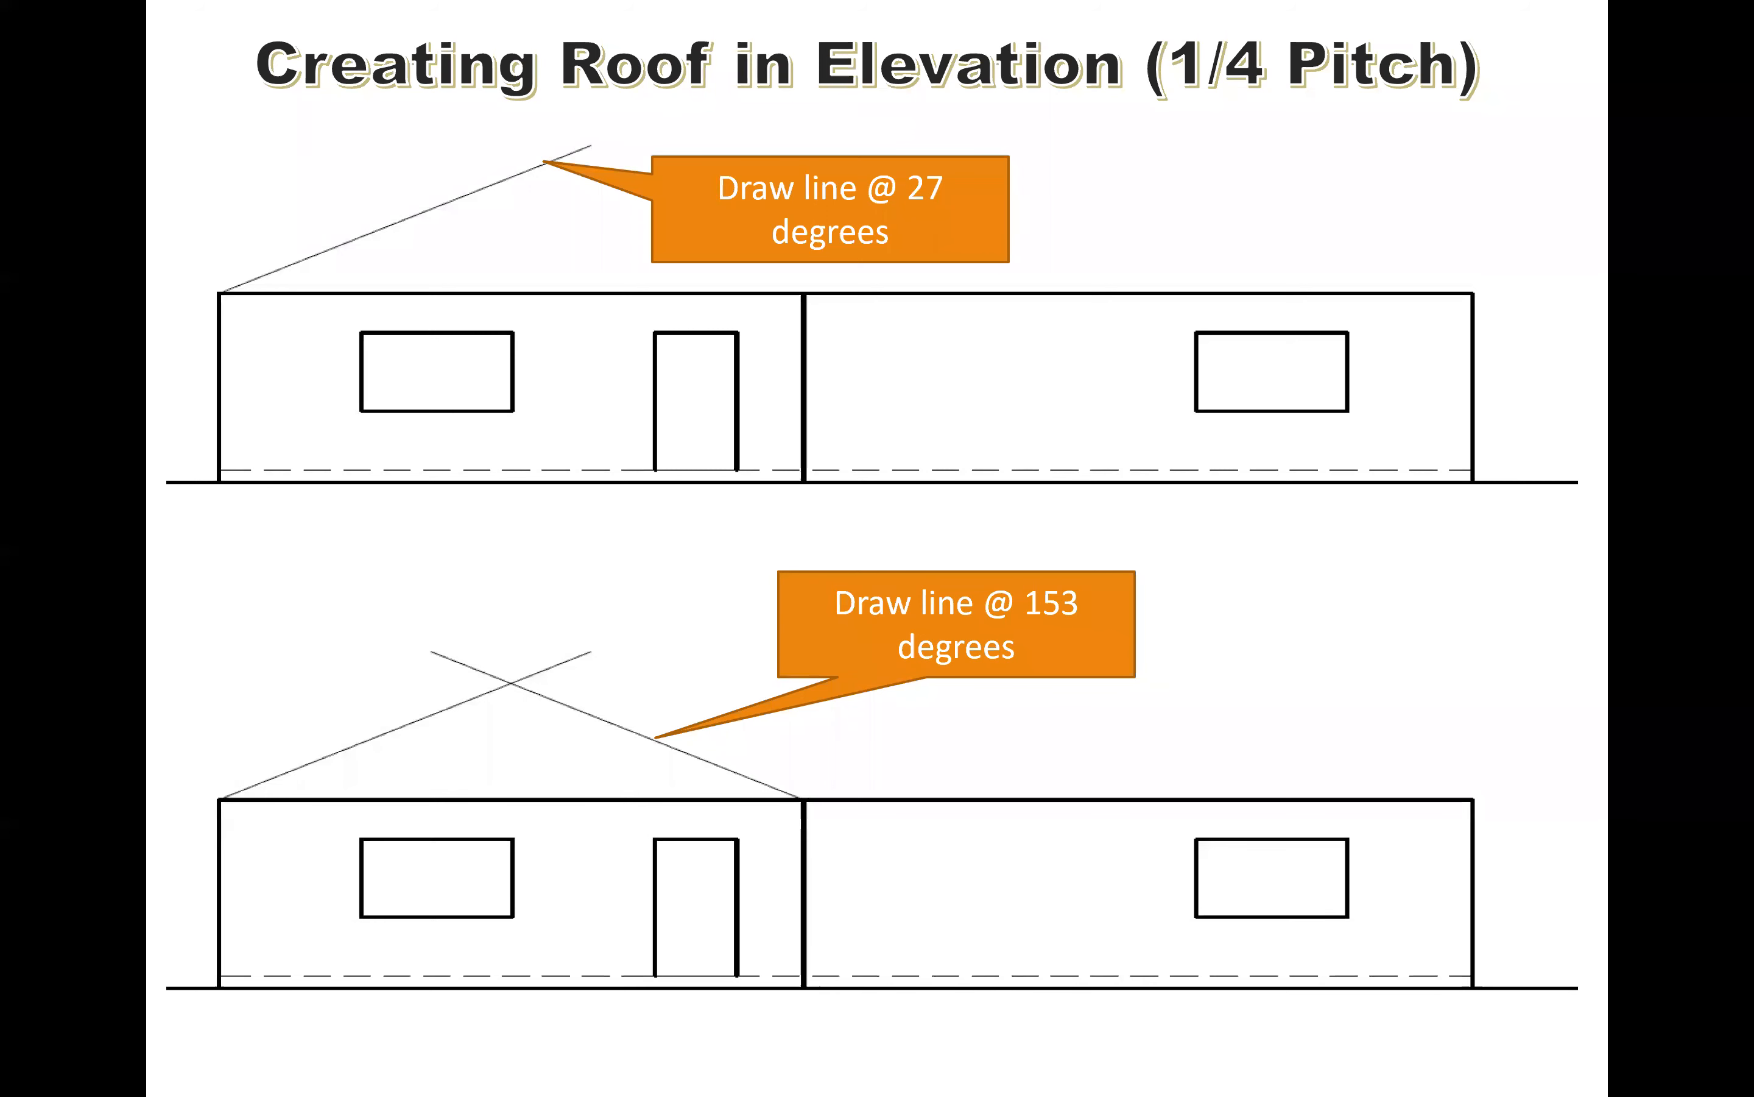
left_click(988, 470)
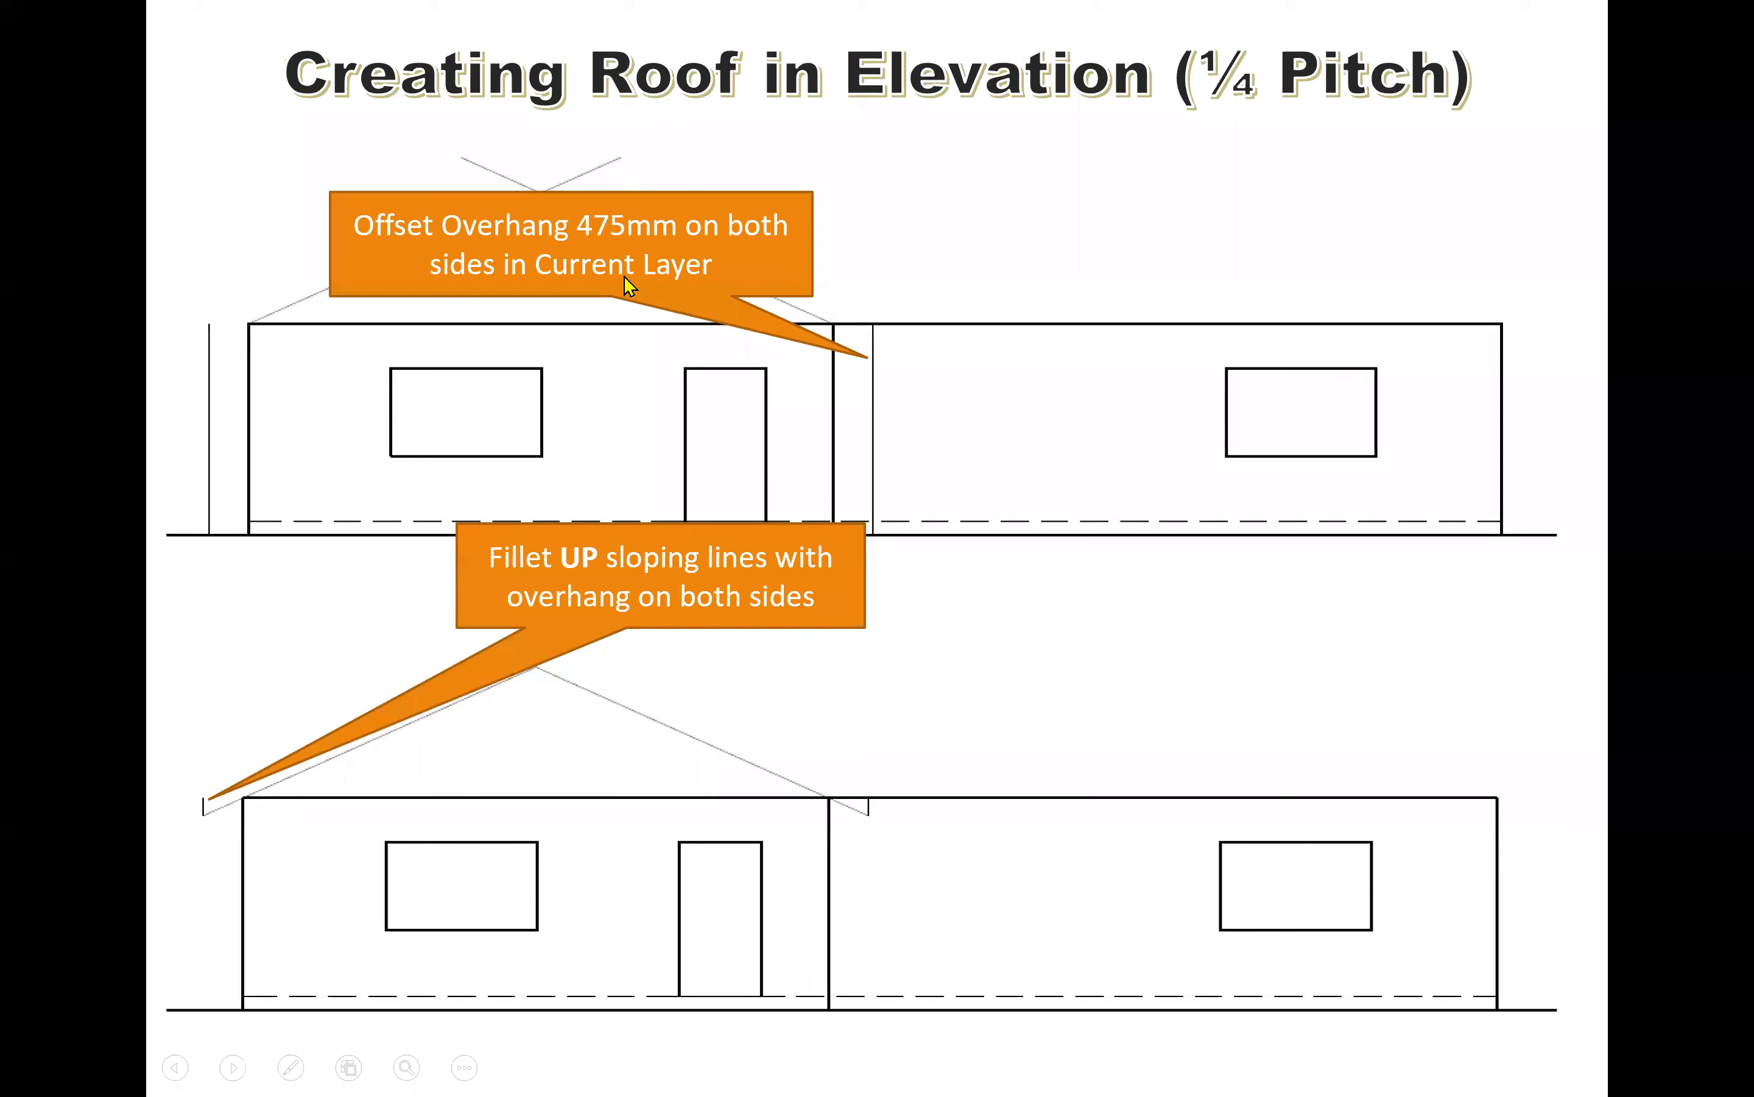
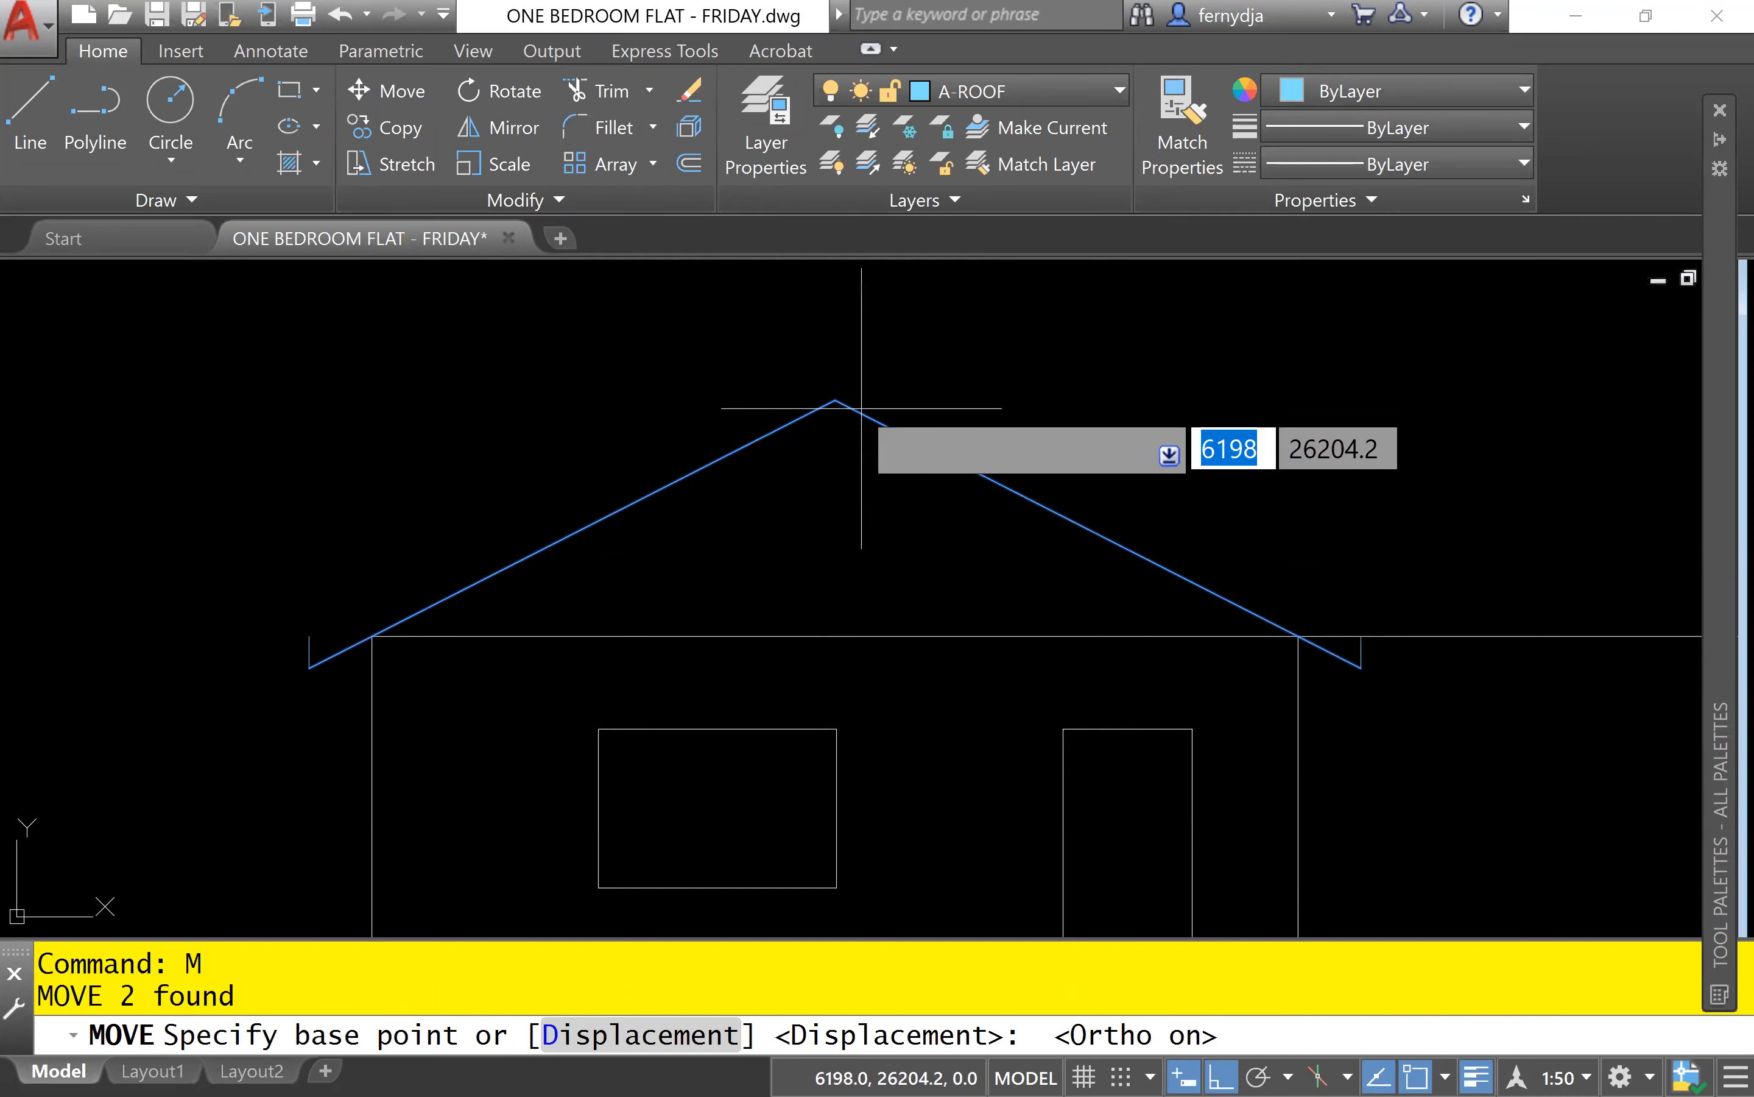
Move the two selected roof slope lines straight up by 200, using the ridge as the base point.
left_click(842, 407)
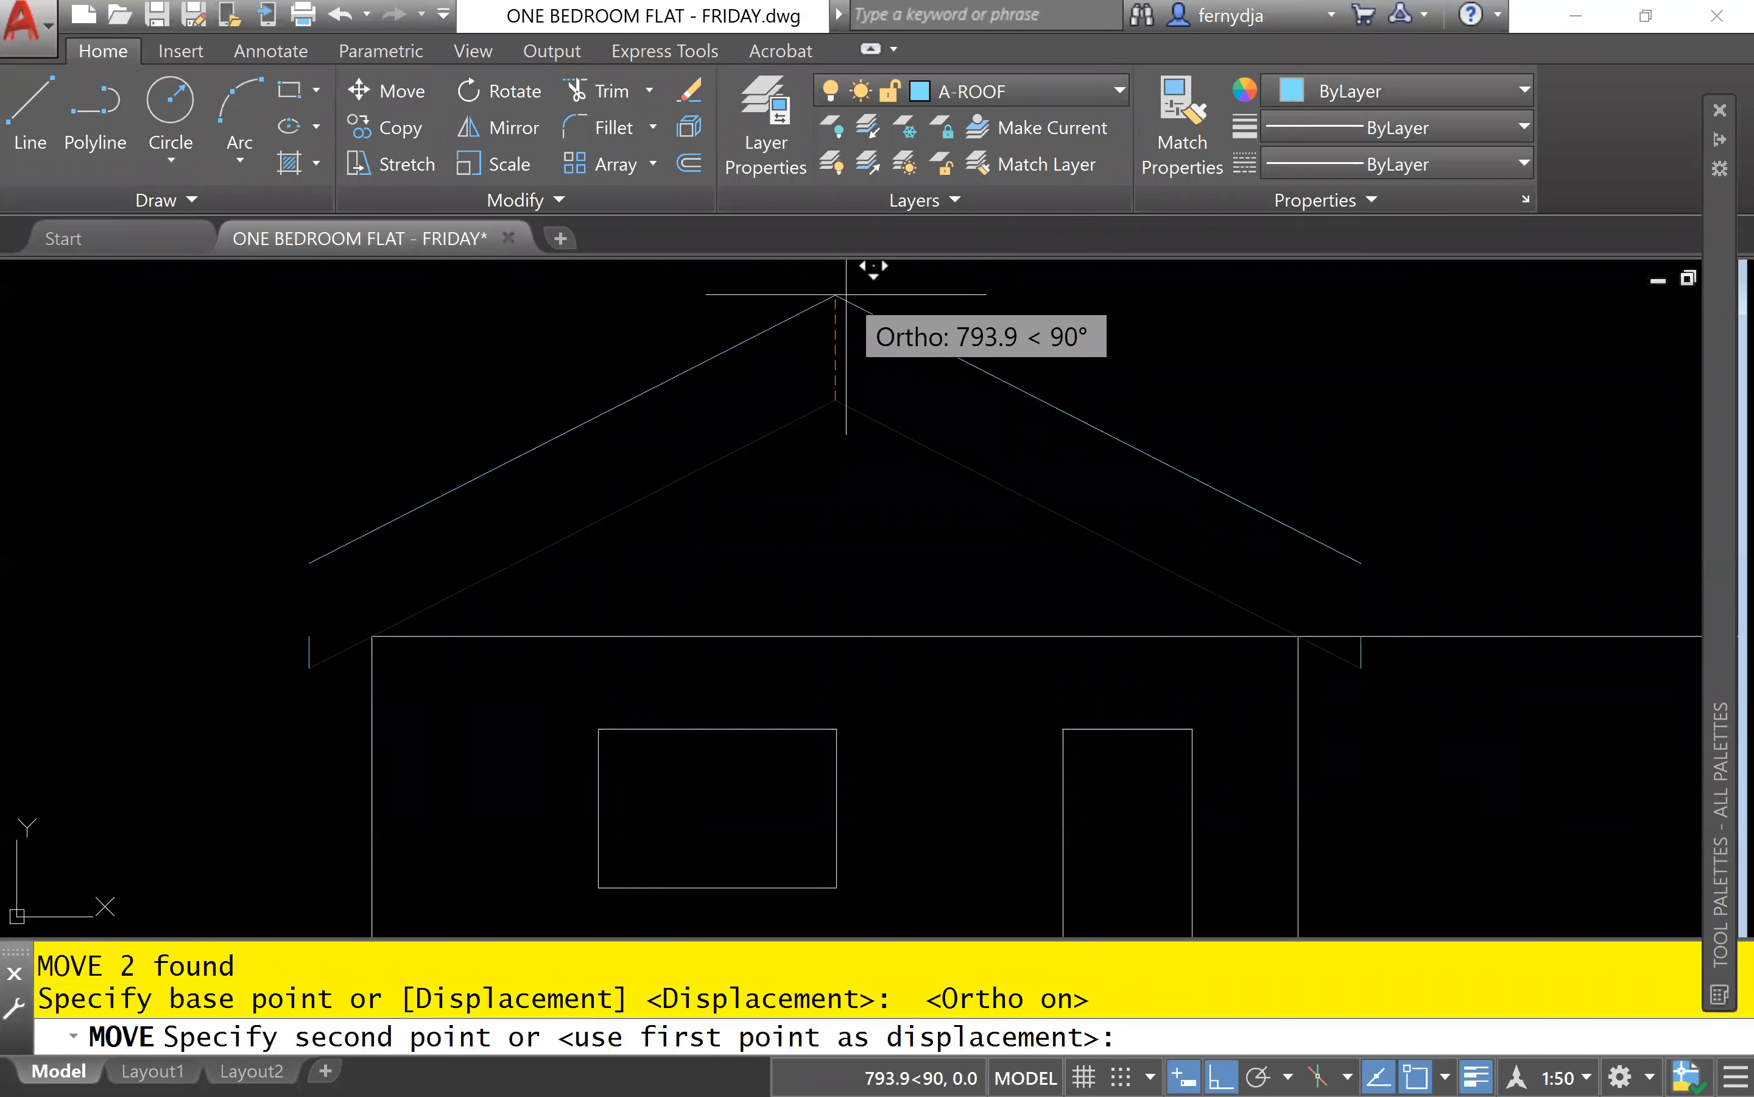
type("200")
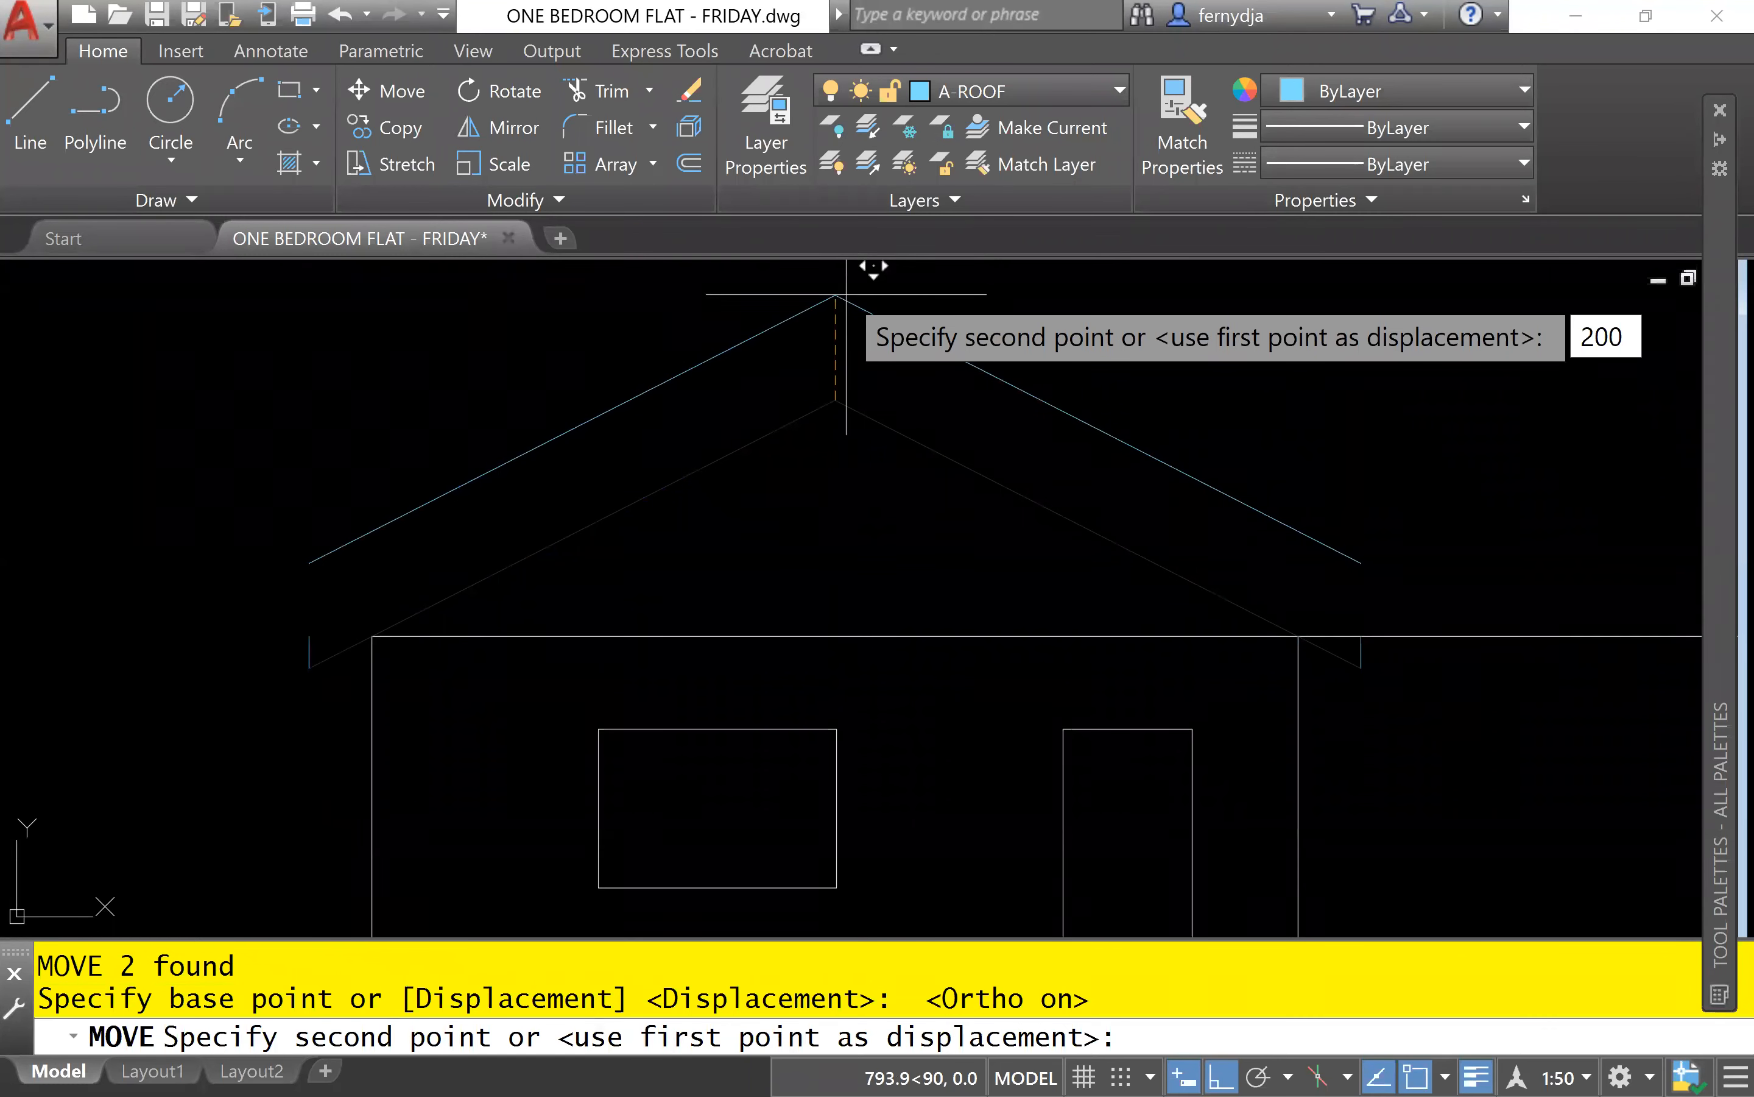
key("Return")
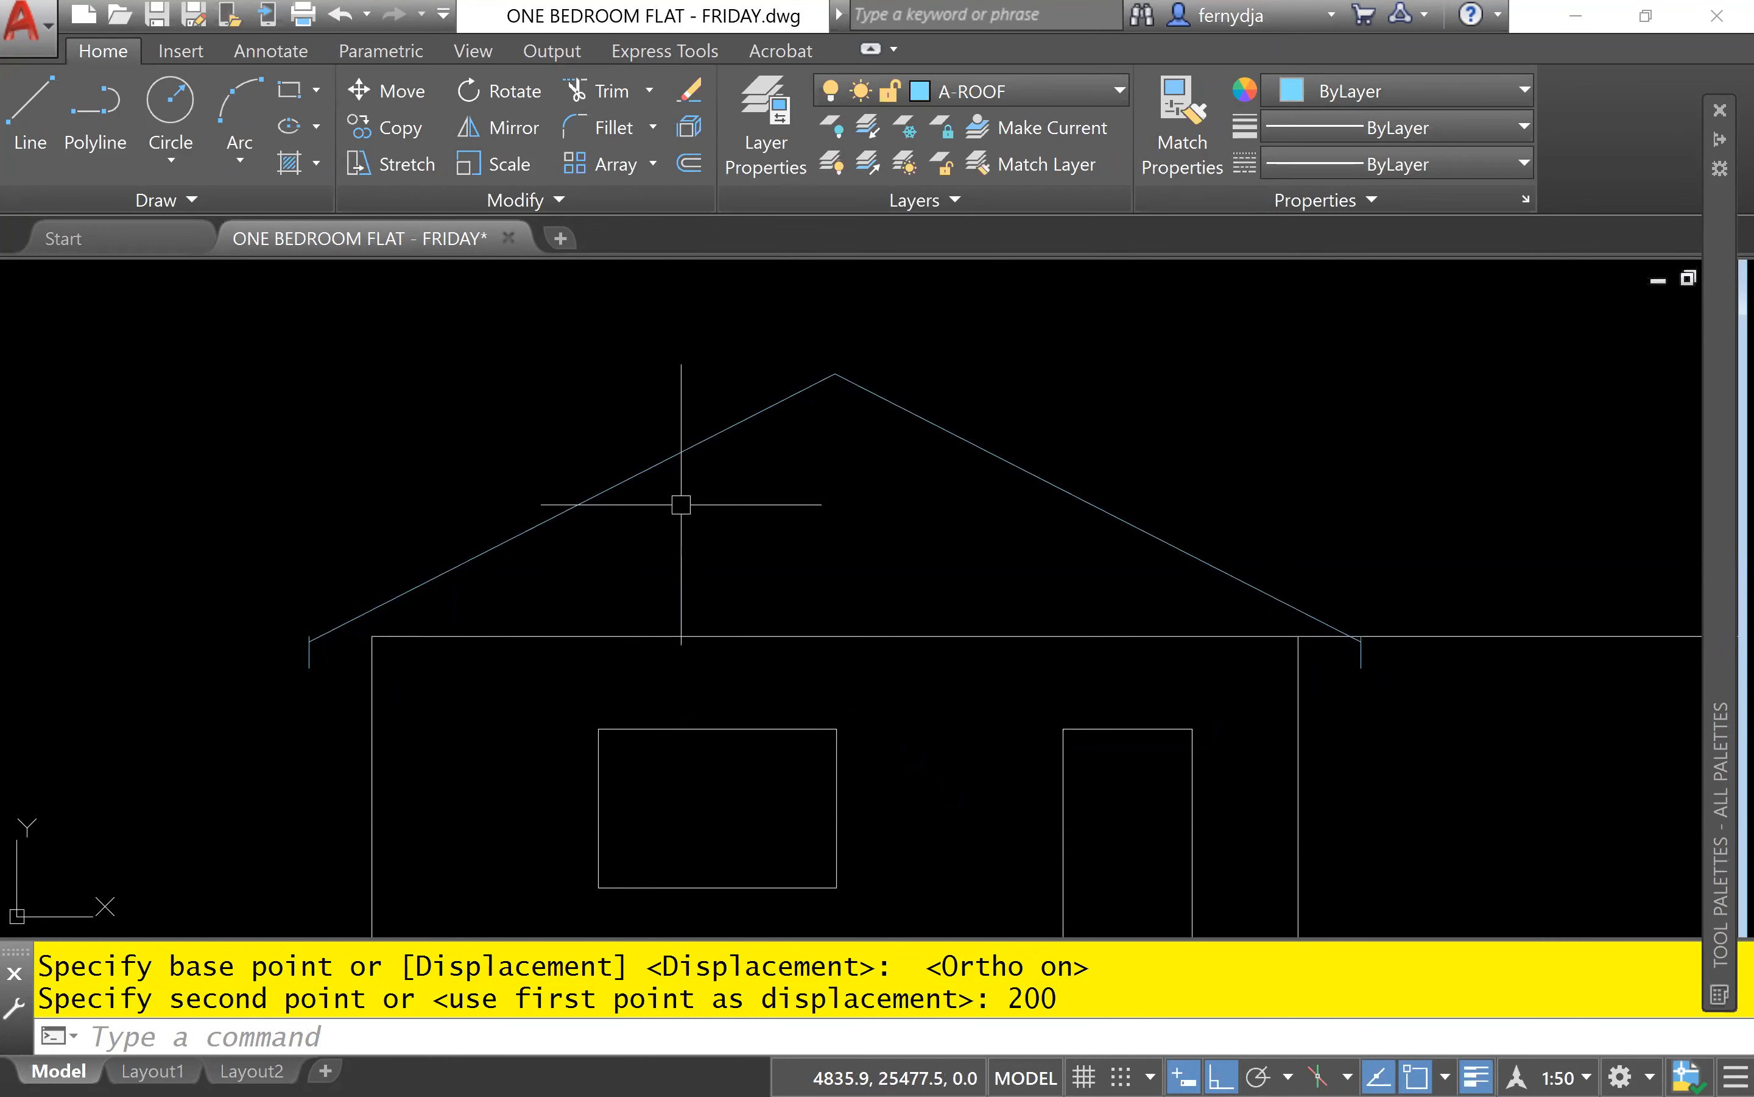
Erase the horizontal wall-height line running across the top of the front elevation's walls.
left_click(896, 662)
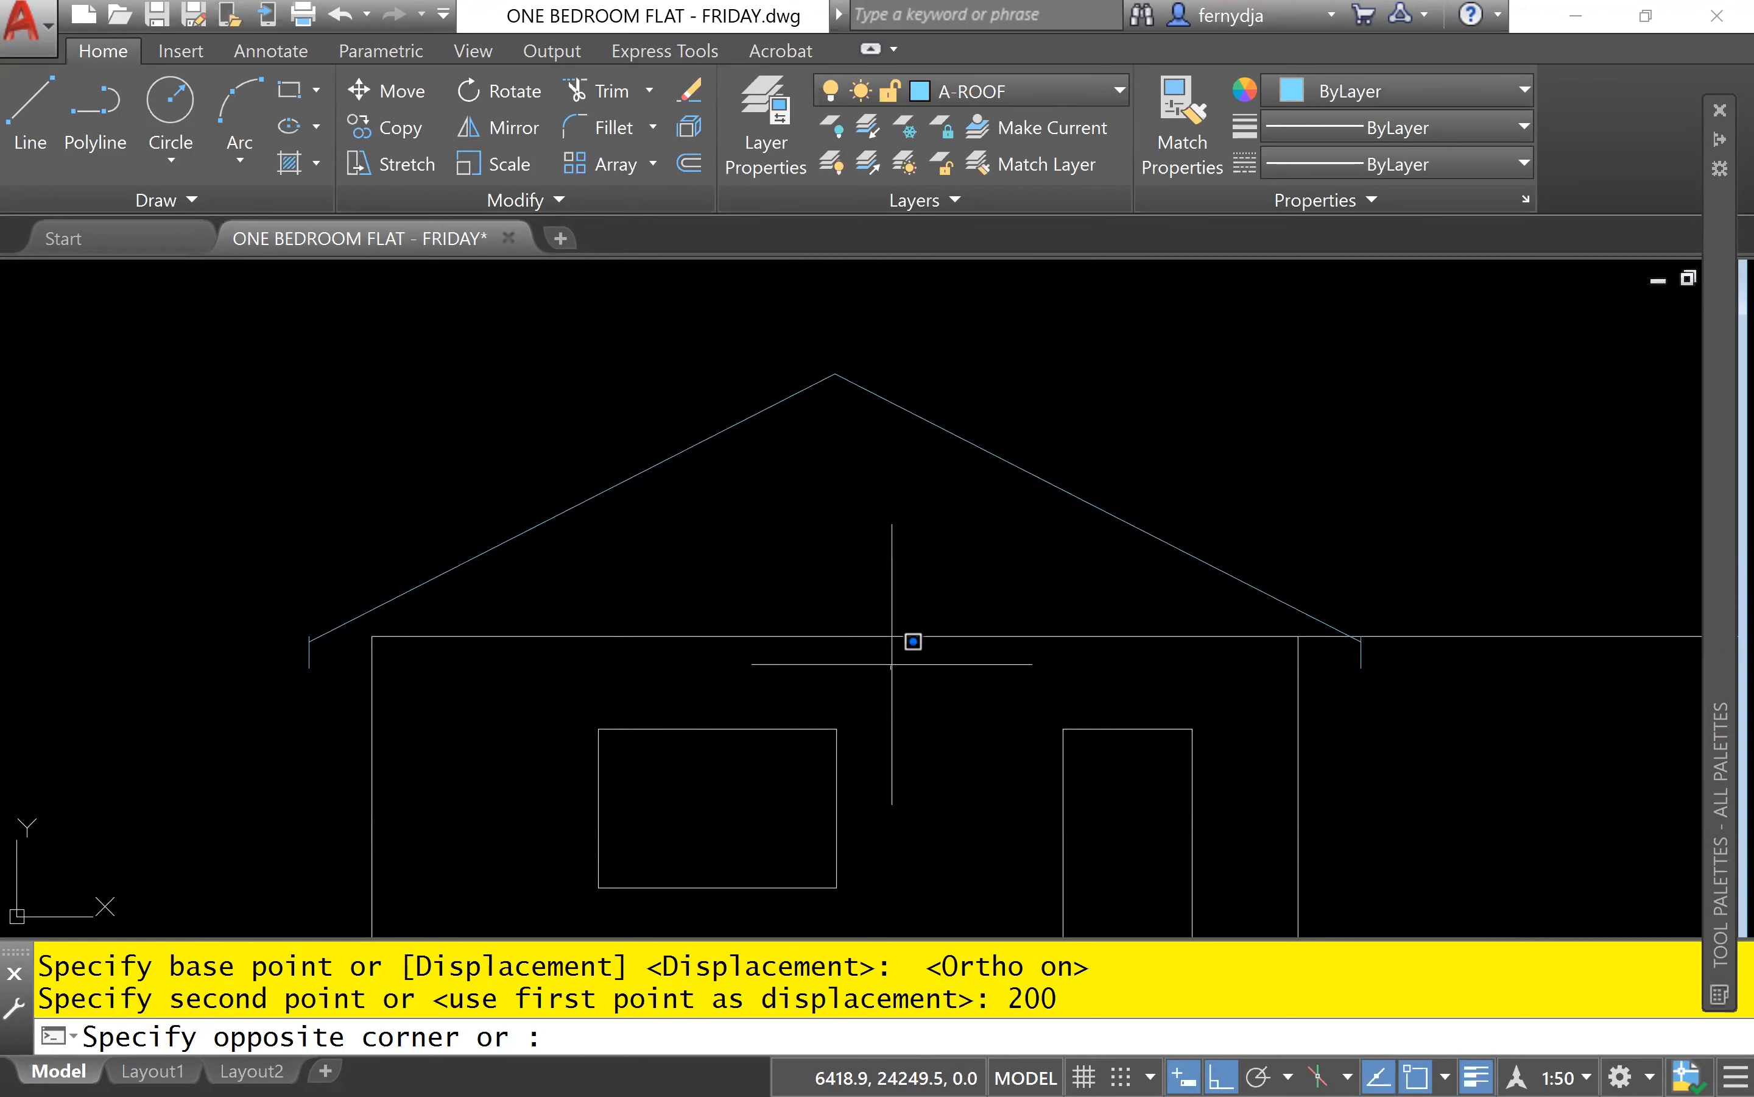
left_click(819, 582)
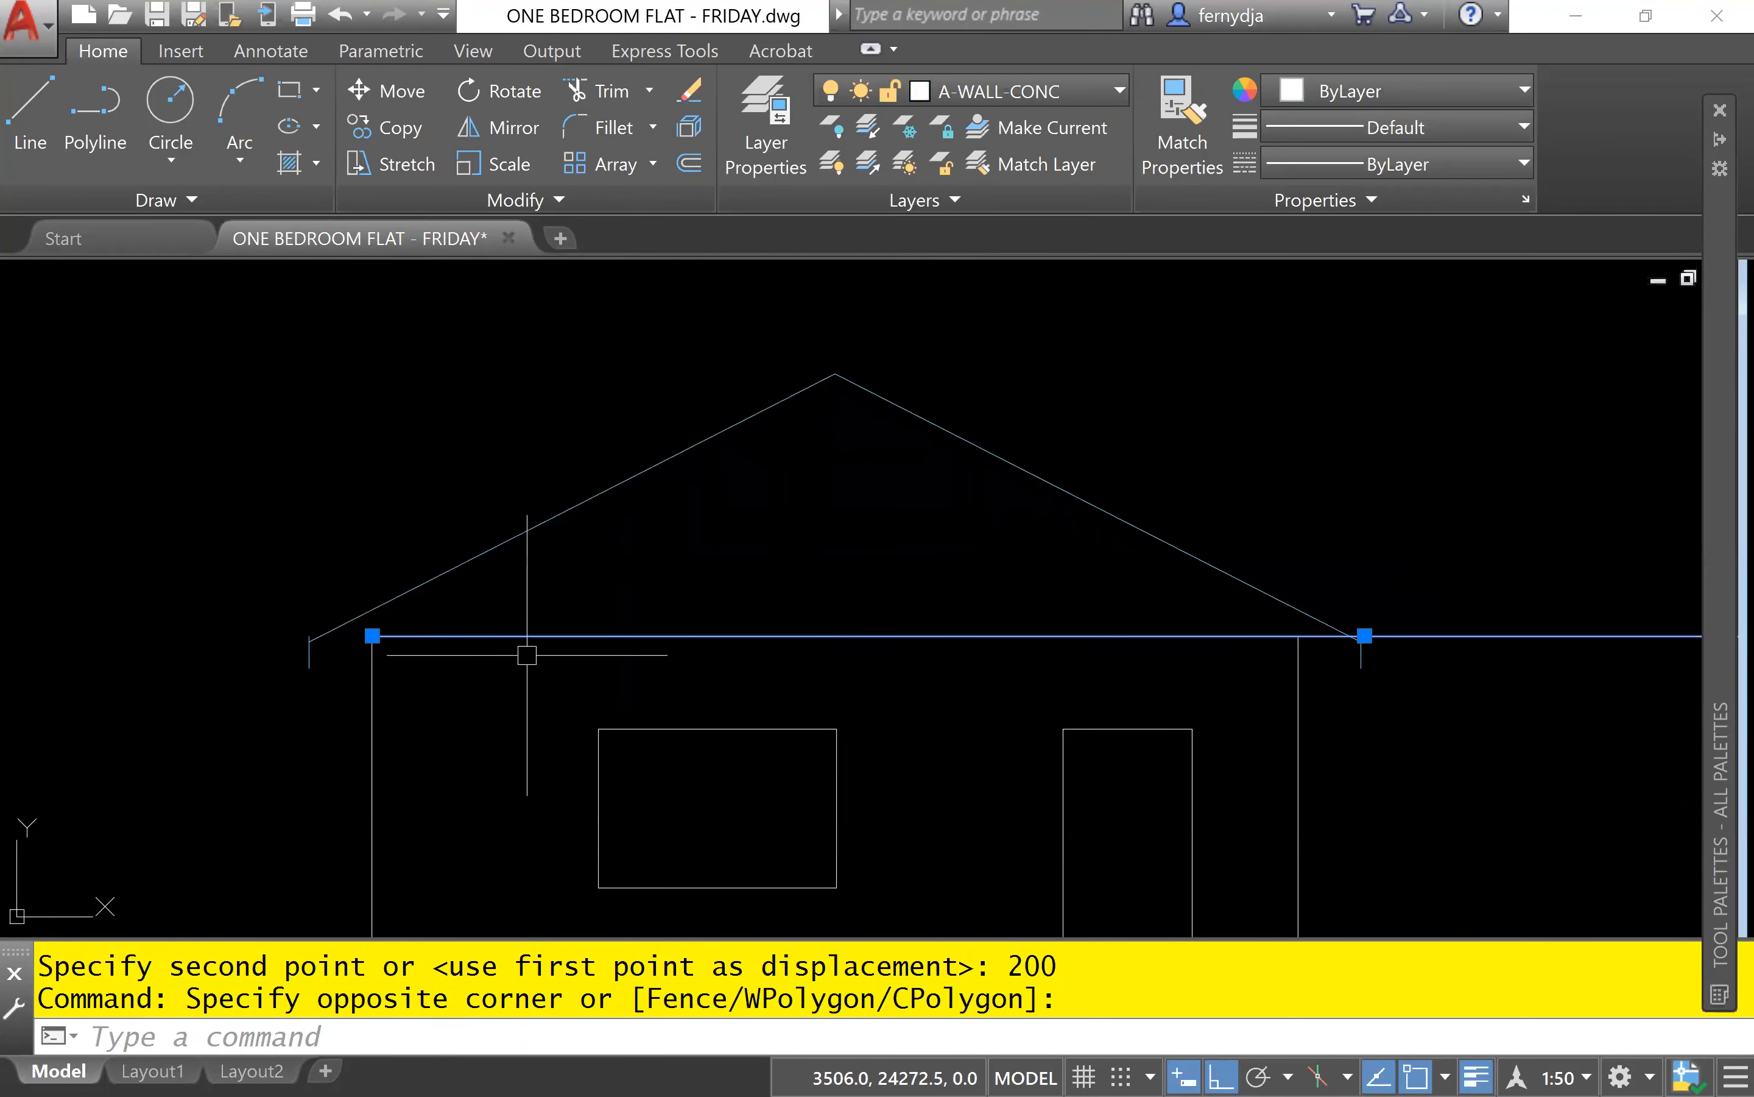
type("E")
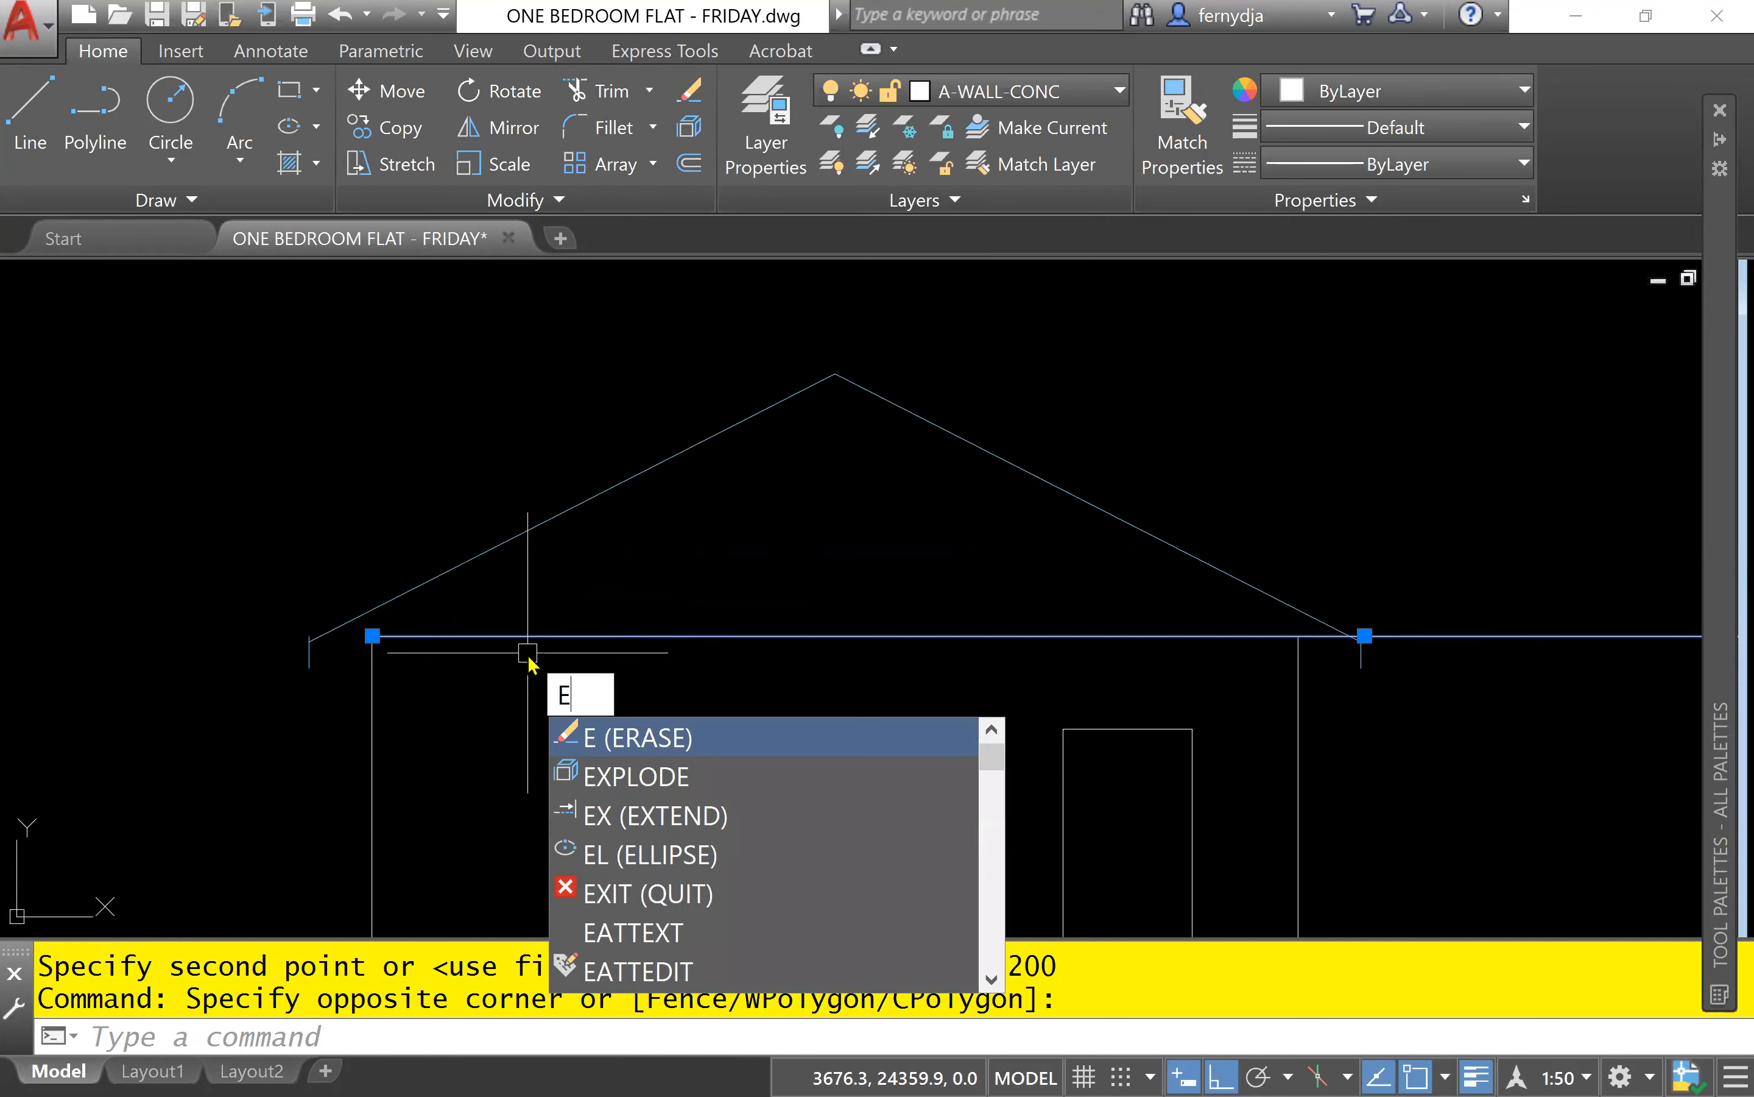
key("Return")
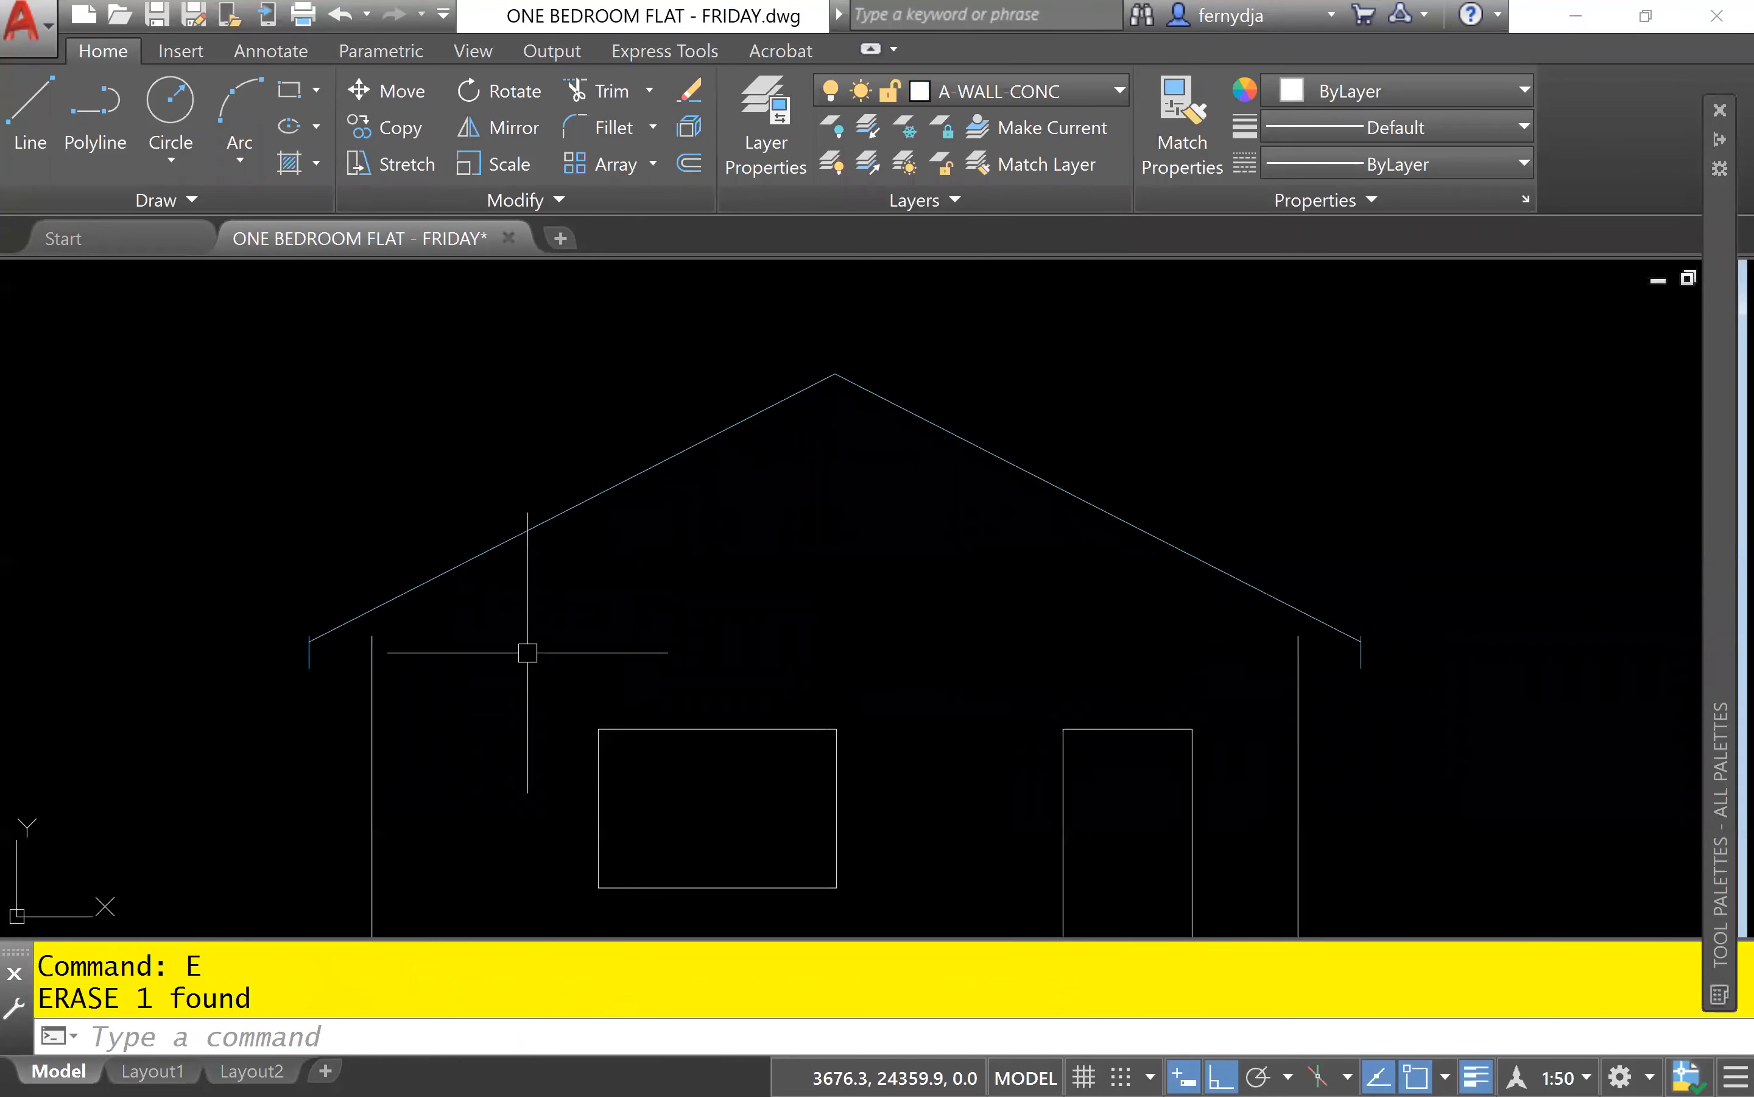
Fillet the left roof slope with the lower part of its short overhang line, using the Multiple option.
scroll(310, 646, "up", 5)
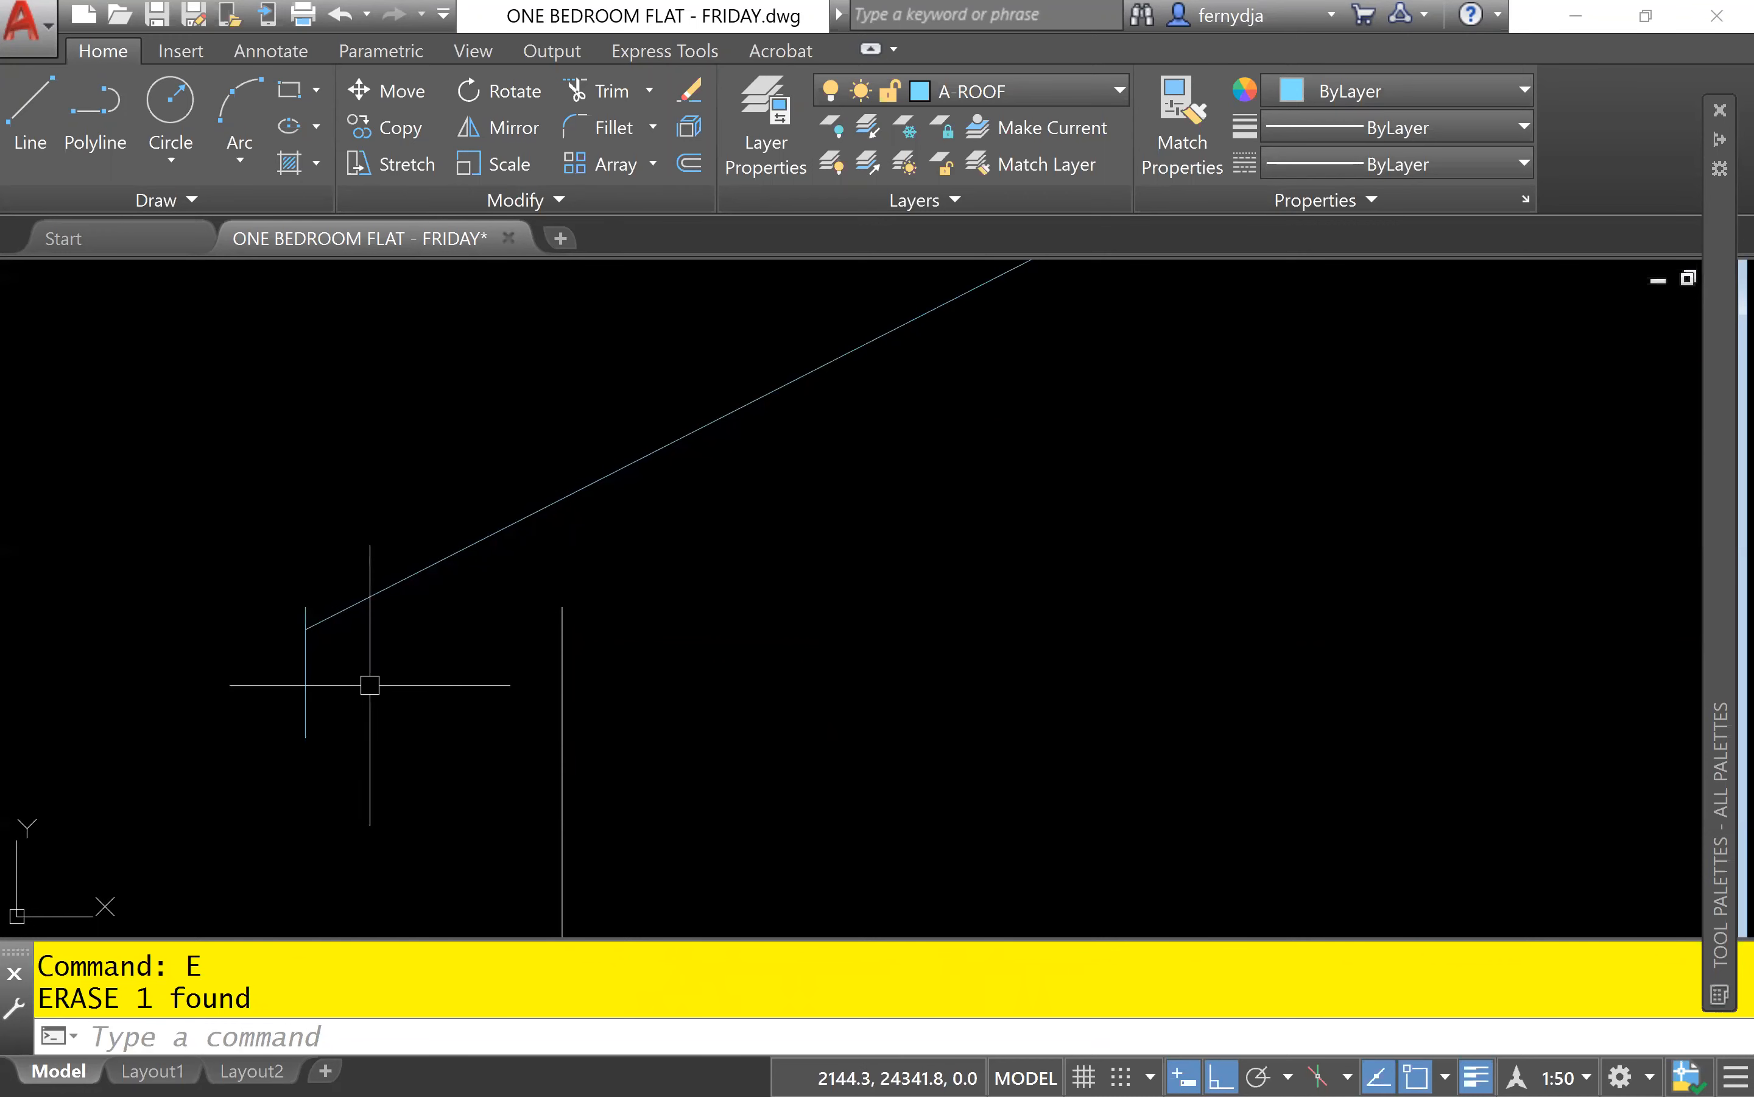
type("F")
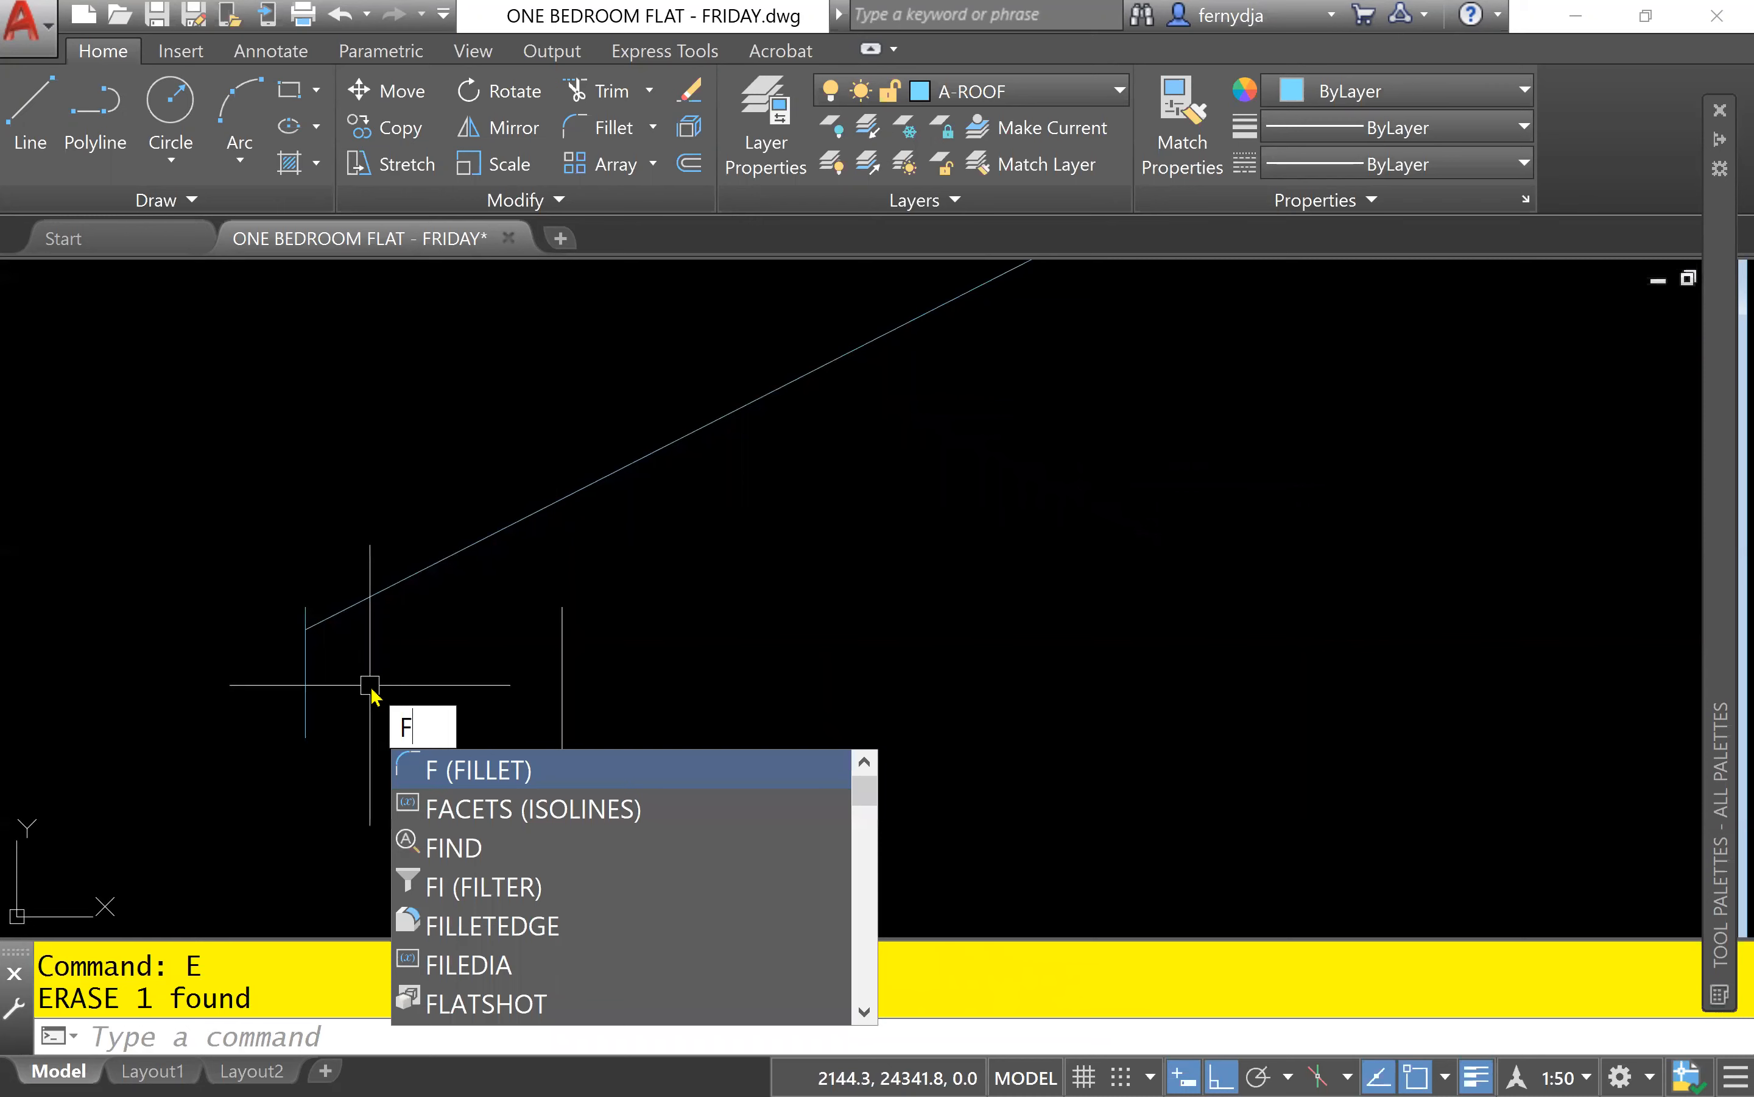
key("Return")
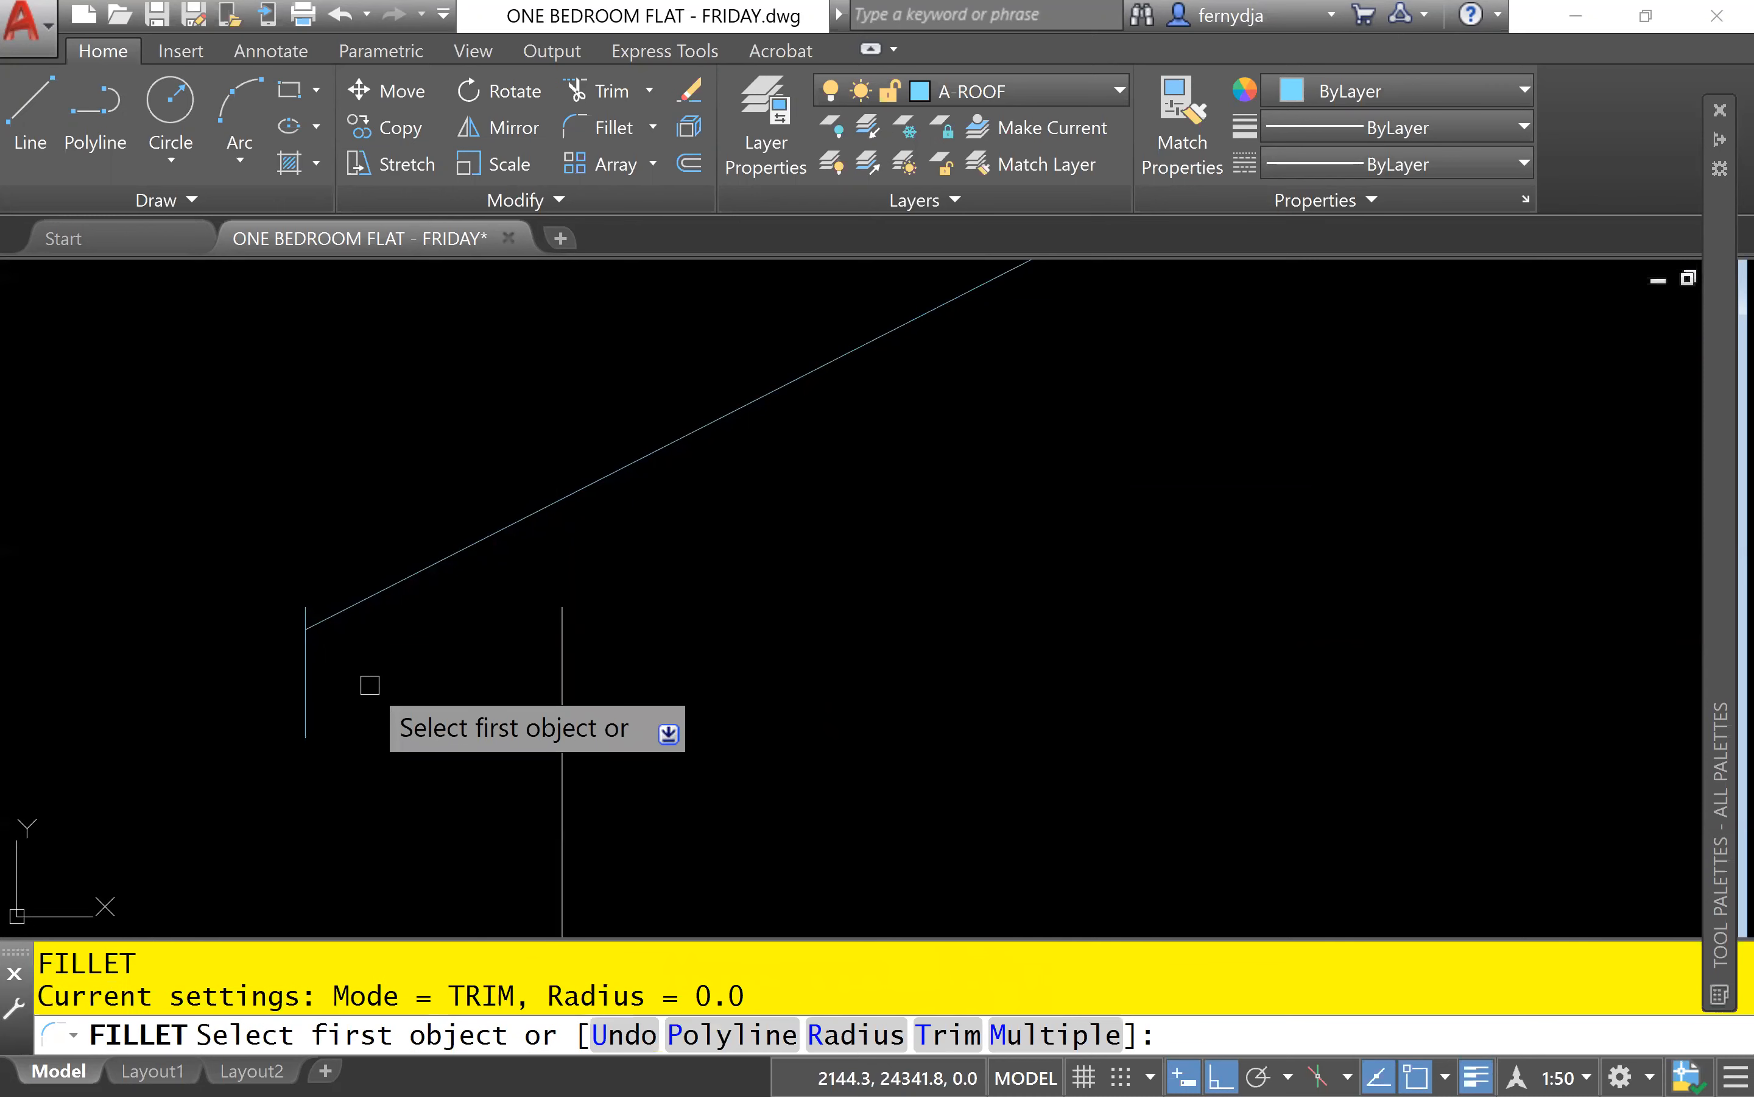
type("m")
key("Return")
left_click(380, 590)
left_click(307, 696)
Fillet the right roof slope with the lower part of its short overhang line to close the eave corner.
scroll(652, 651, "down", 8)
middle_click_drag(901, 671, 468, 686)
scroll(743, 663, "up", 6)
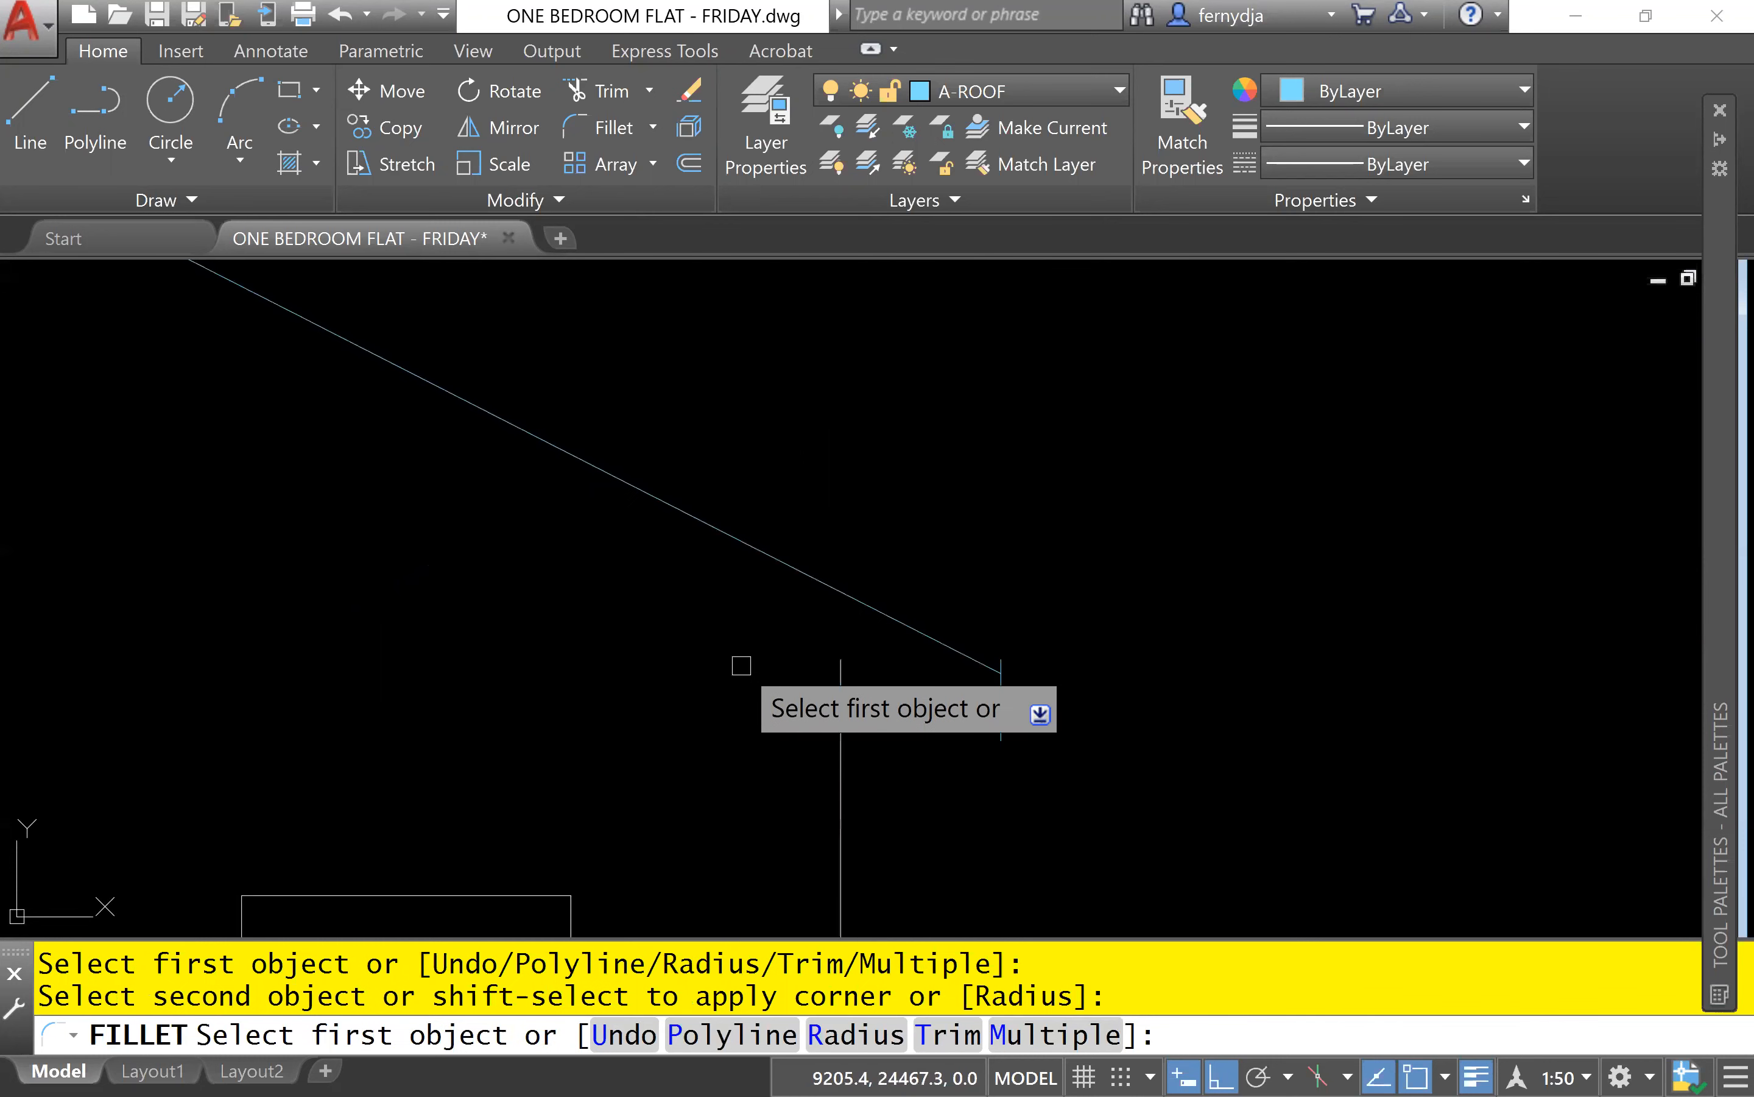
left_click(865, 602)
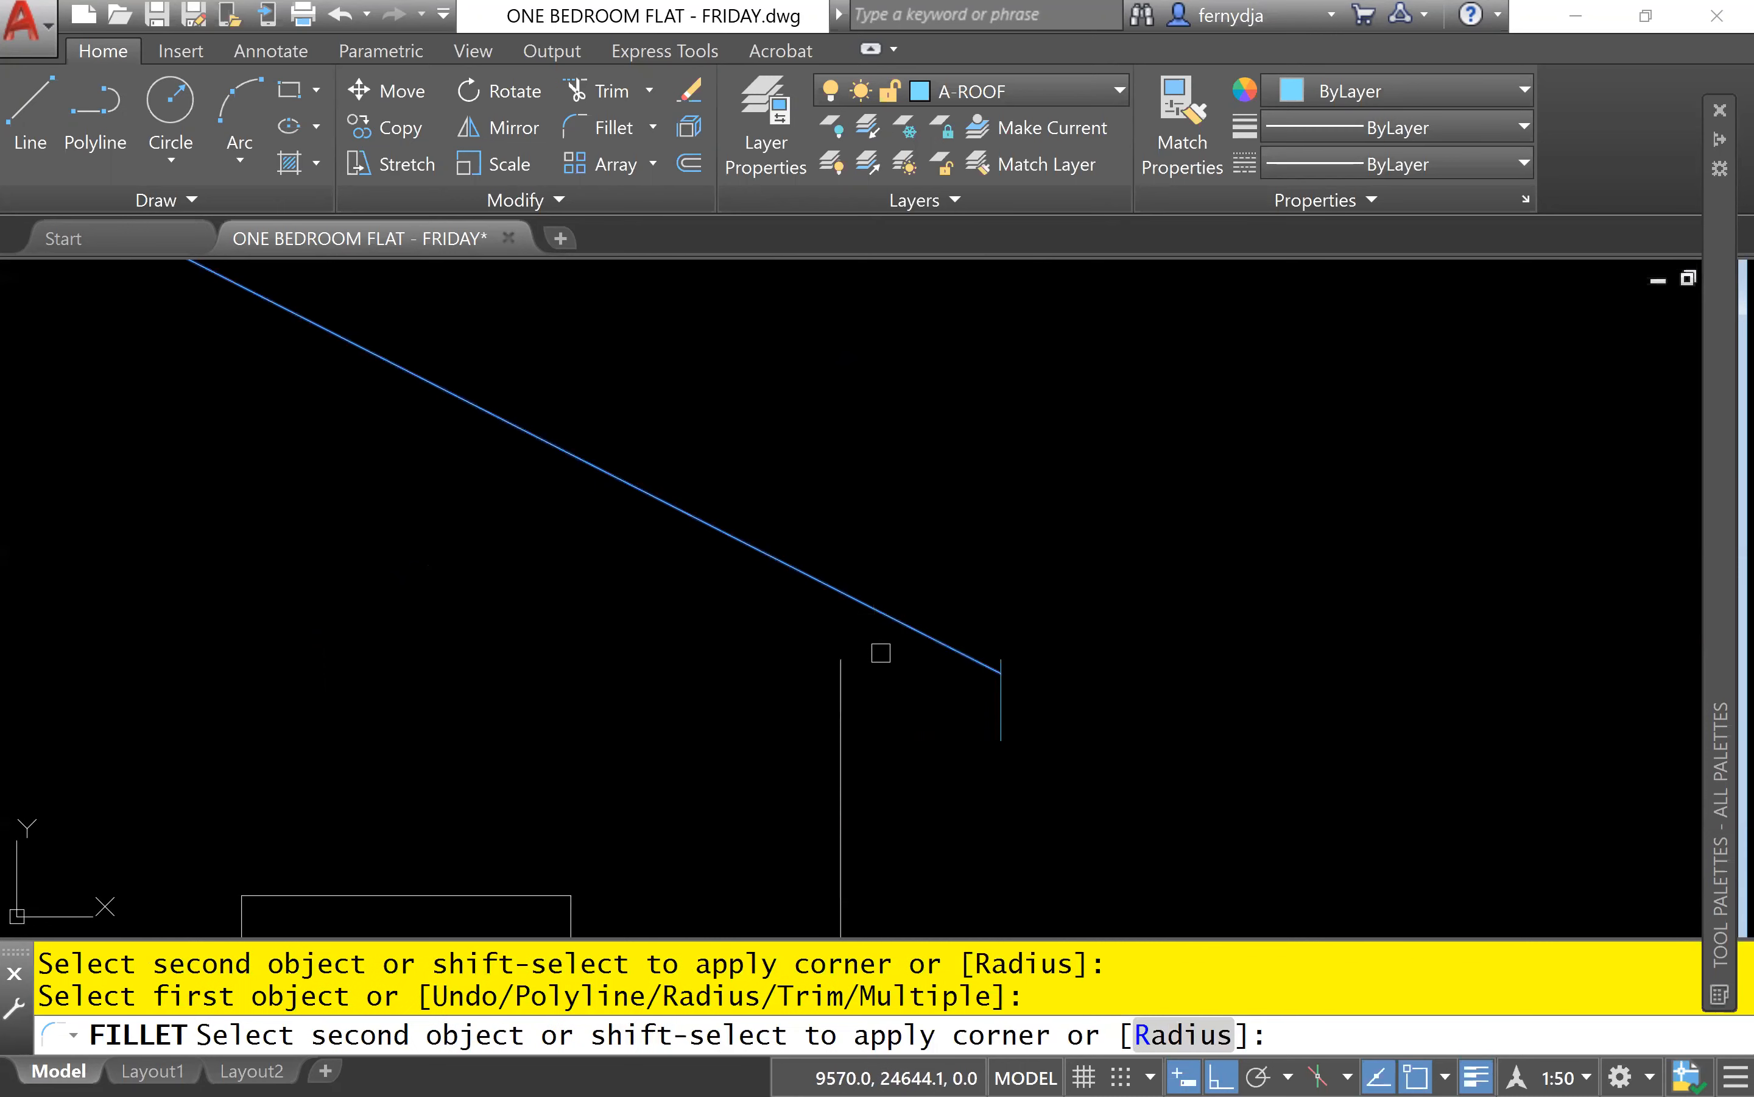
left_click(1006, 724)
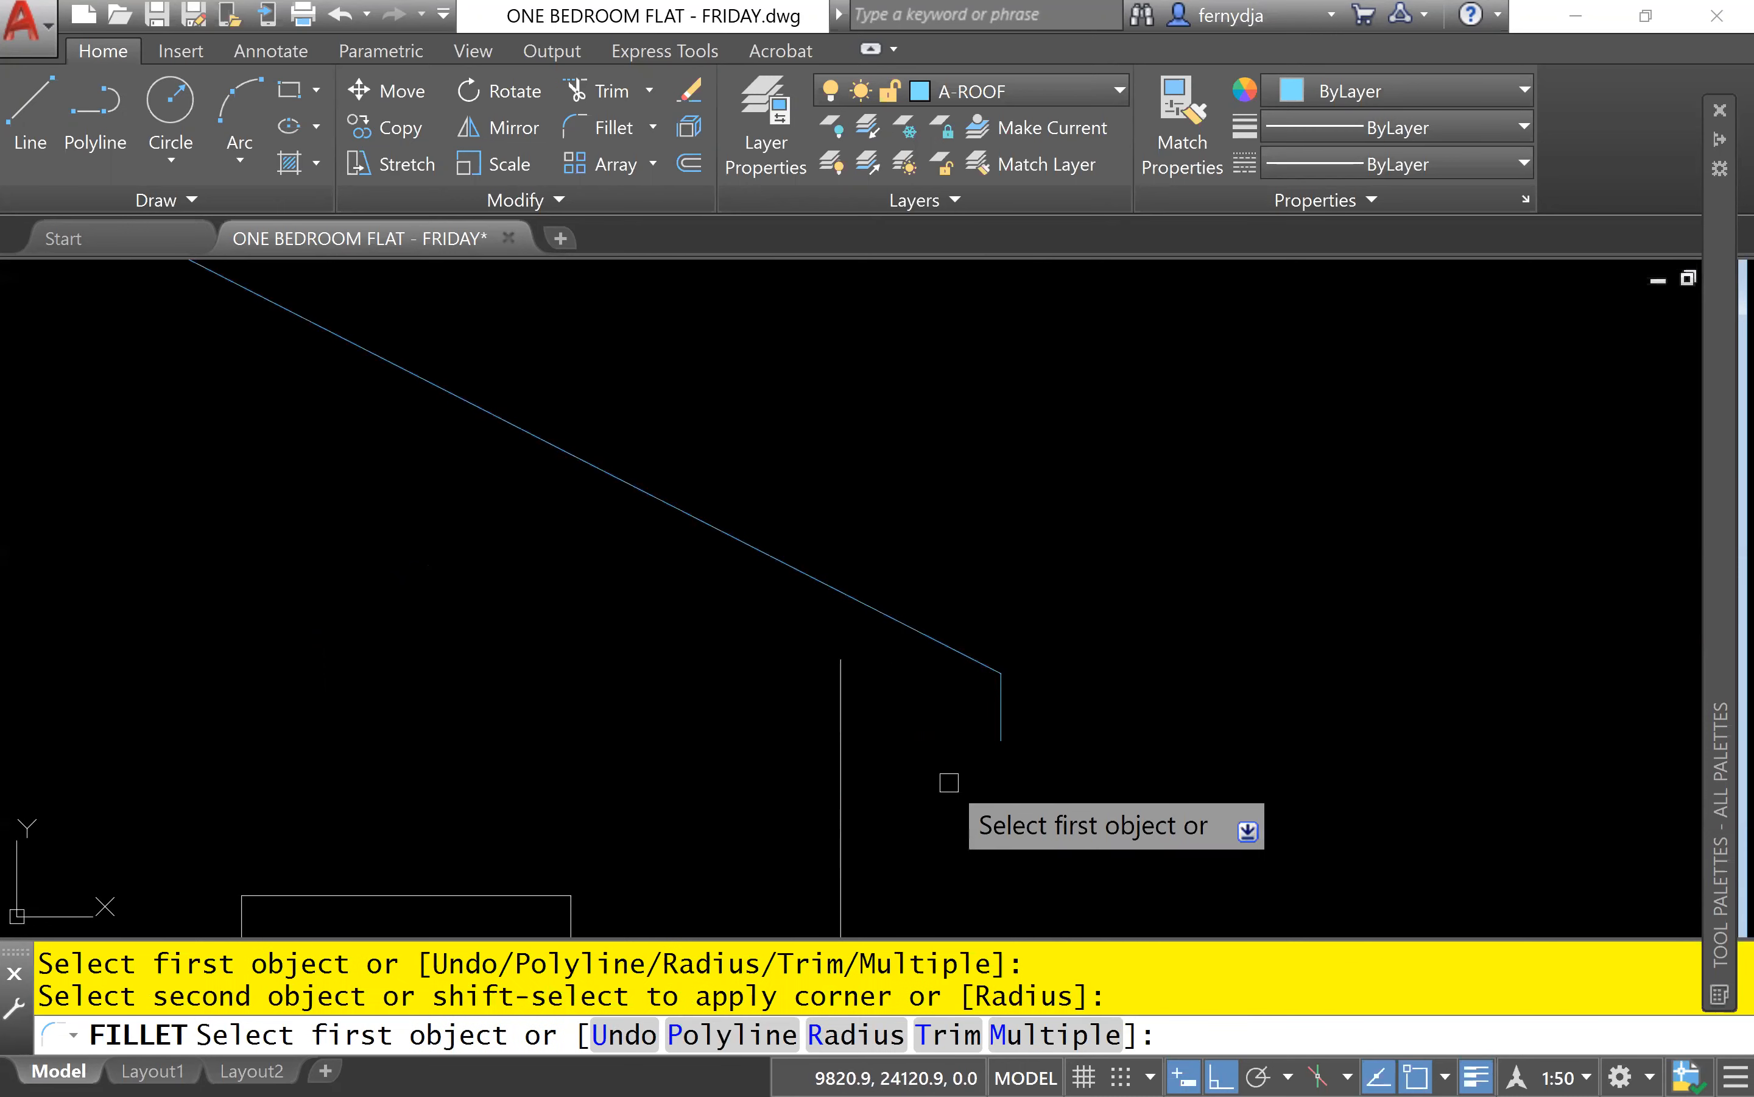
key("Escape")
Draw a horizontal line from the right eave corner to the left eave corner as the fascia's upper edge.
mouse_move(965, 781)
middle_mouse_down()
mouse_move(1133, 734)
mouse_move(1526, 695)
middle_mouse_up()
scroll(1374, 704, "down", 2)
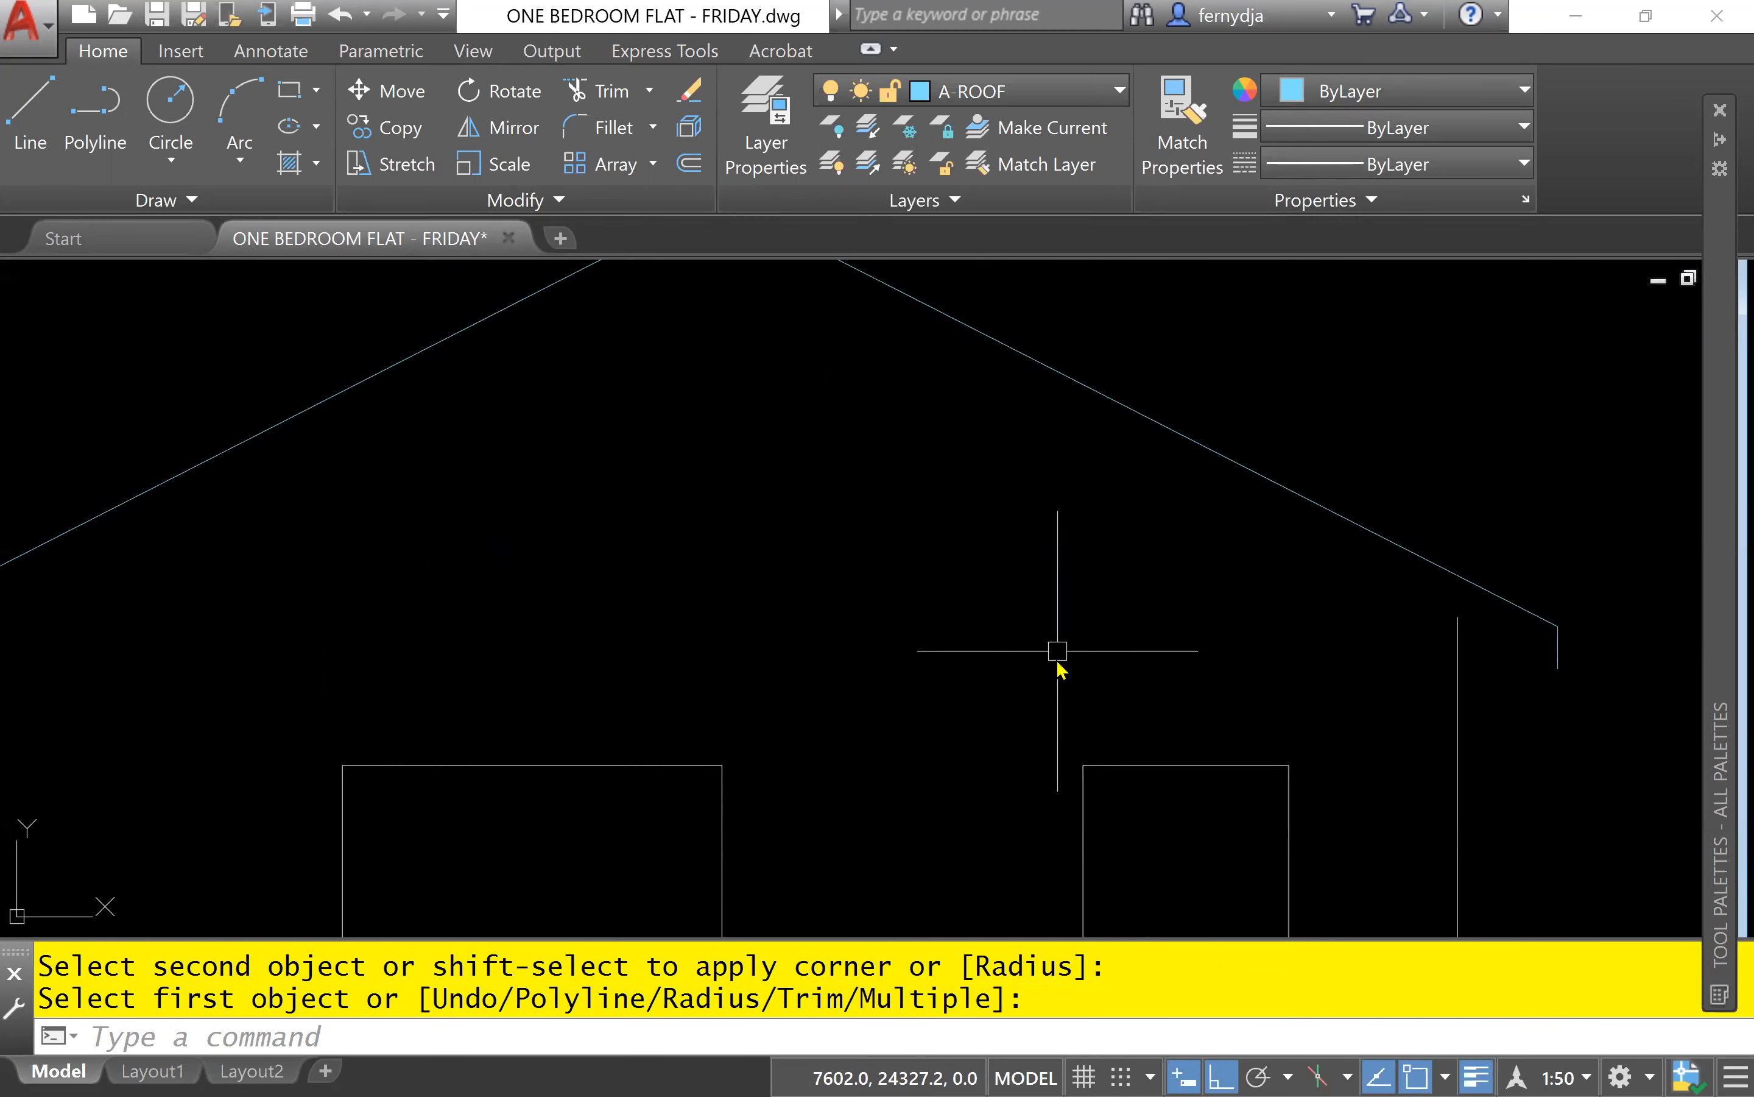
type("l")
key("Return")
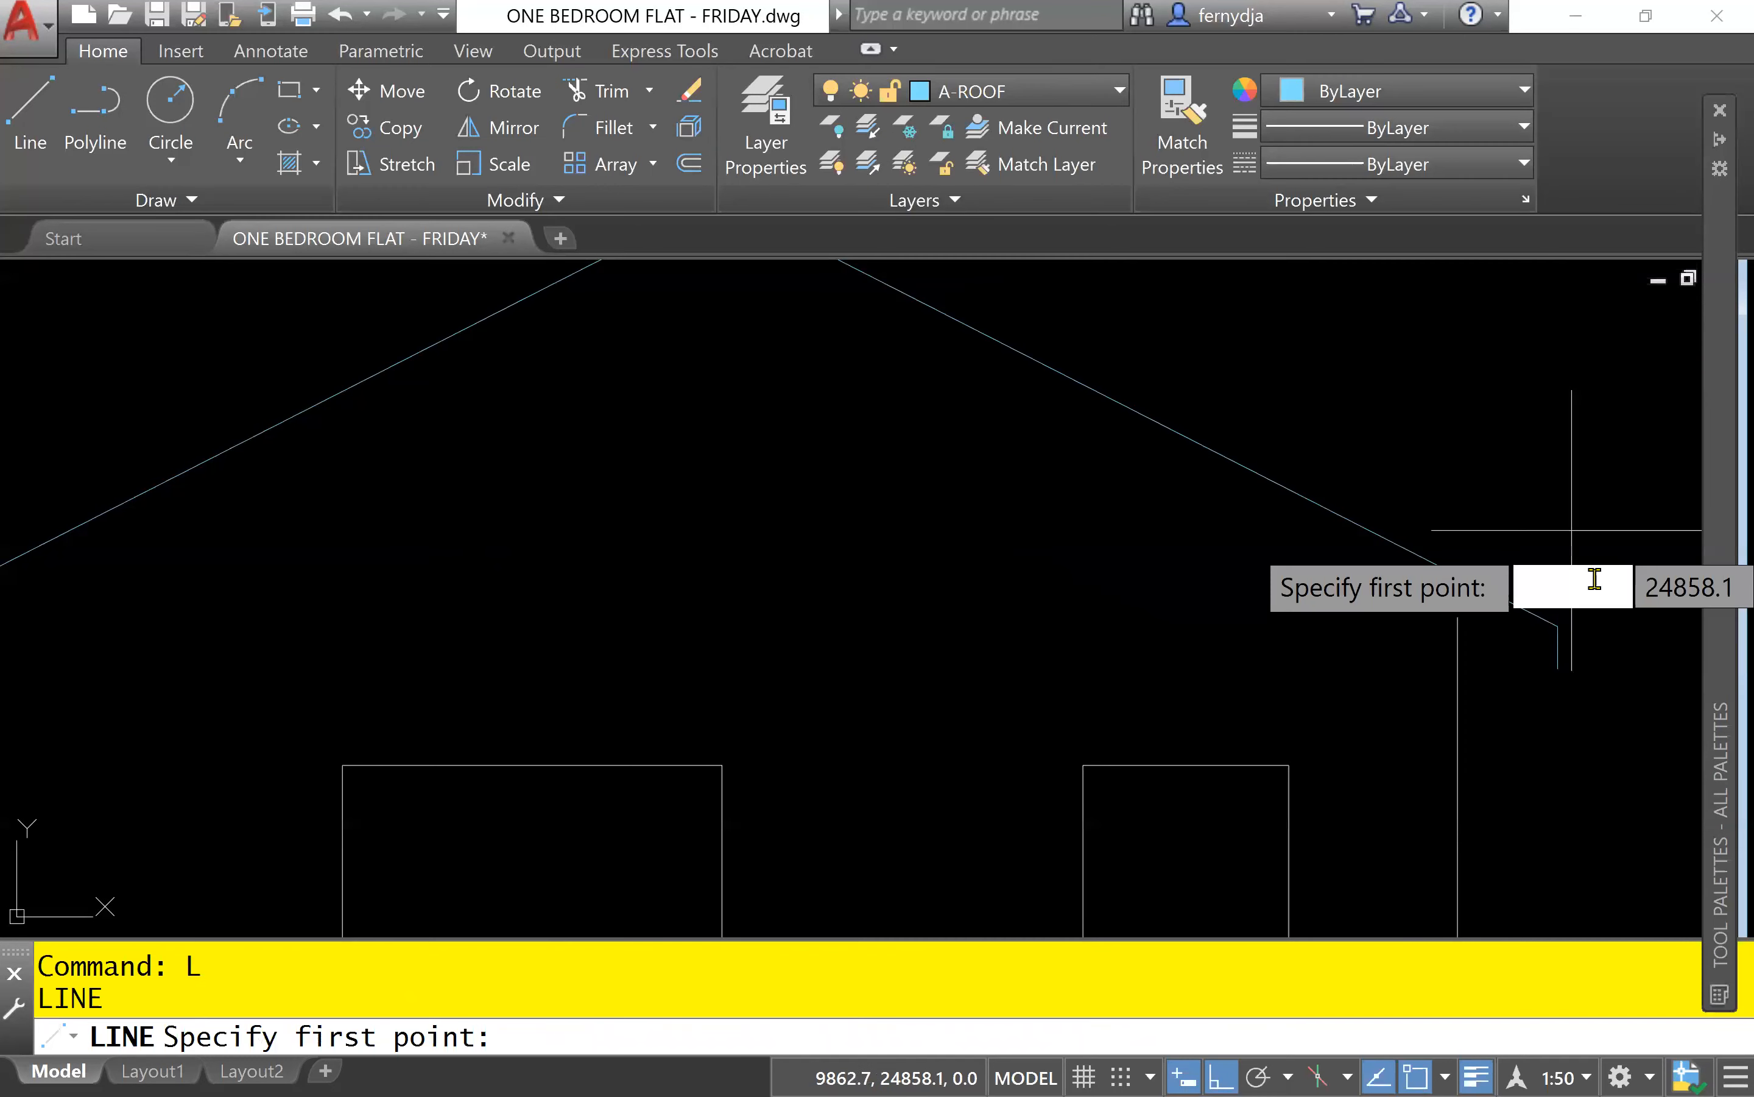
left_click(1558, 626)
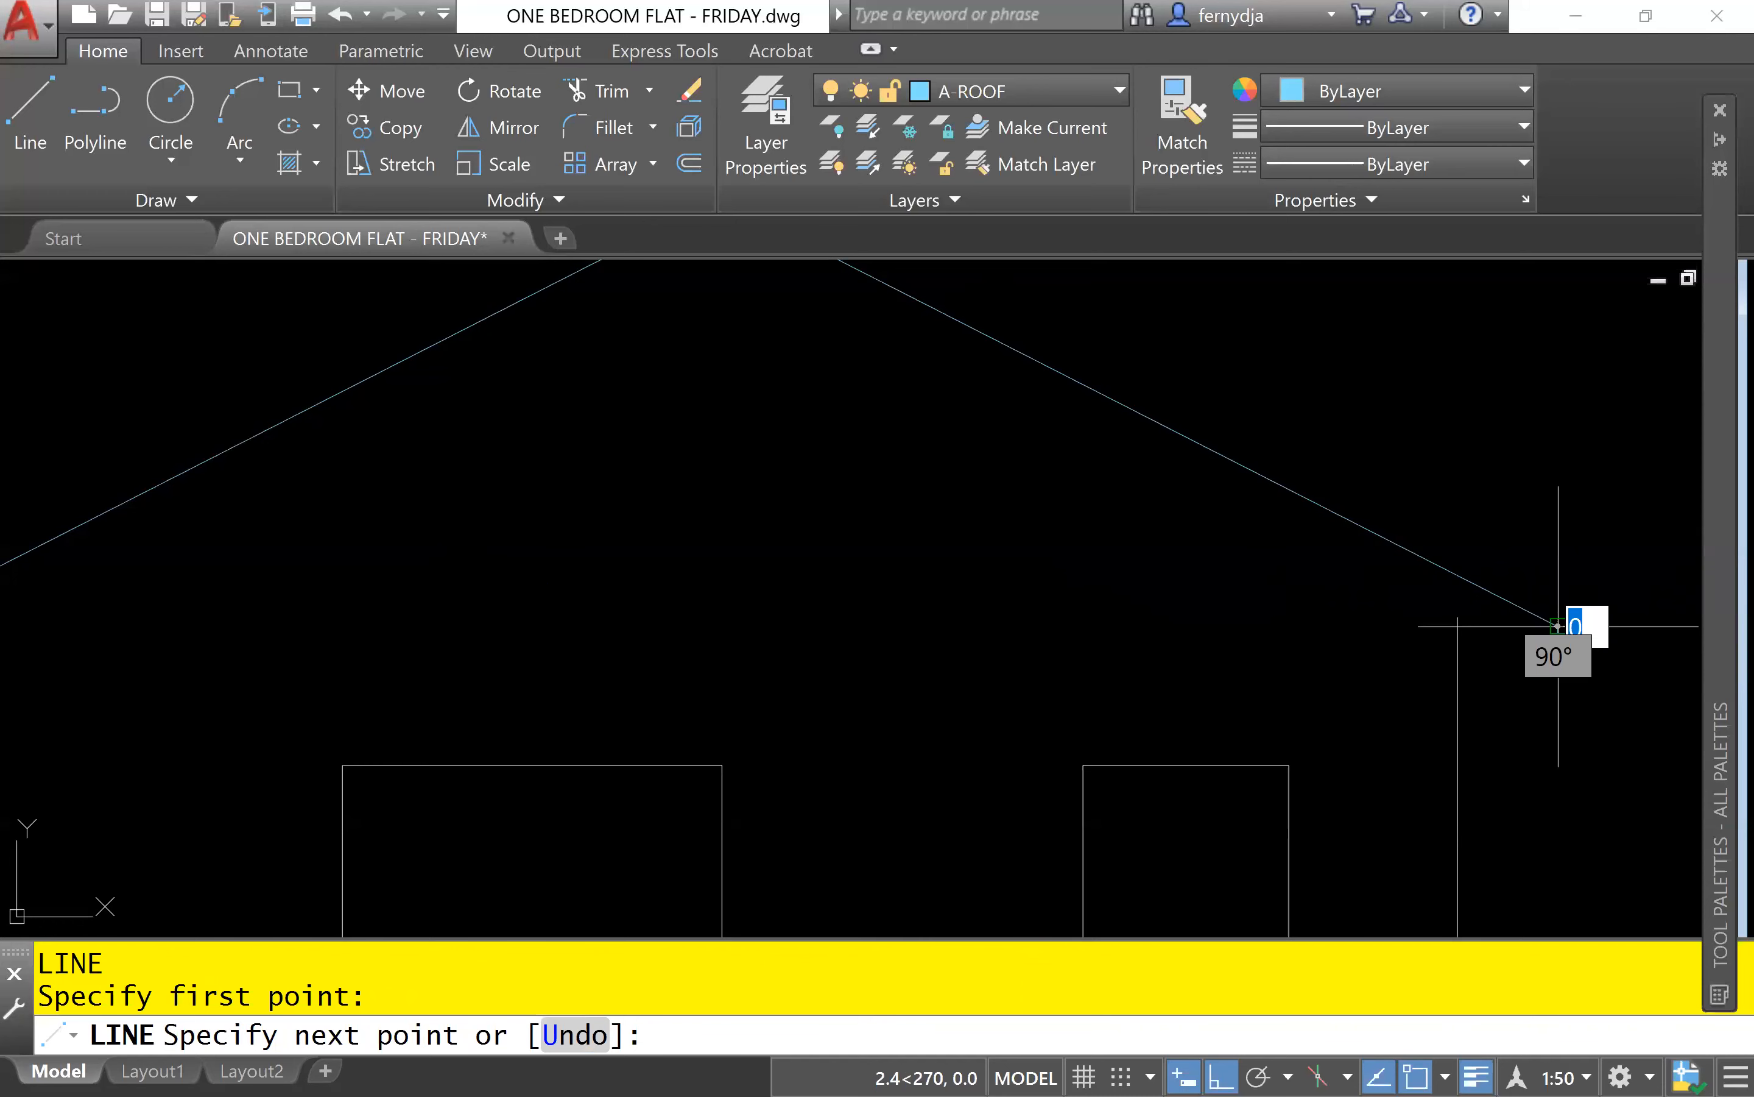
middle_click_drag(362, 632, 869, 595)
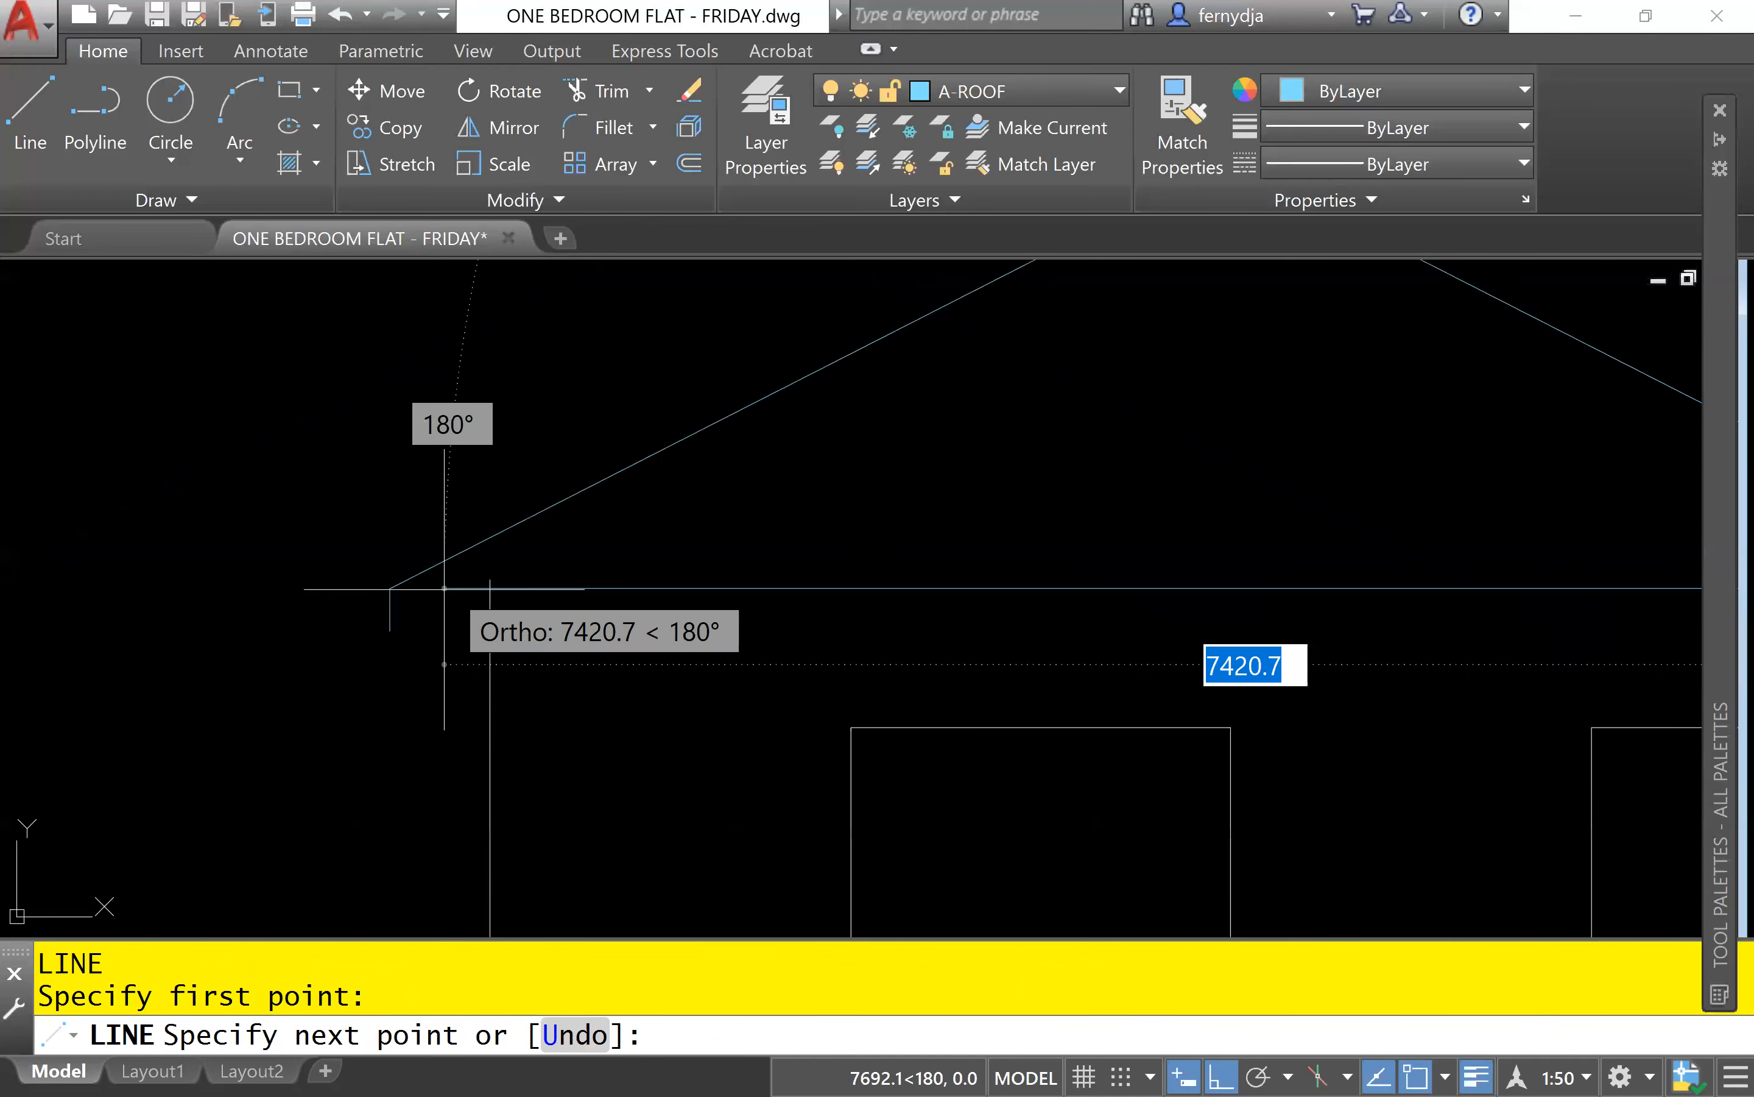
left_click(399, 587)
key("Return")
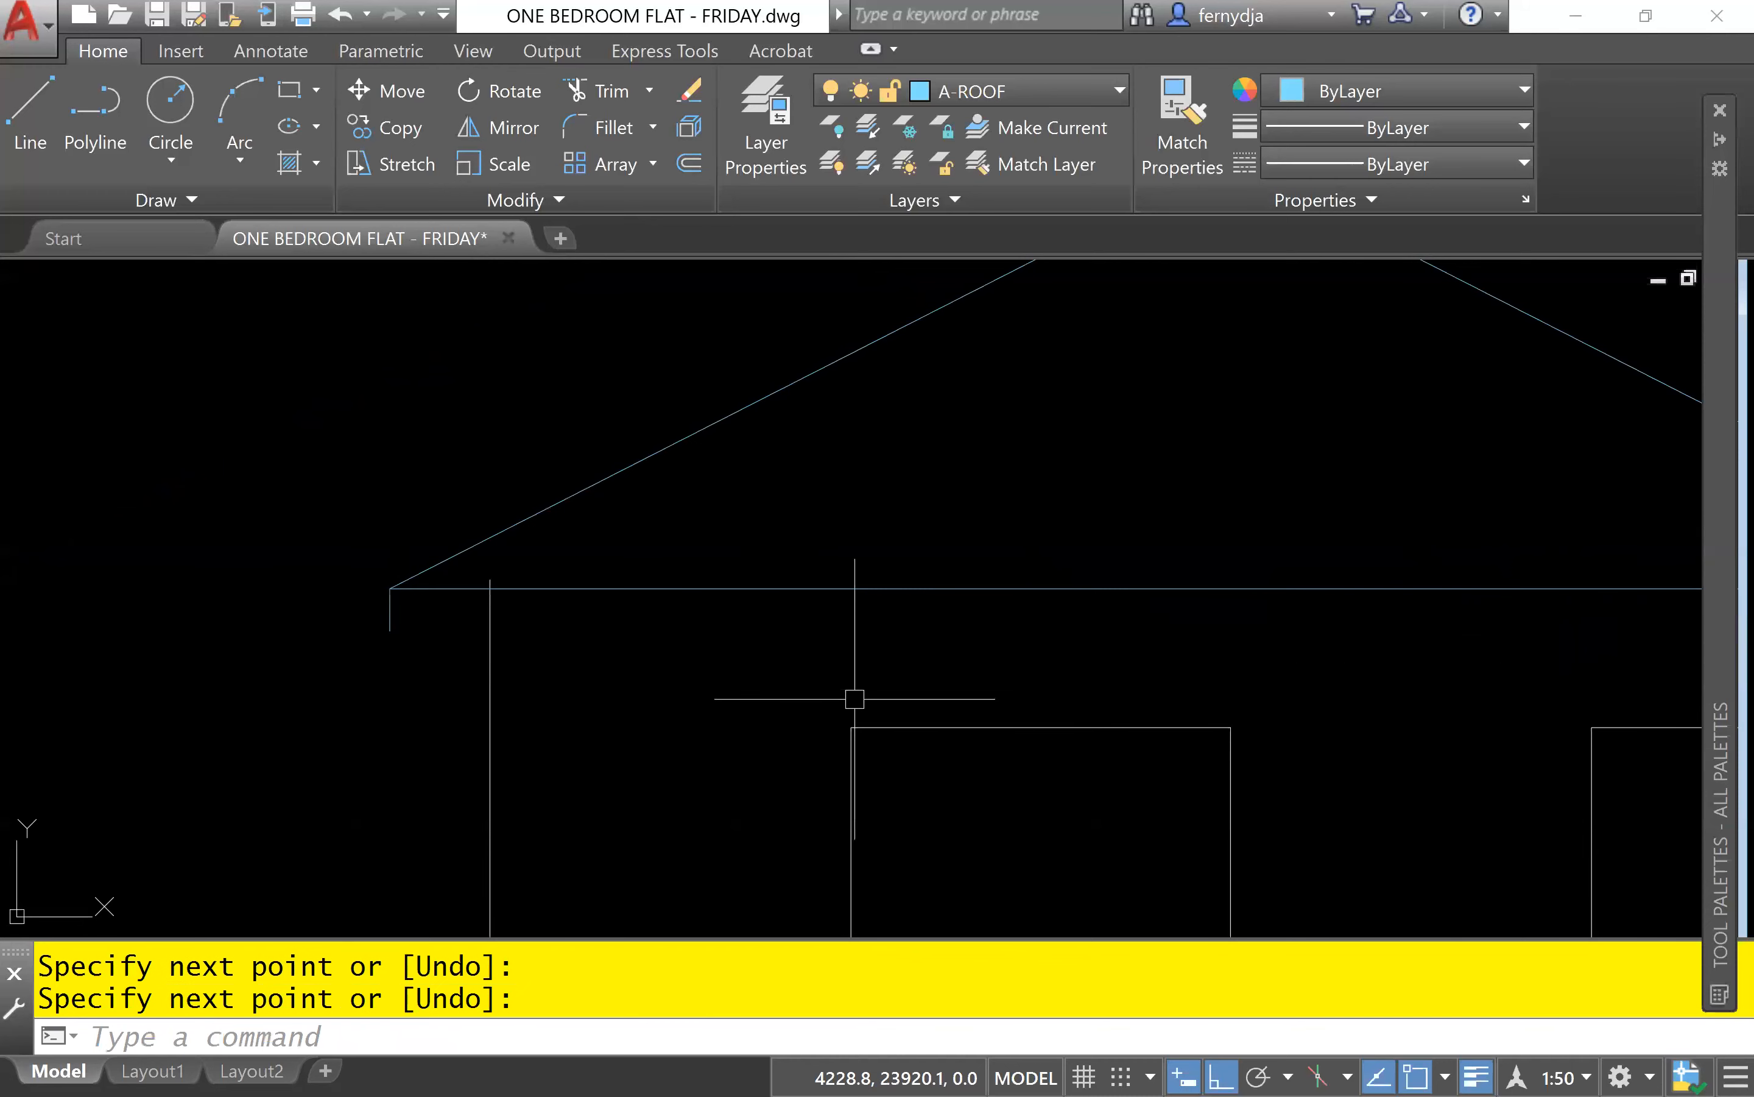
Draw a horizontal line joining the lower ends of the left and right overhang lines as the fascia's lower edge.
key("Return")
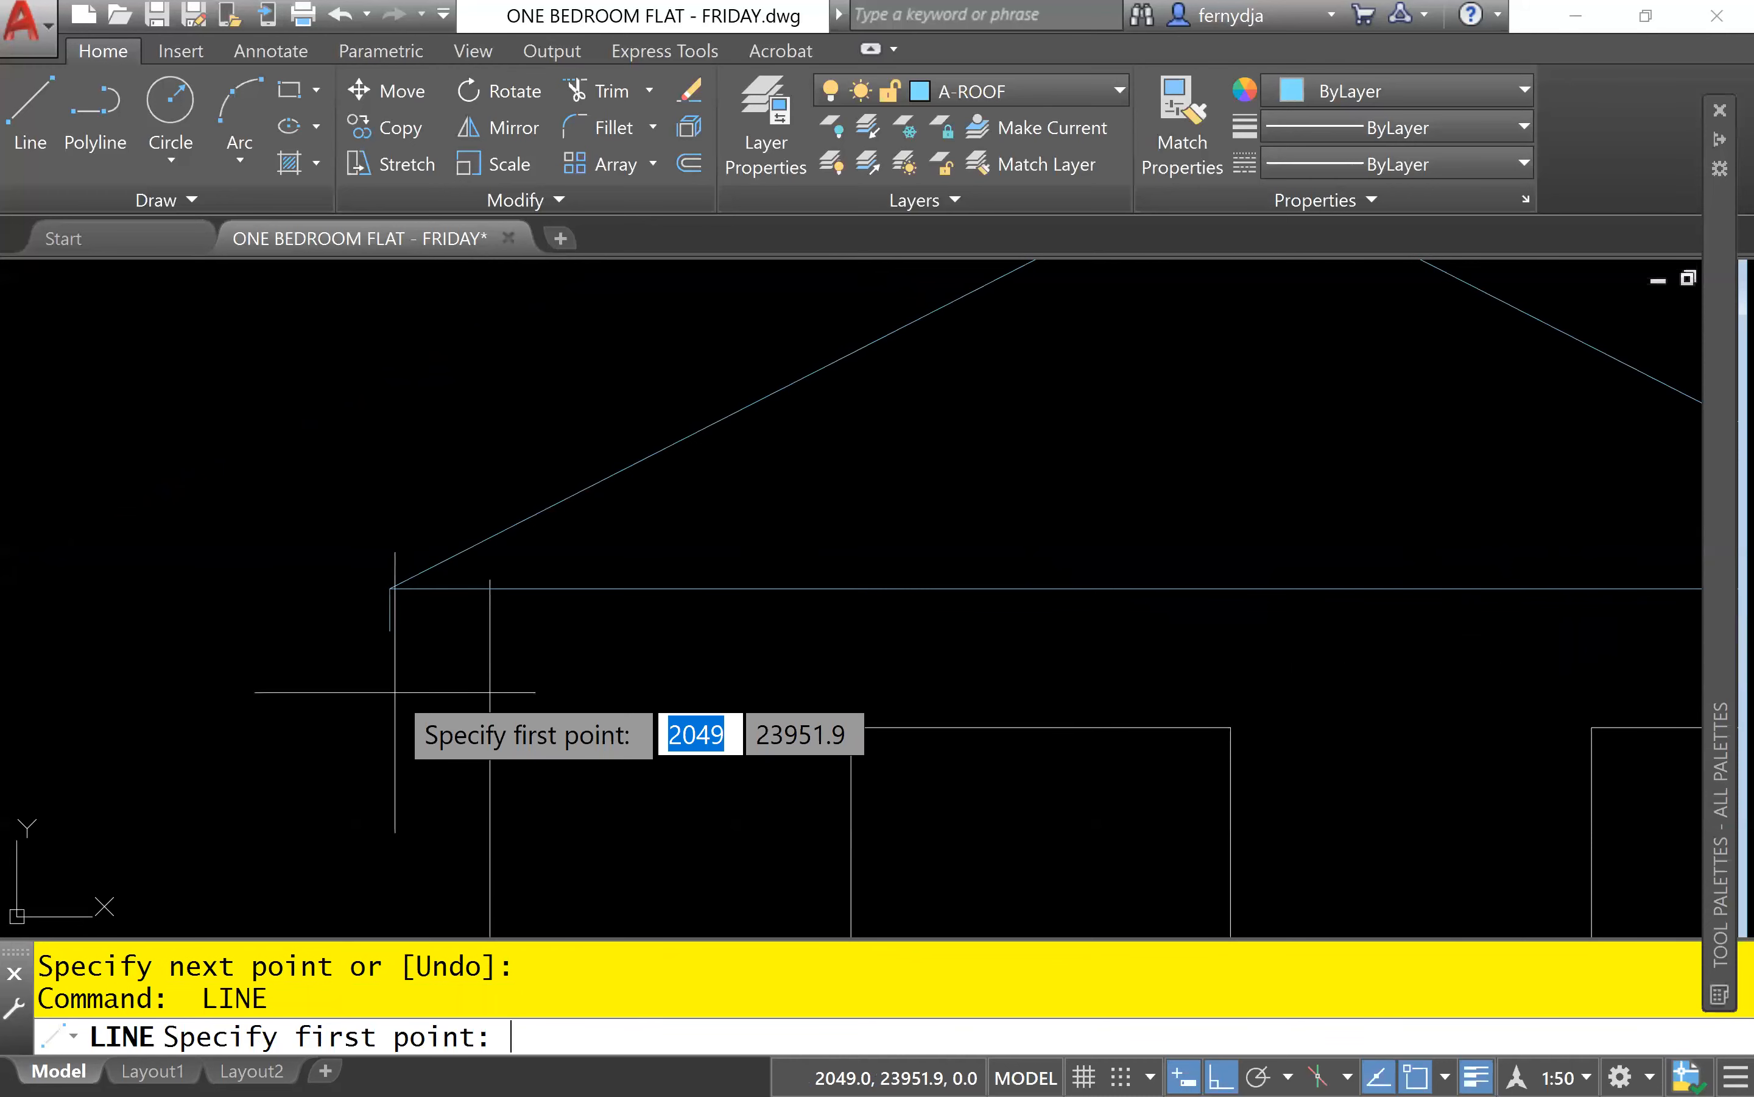
left_click(390, 630)
scroll(1556, 704, "down", 2)
middle_click_drag(1555, 704, 1144, 658)
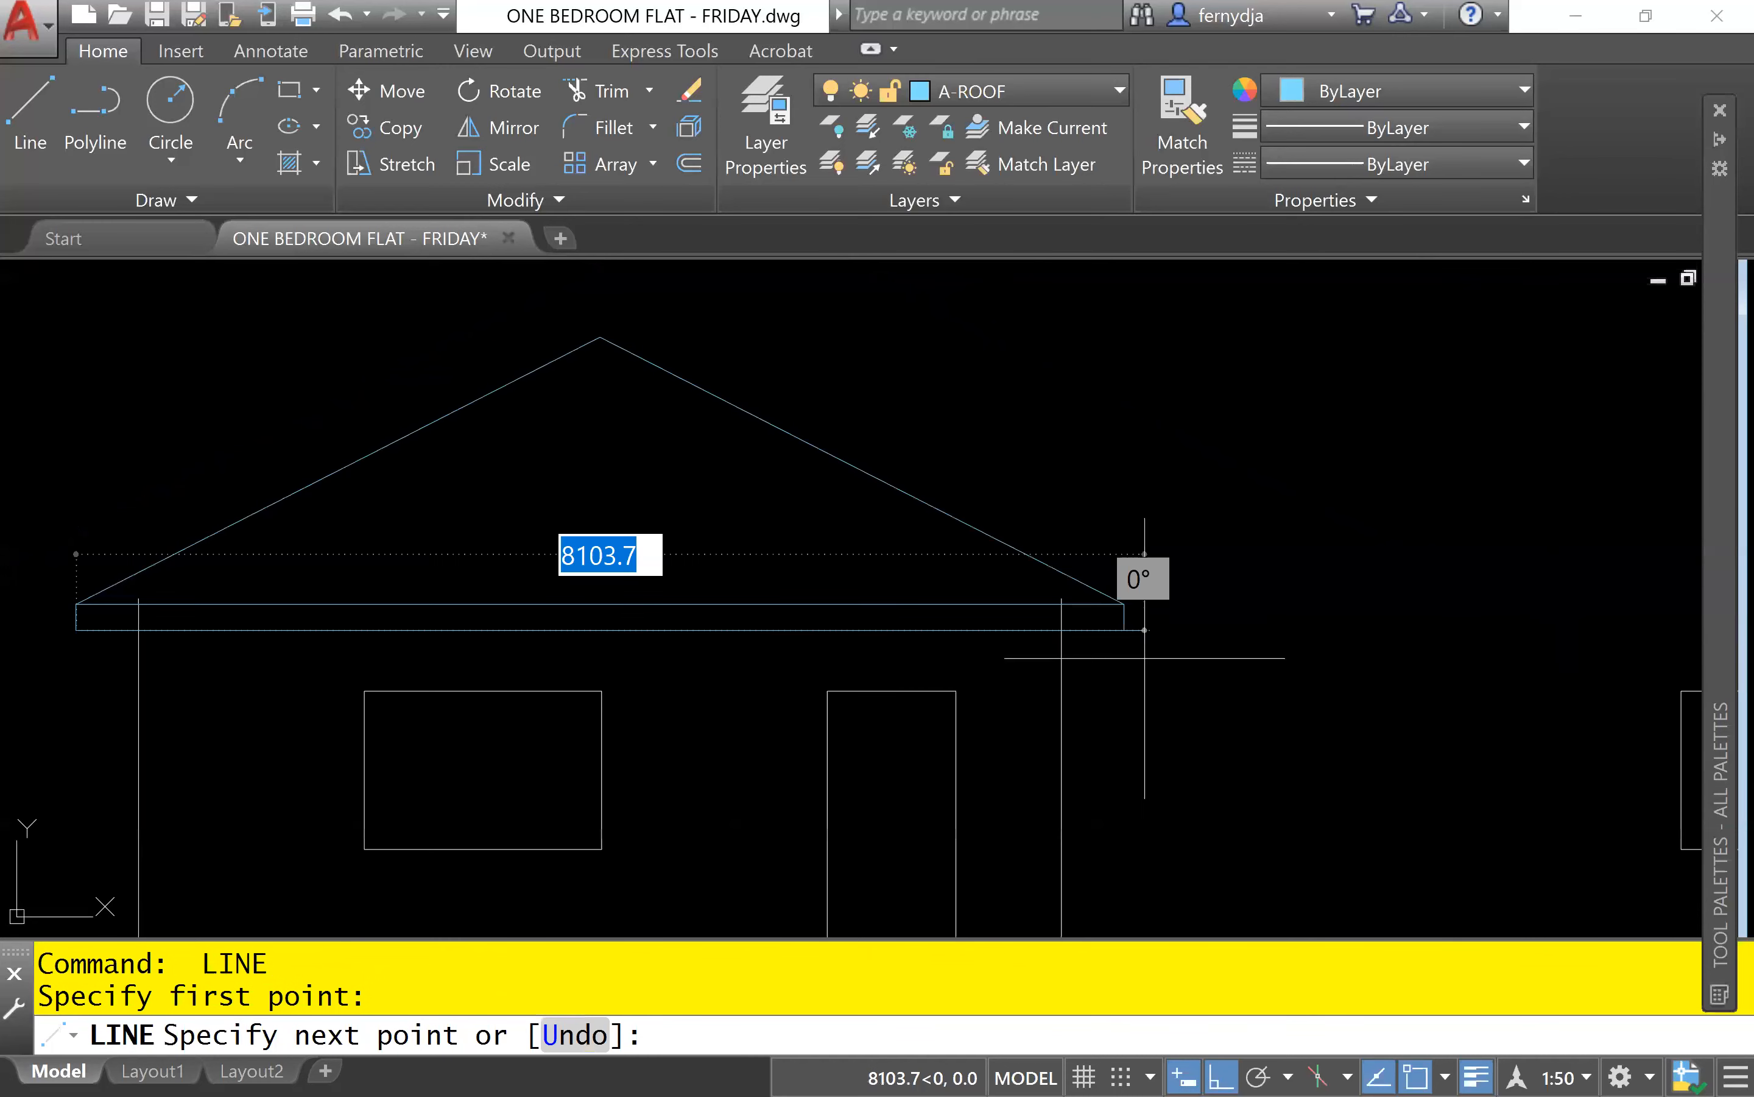
scroll(1145, 657, "up", 5)
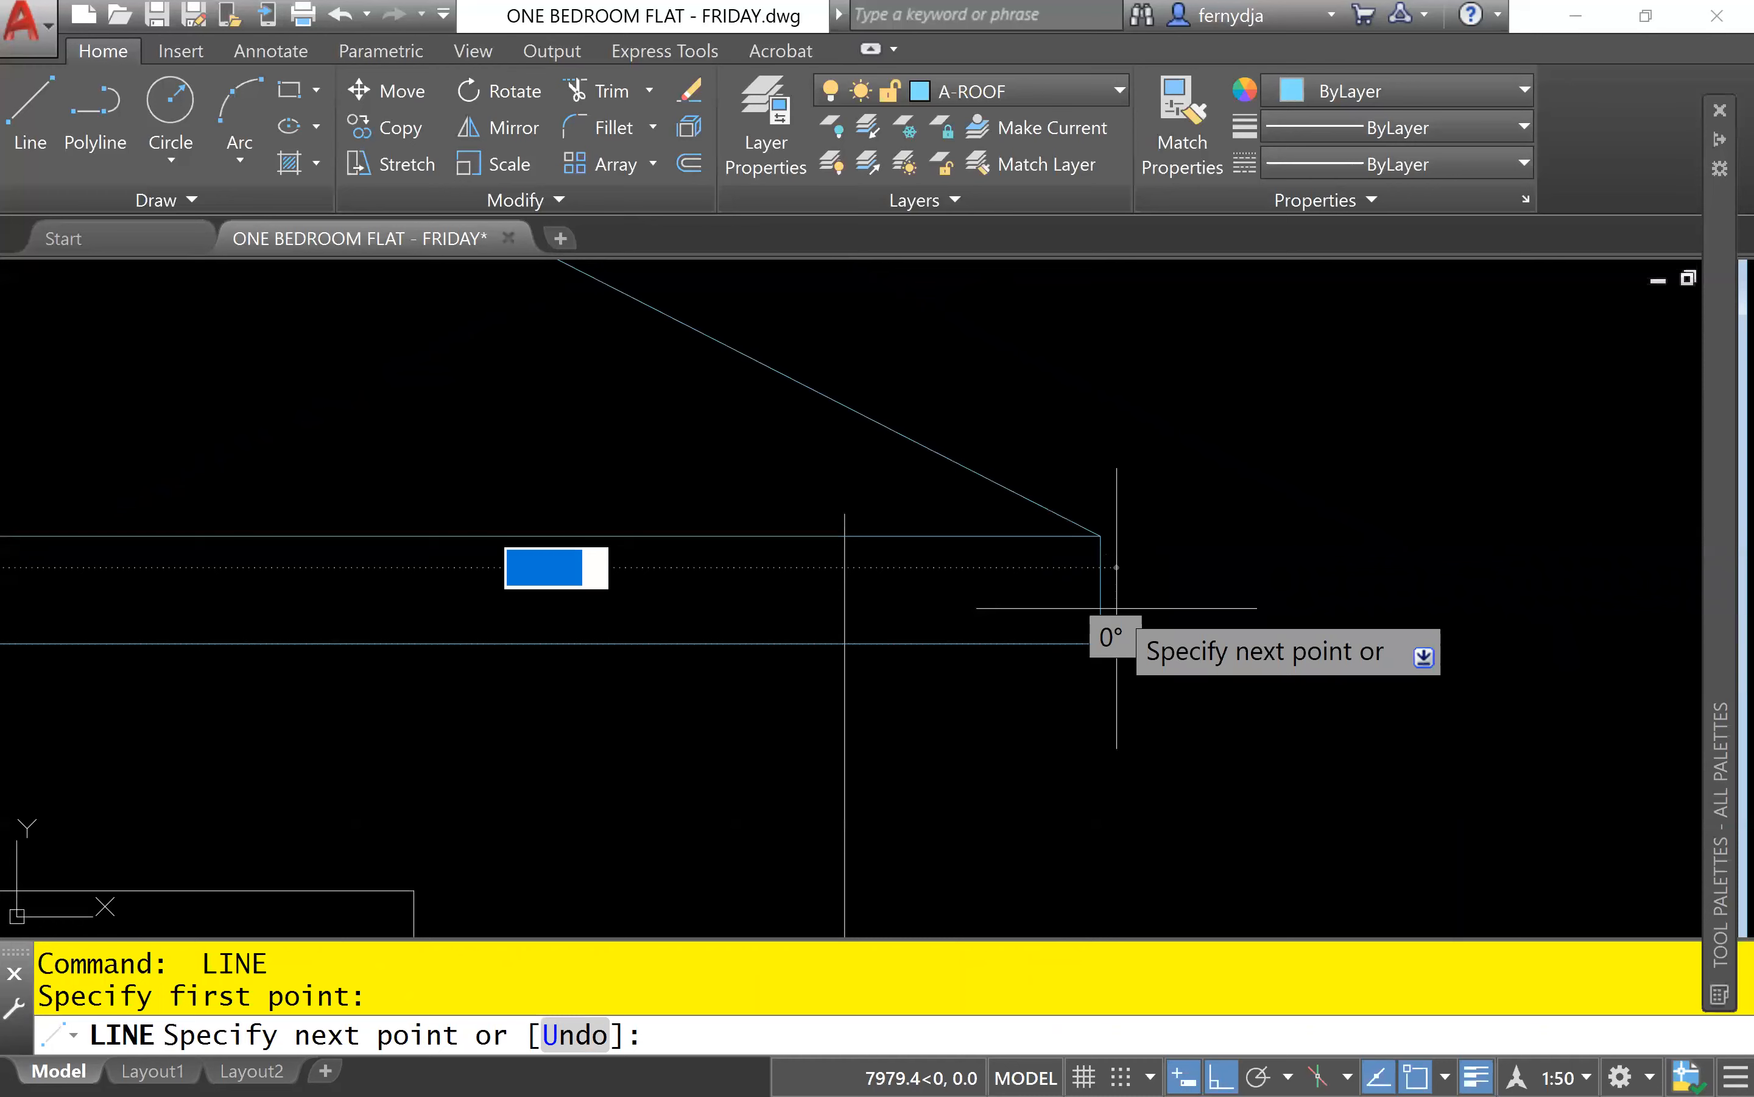
left_click(1101, 642)
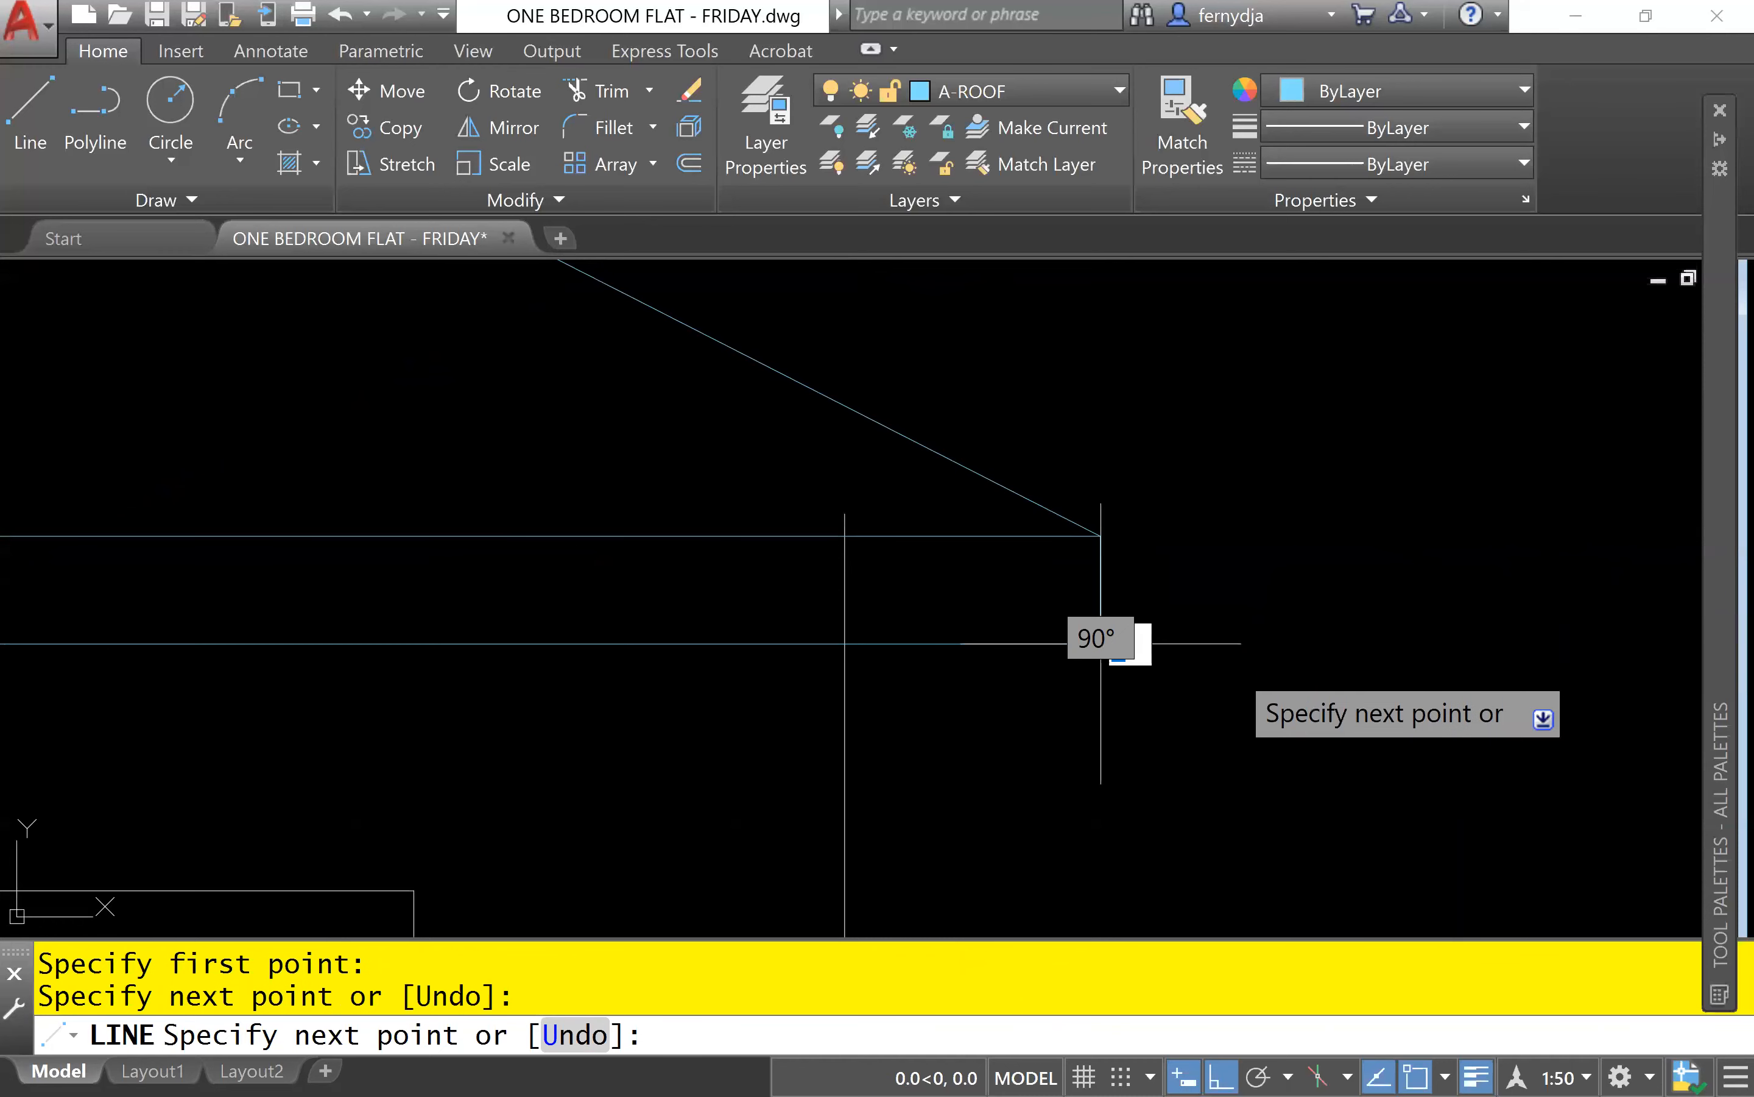
key("Escape")
Trim the part of the right wall line above the fascia, using the fascia's lower edge as the cutting edge.
scroll(1161, 737, "down", 2)
scroll(1077, 706, "up", 2)
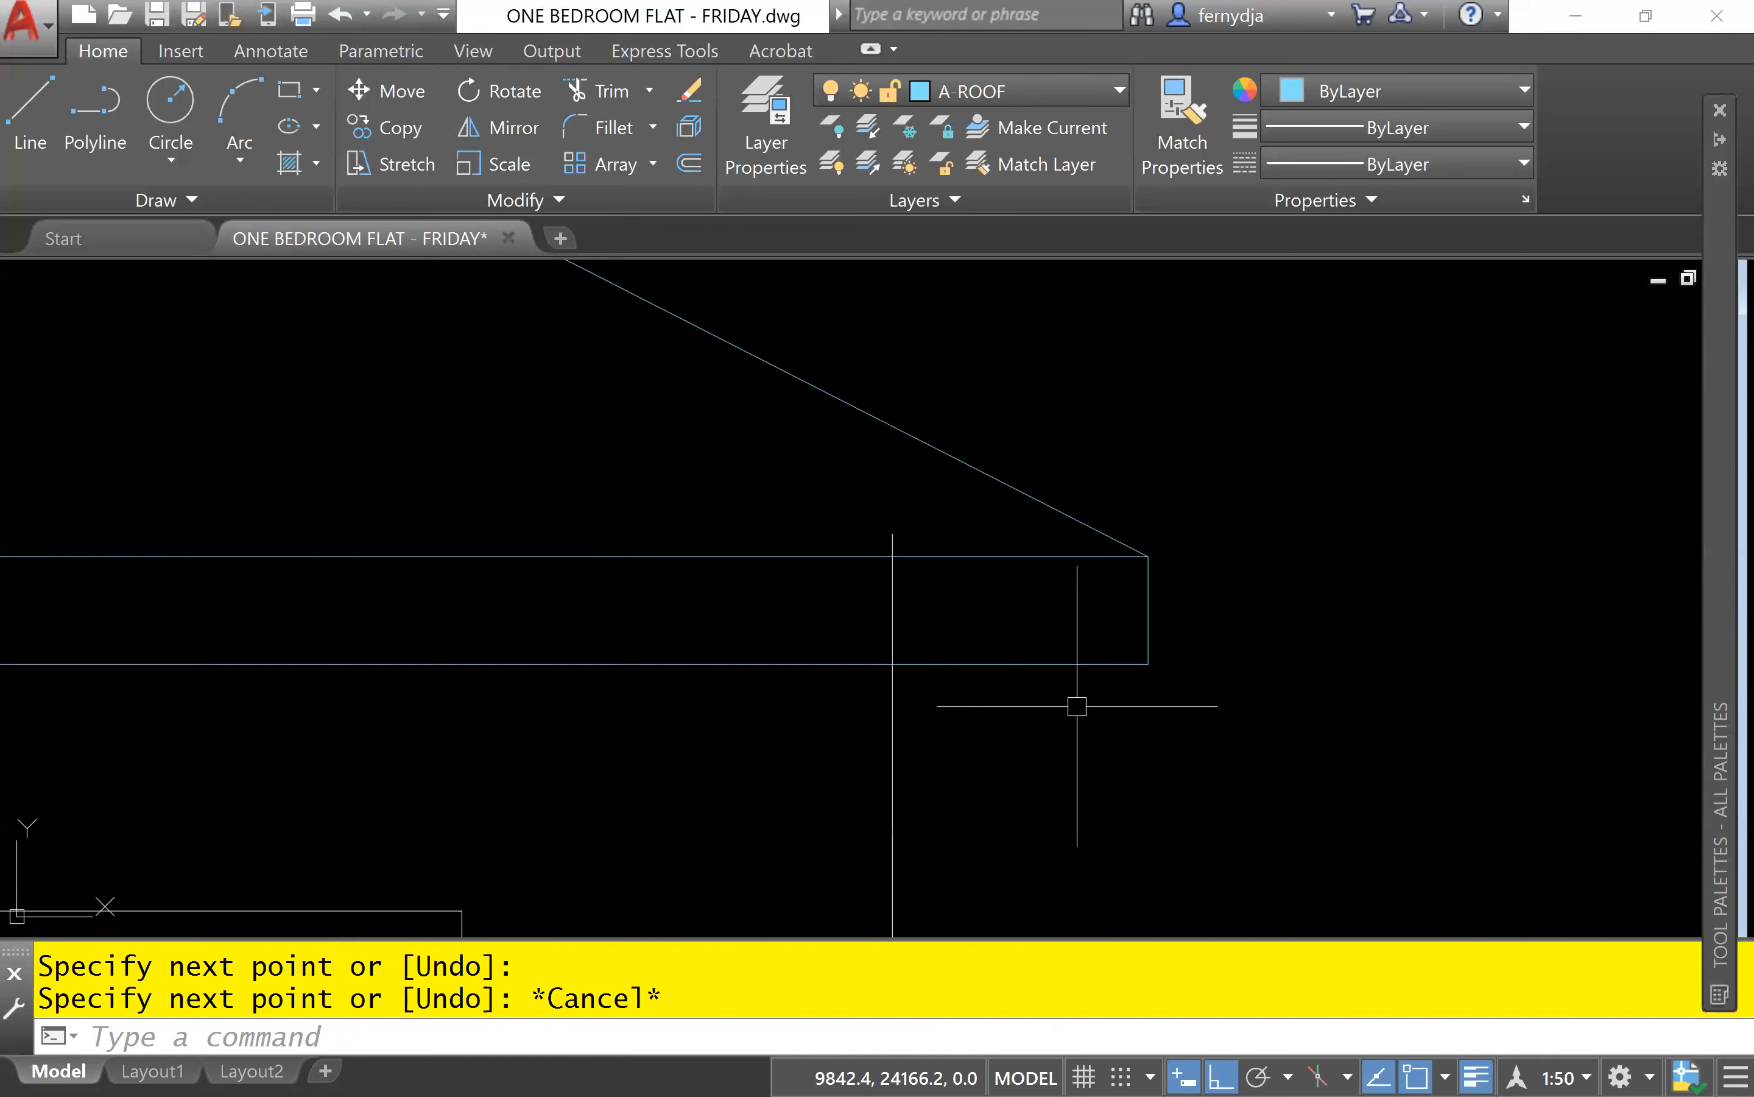
scroll(1077, 706, "up", 2)
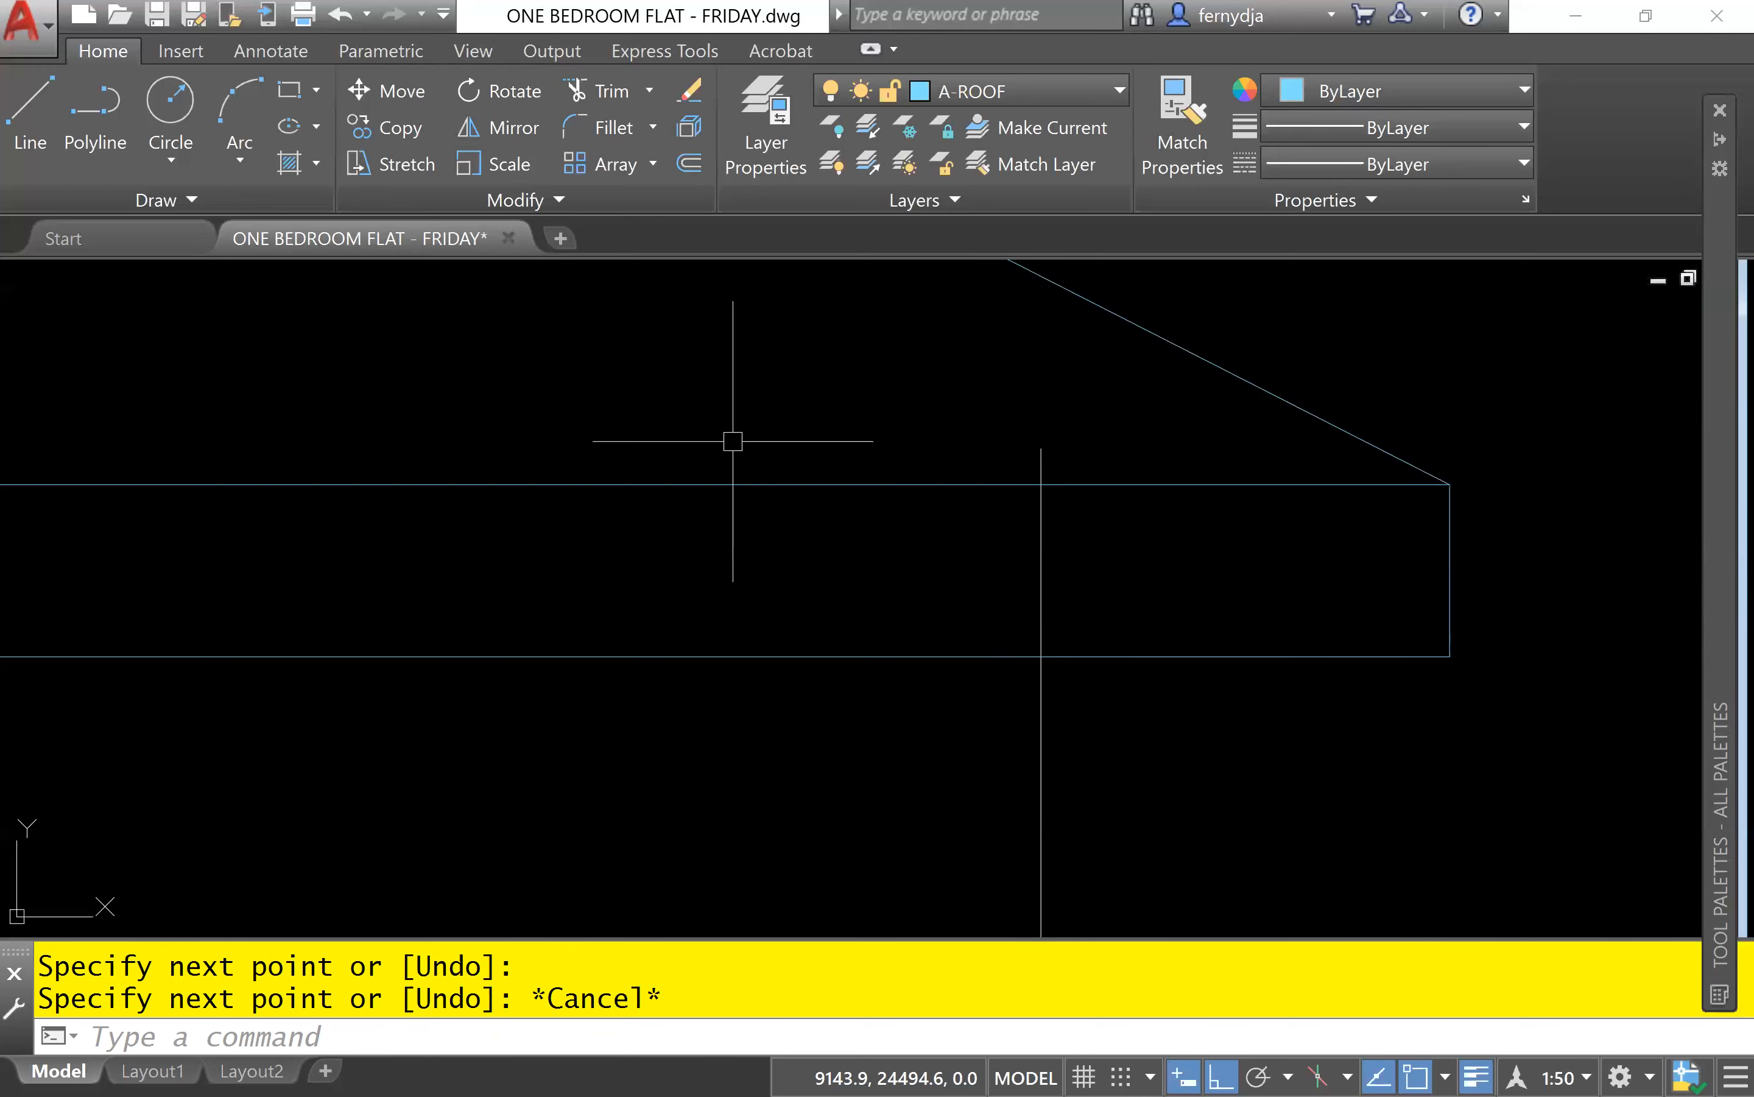
left_click(882, 650)
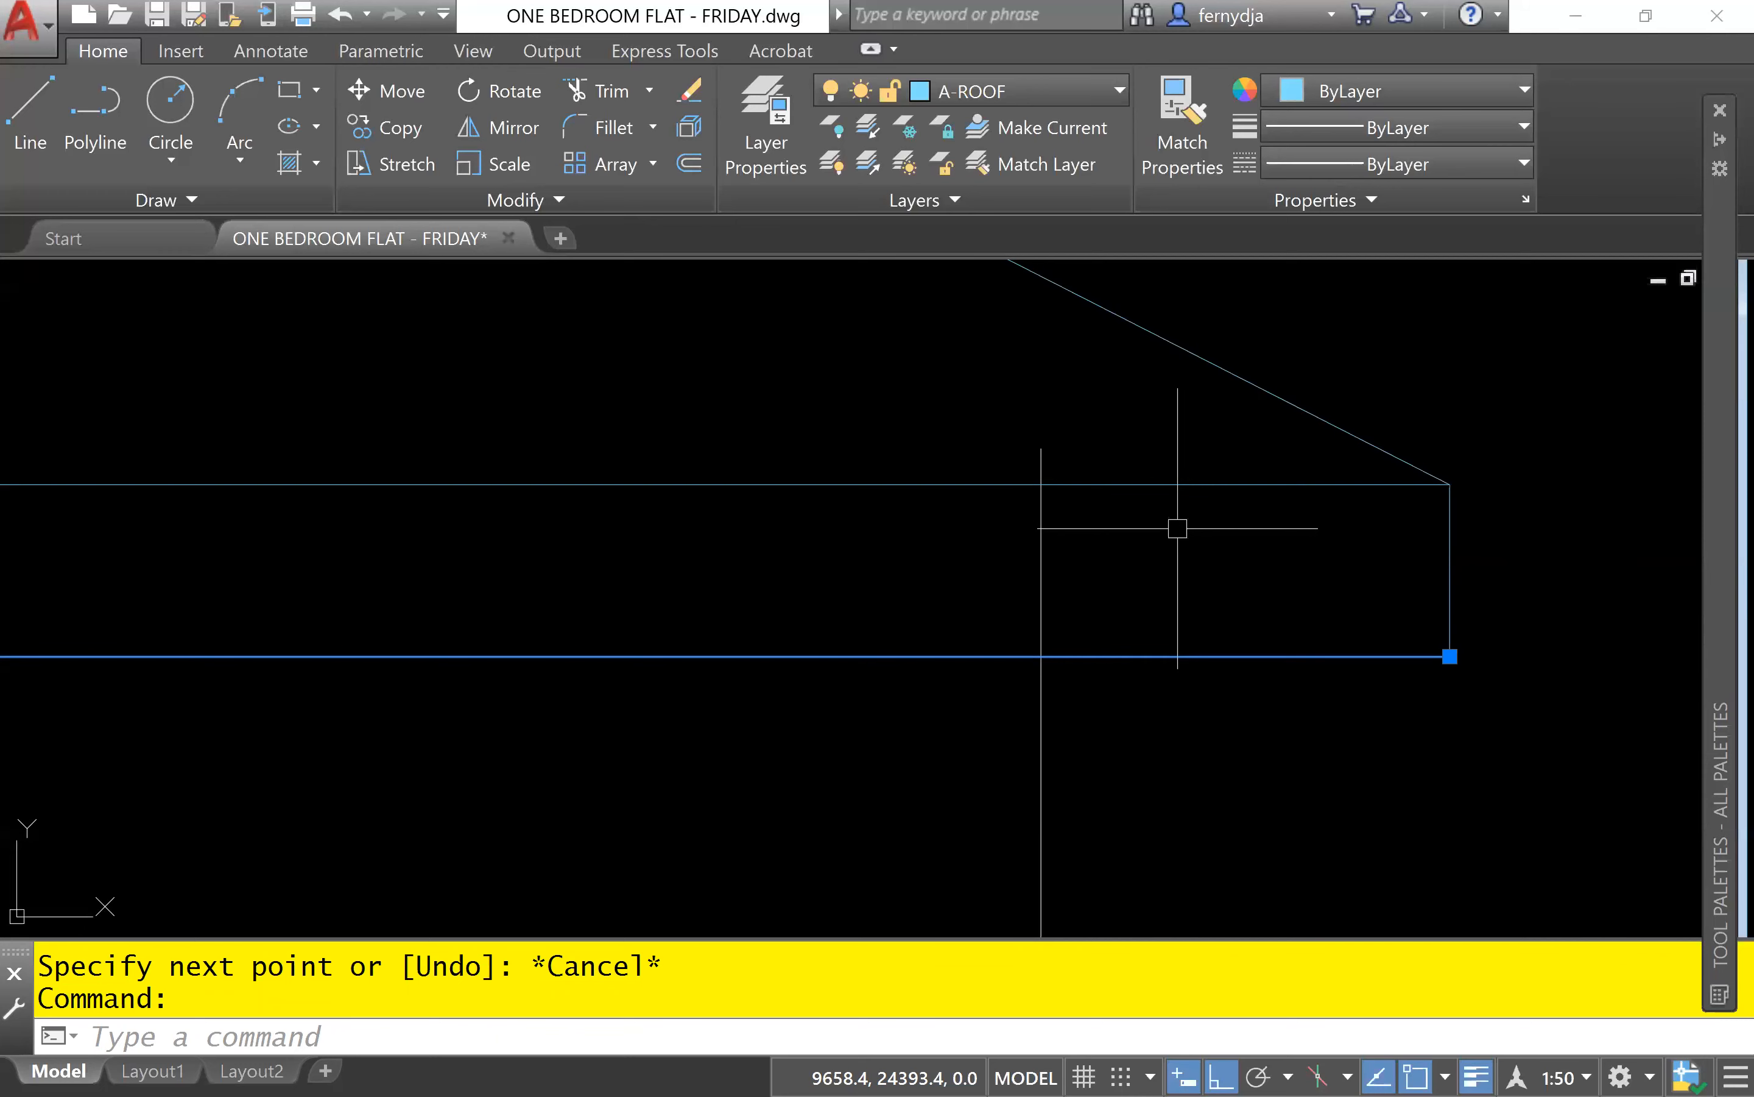
type("tr")
key("Return")
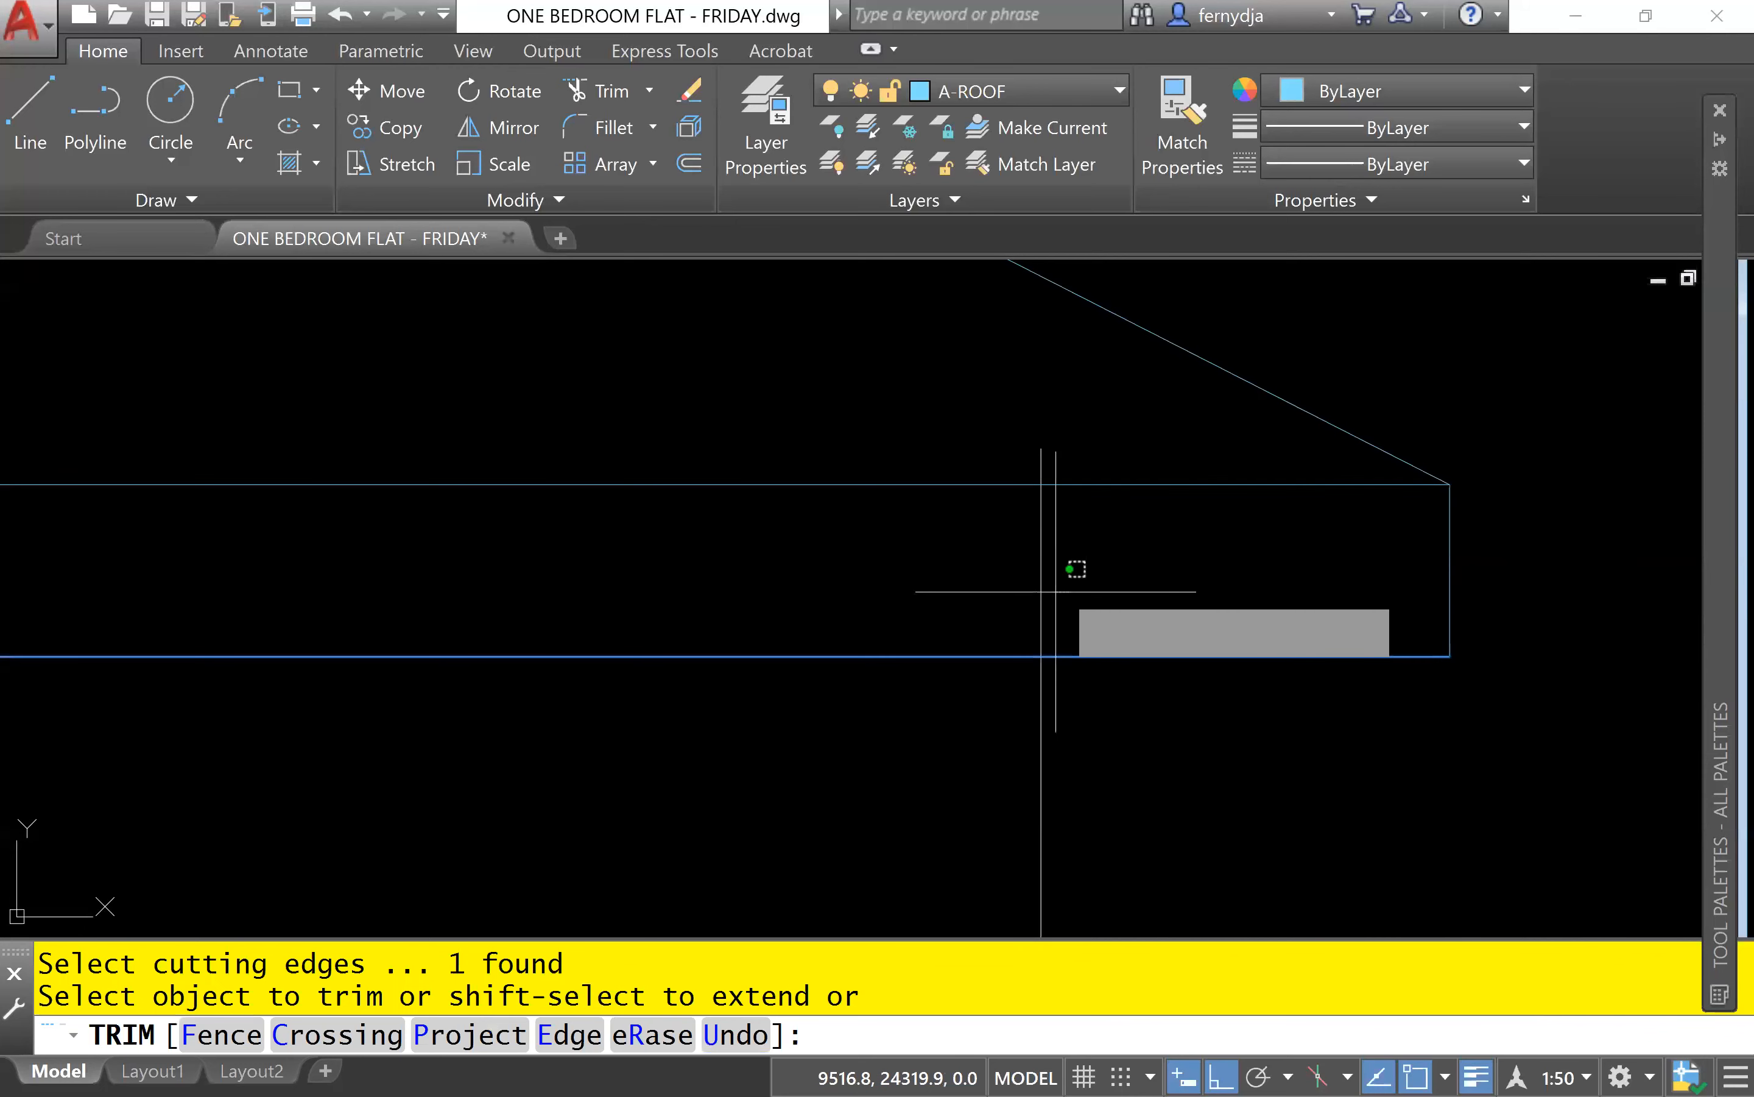
left_click_drag(1056, 591, 940, 571)
Trim the part of the left wall line that extends above the fascia's lower edge.
scroll(899, 578, "down", 8)
middle_click_drag(770, 622, 1380, 566)
scroll(675, 533, "up", 6)
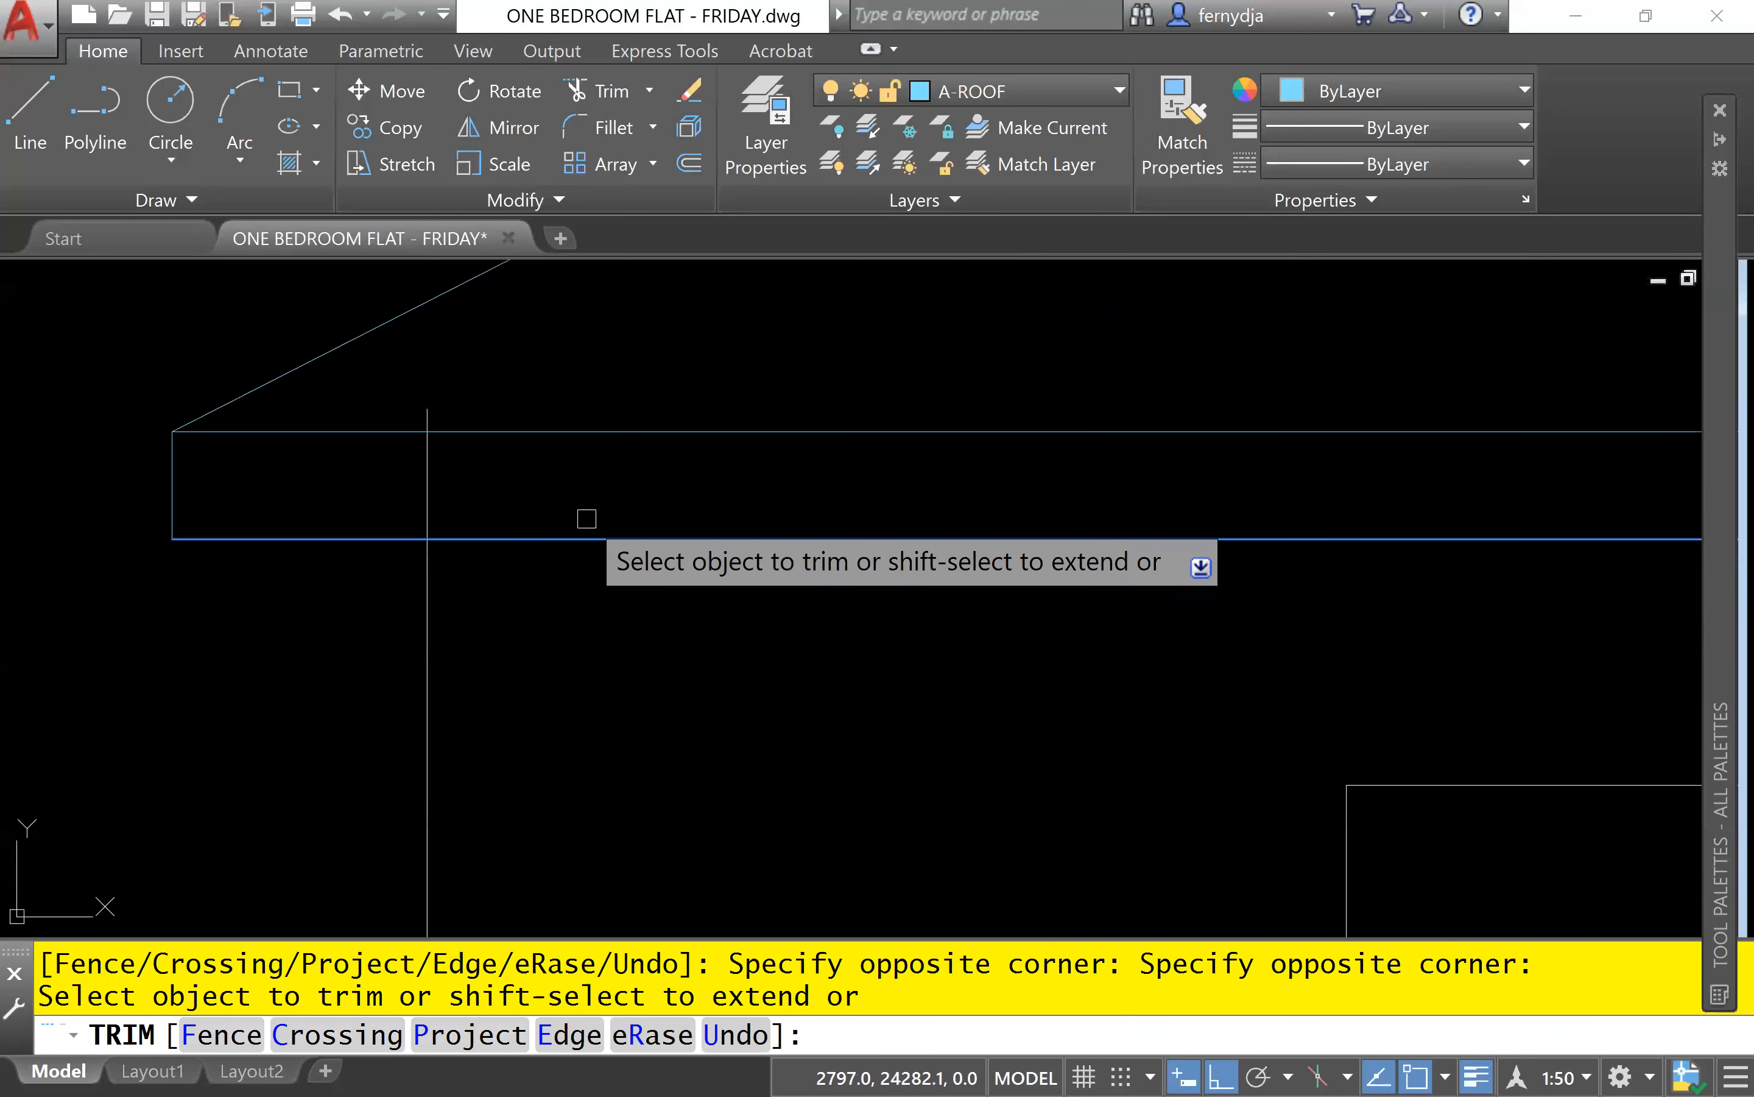
left_click(510, 501)
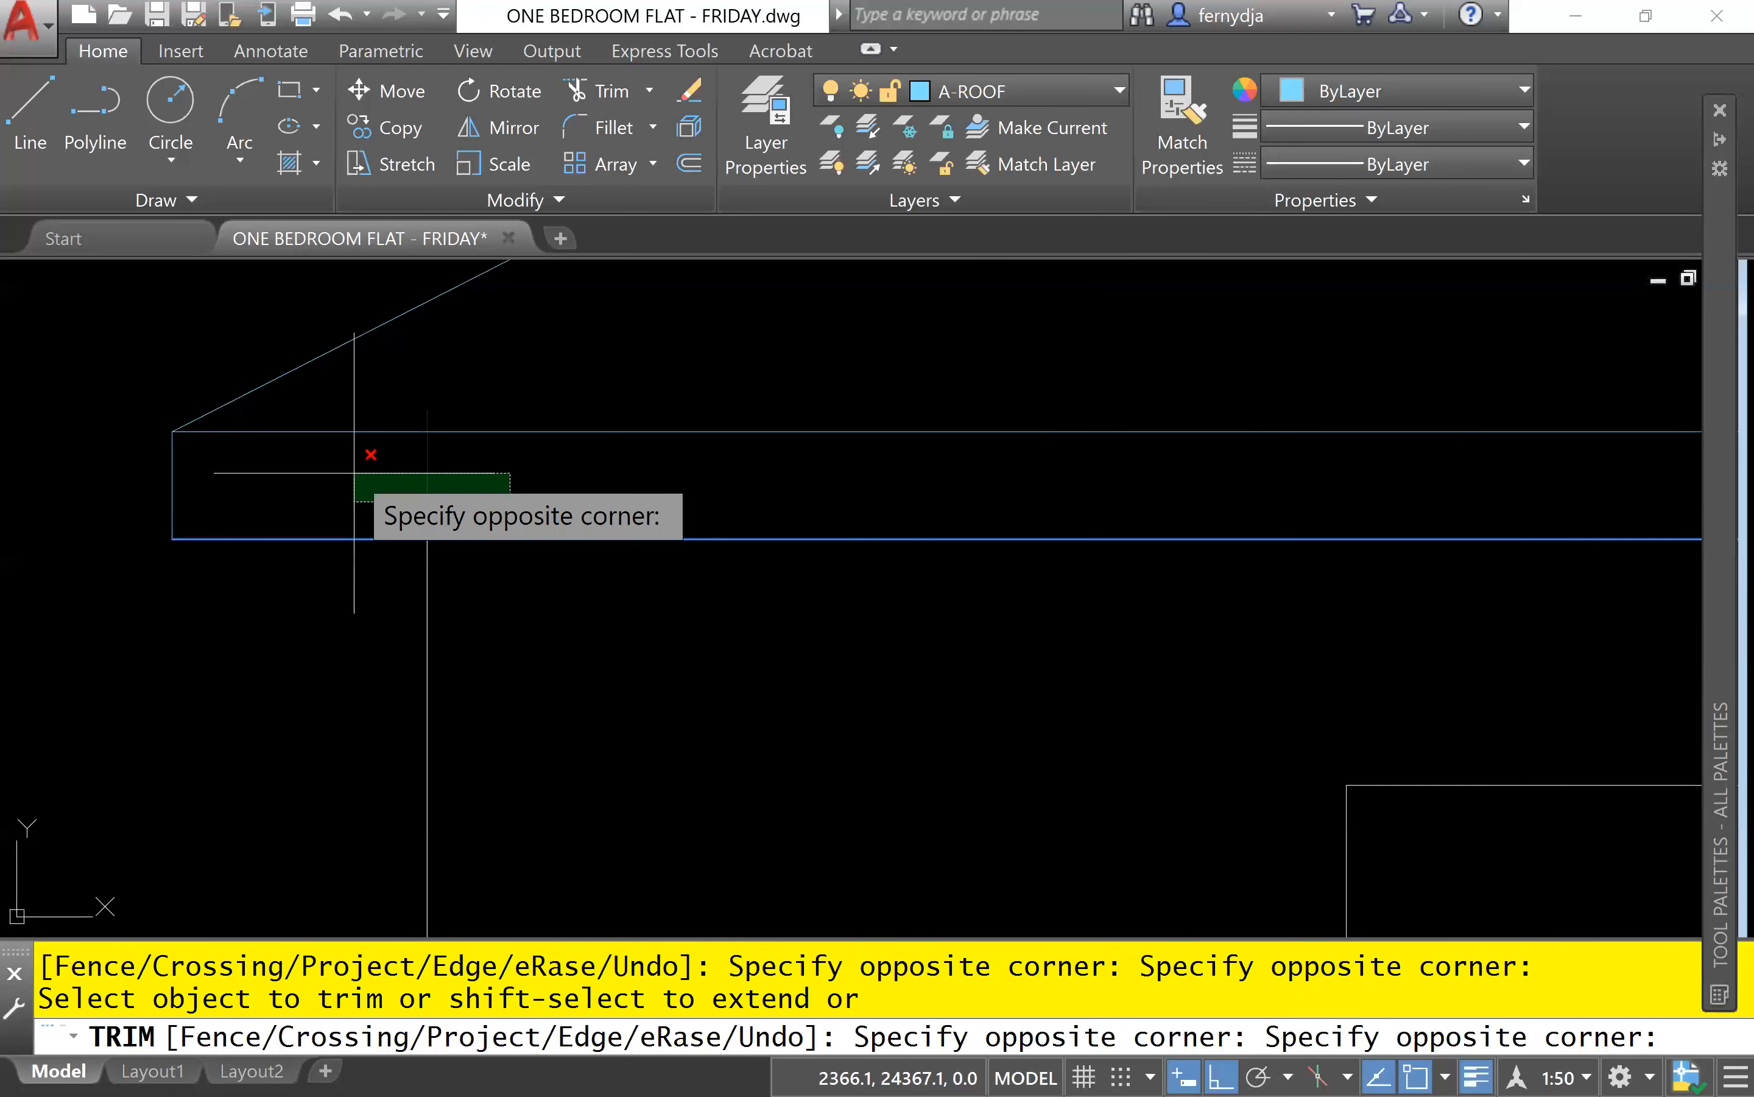
left_click(354, 473)
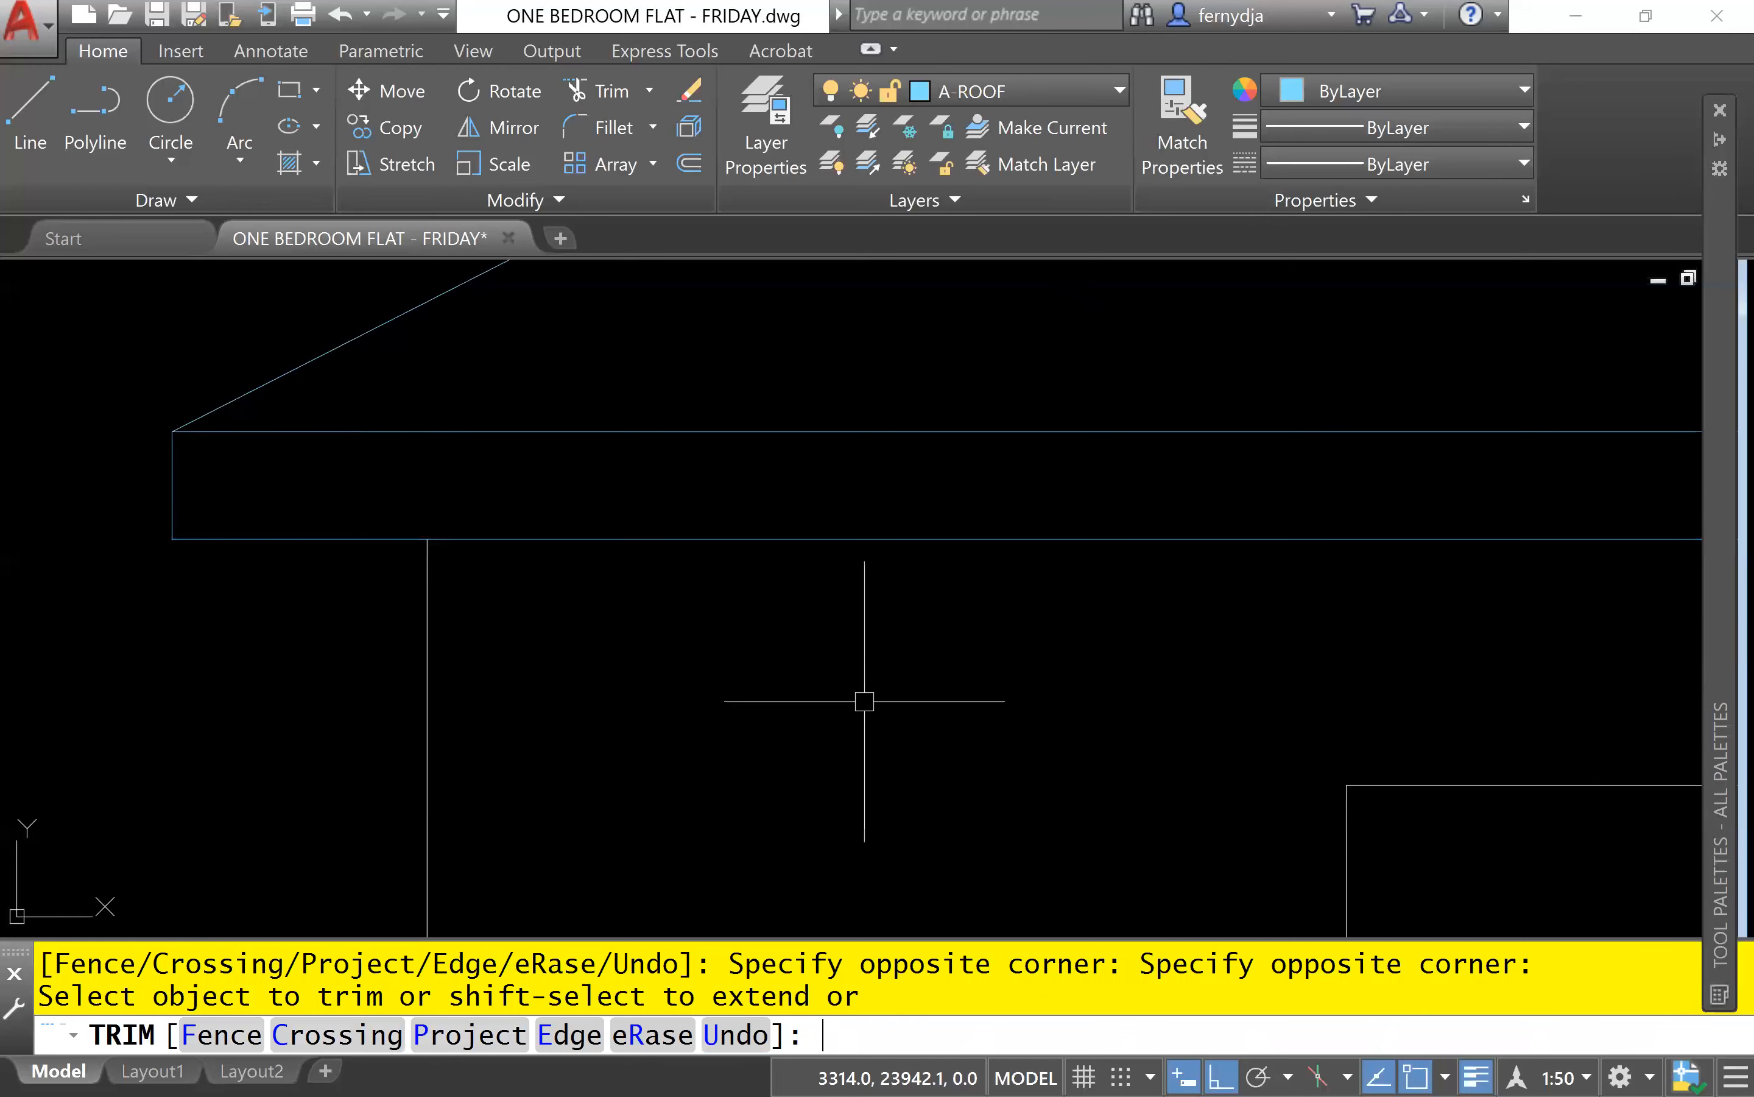
scroll(864, 701, "down", 4)
key("Return")
Copy the front roof's right slope, fascia end and both fascia lines from the top of its right wall line to the bedroom wing's far right wall line.
scroll(244, 773, "down", 4)
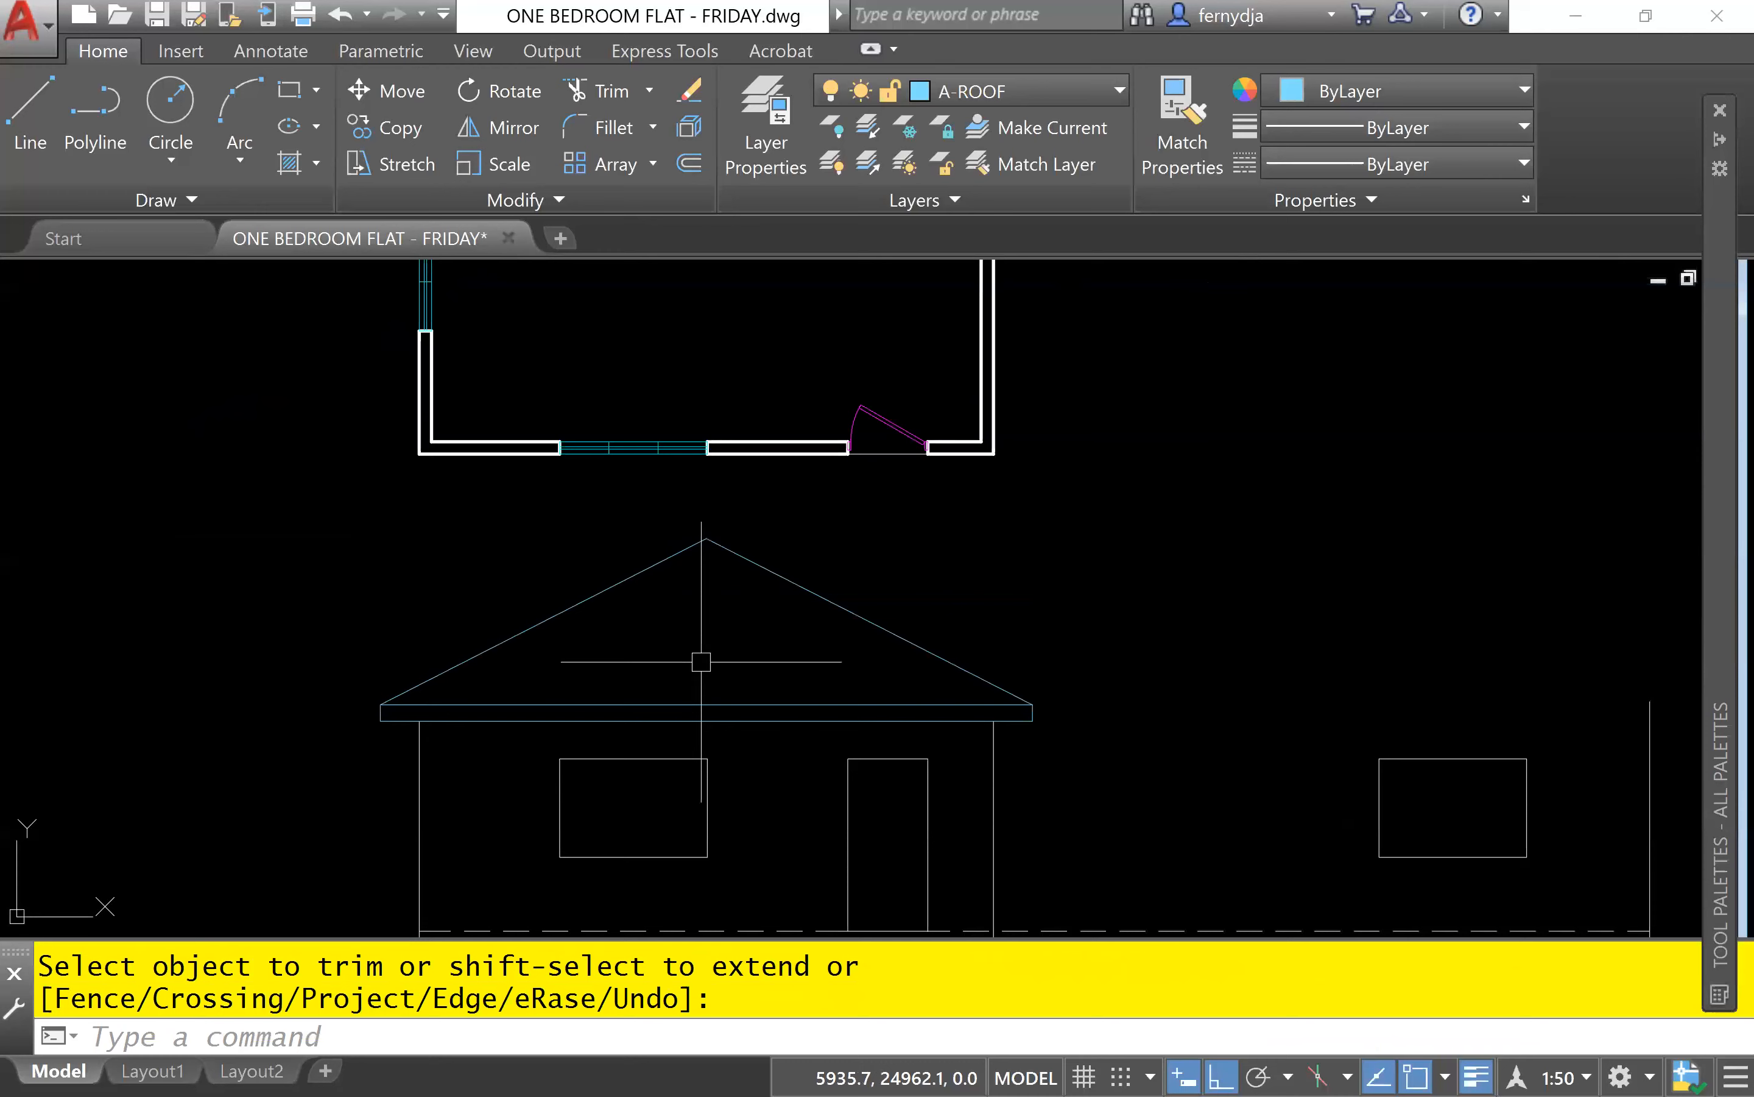
scroll(819, 532, "down", 2)
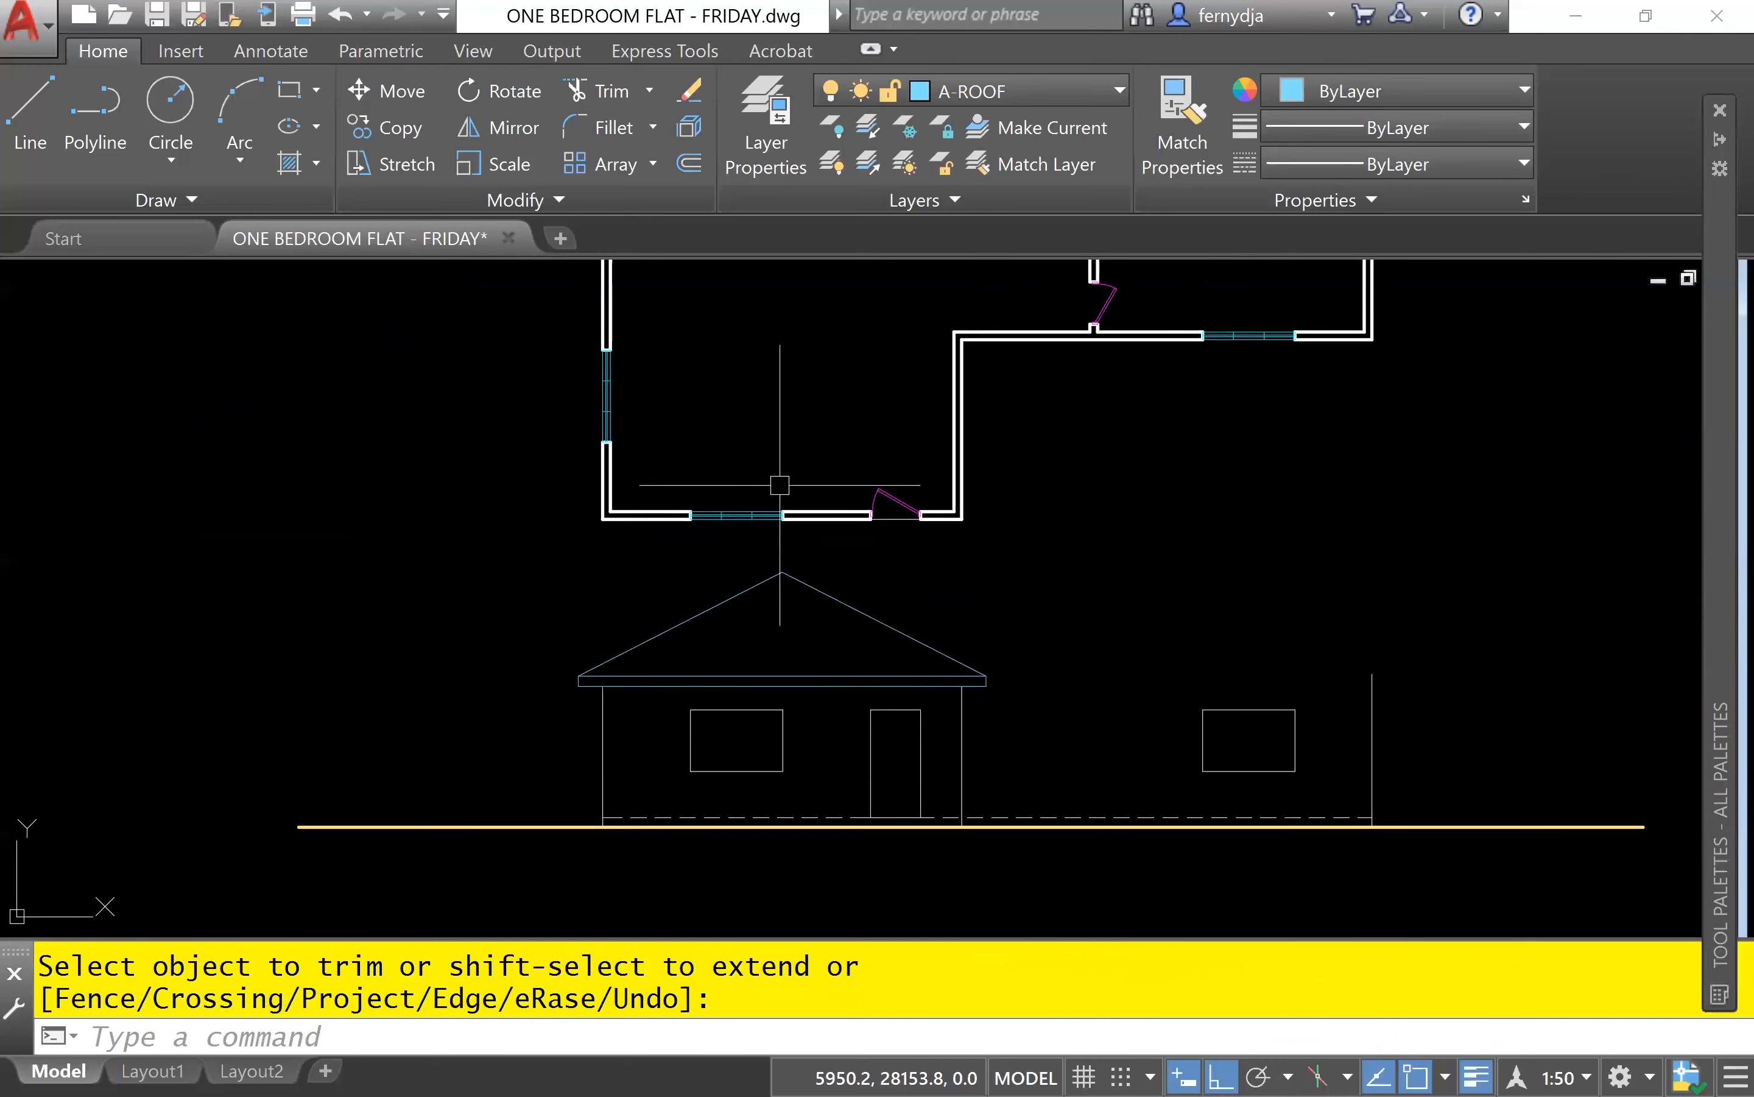
middle_click_drag(779, 485, 538, 507)
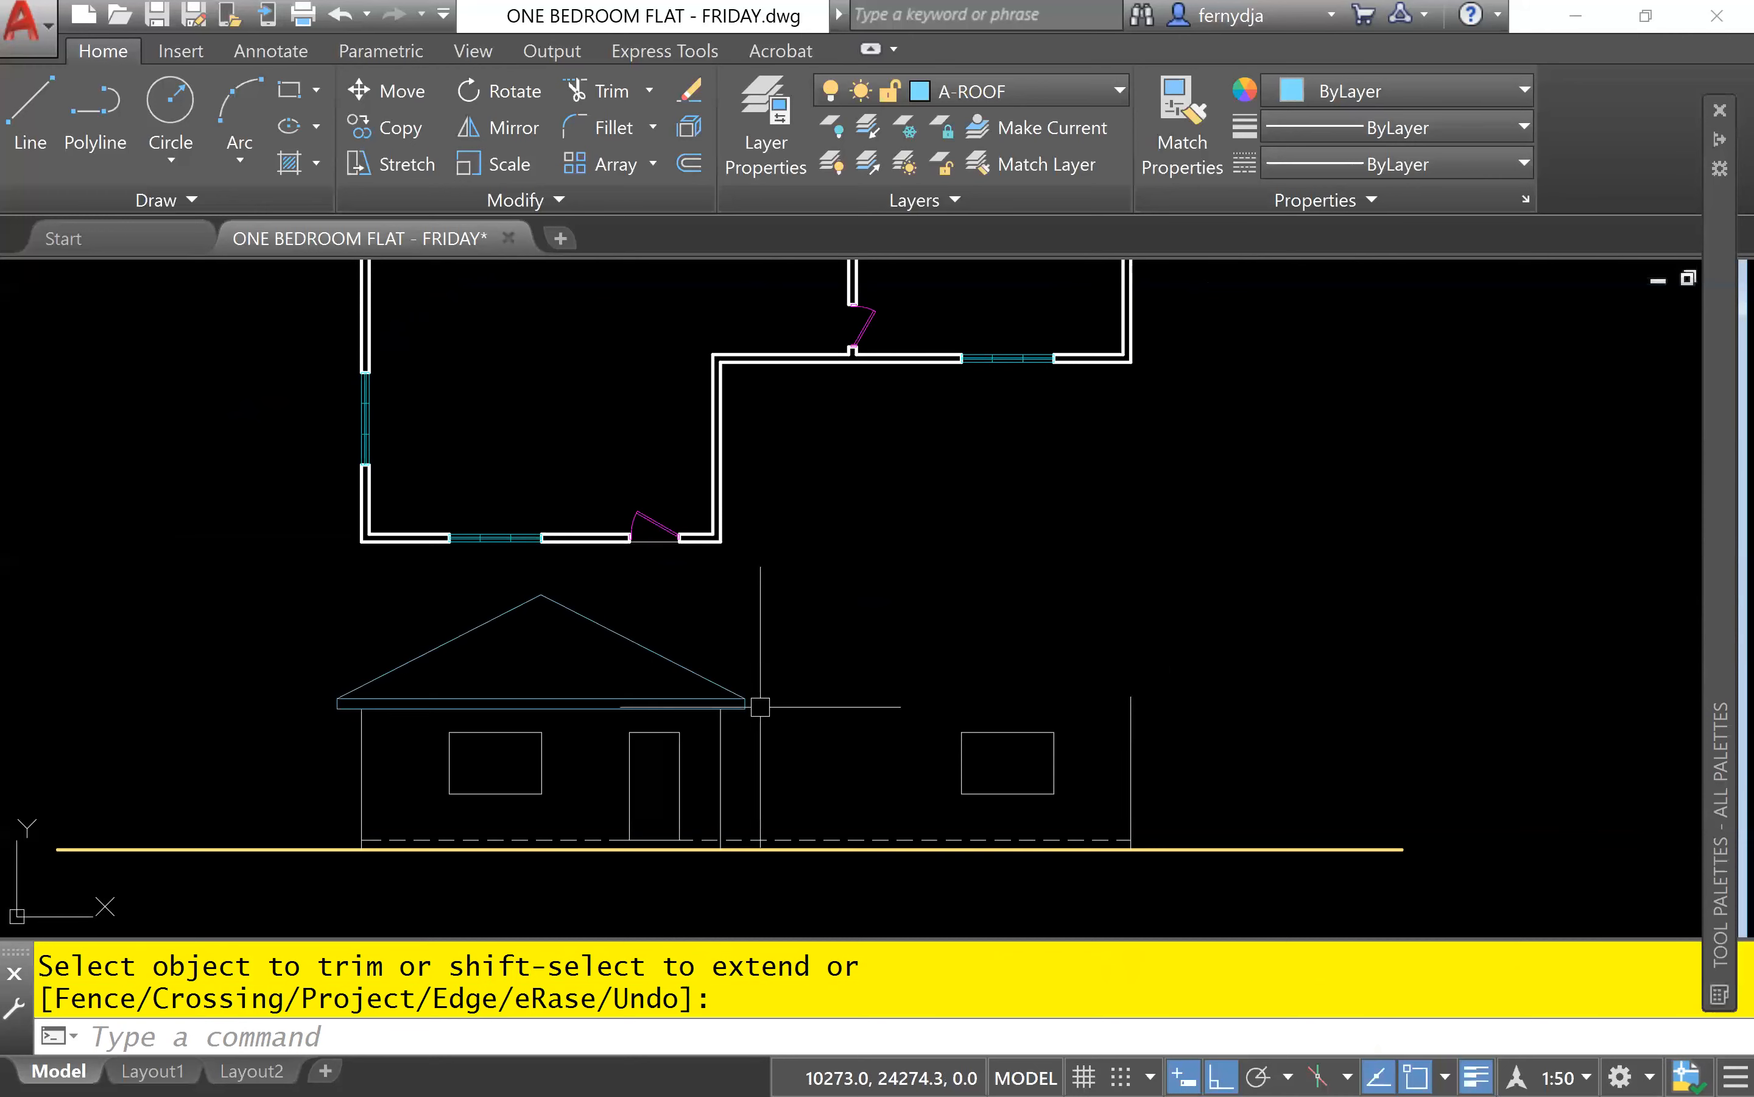
scroll(760, 705, "up", 8)
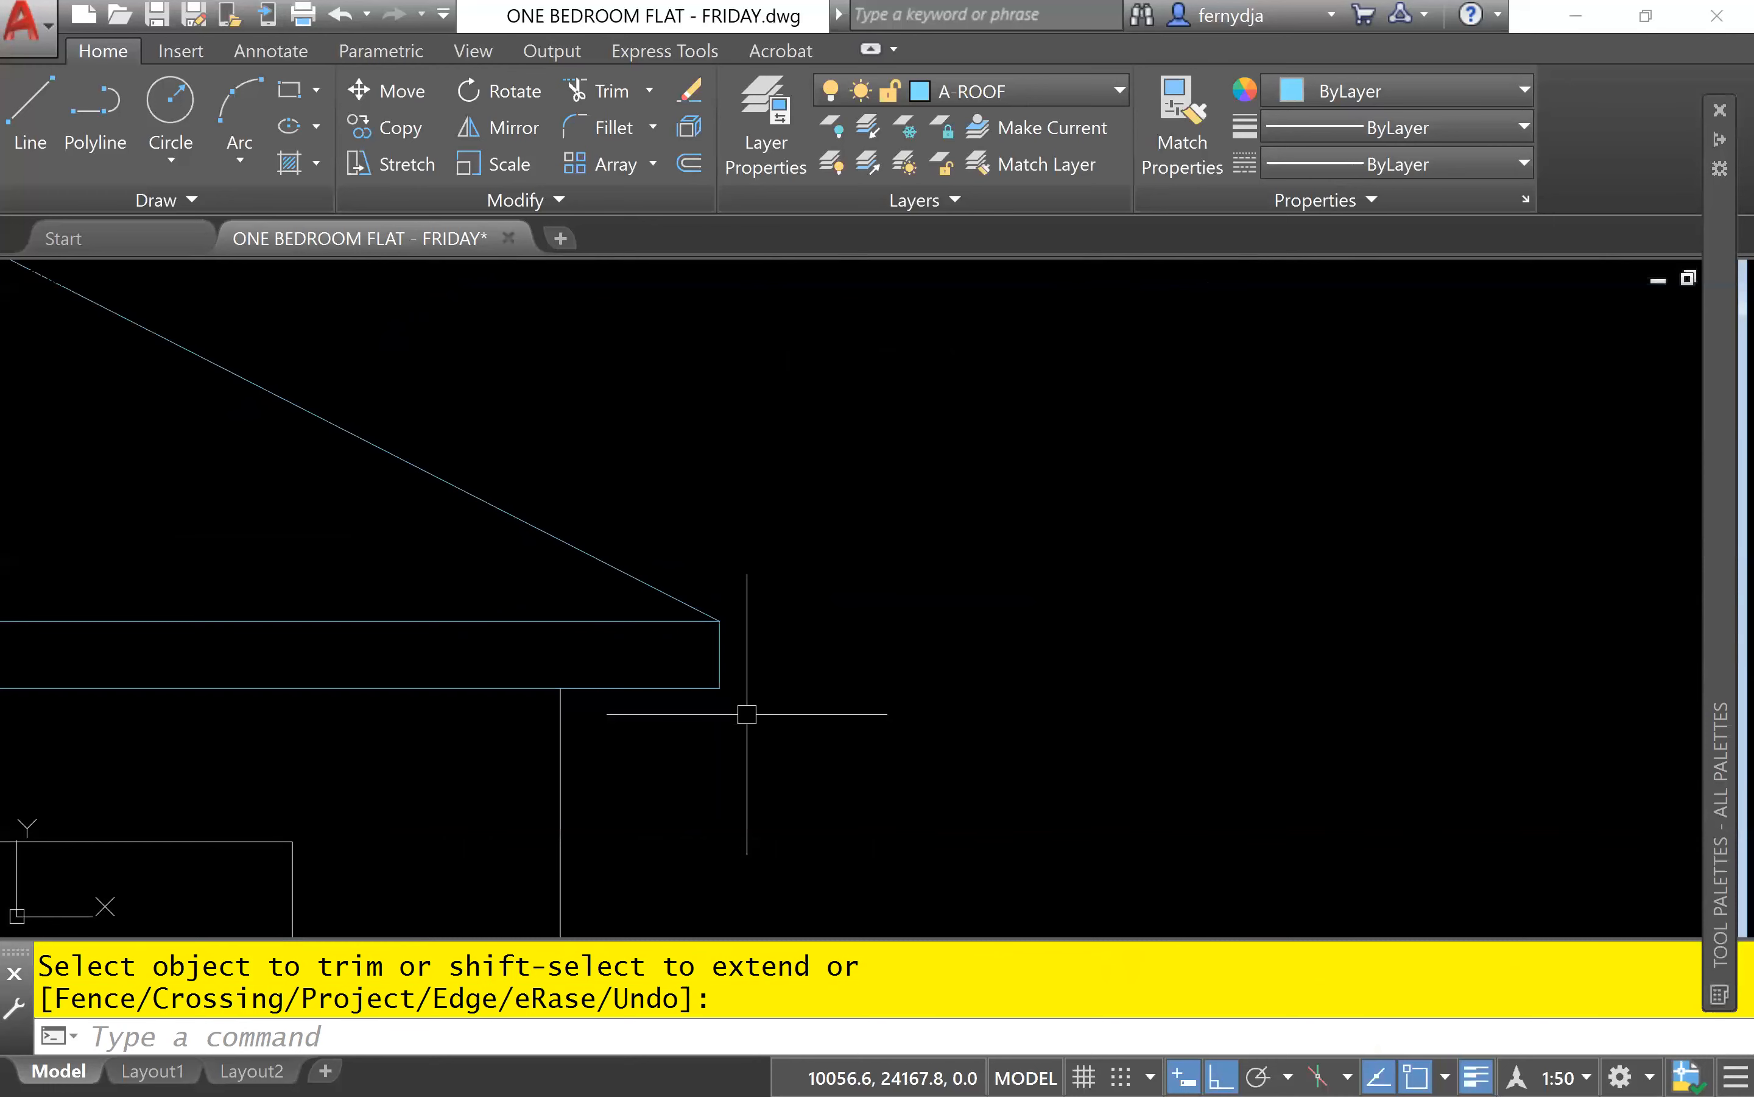
left_click(782, 757)
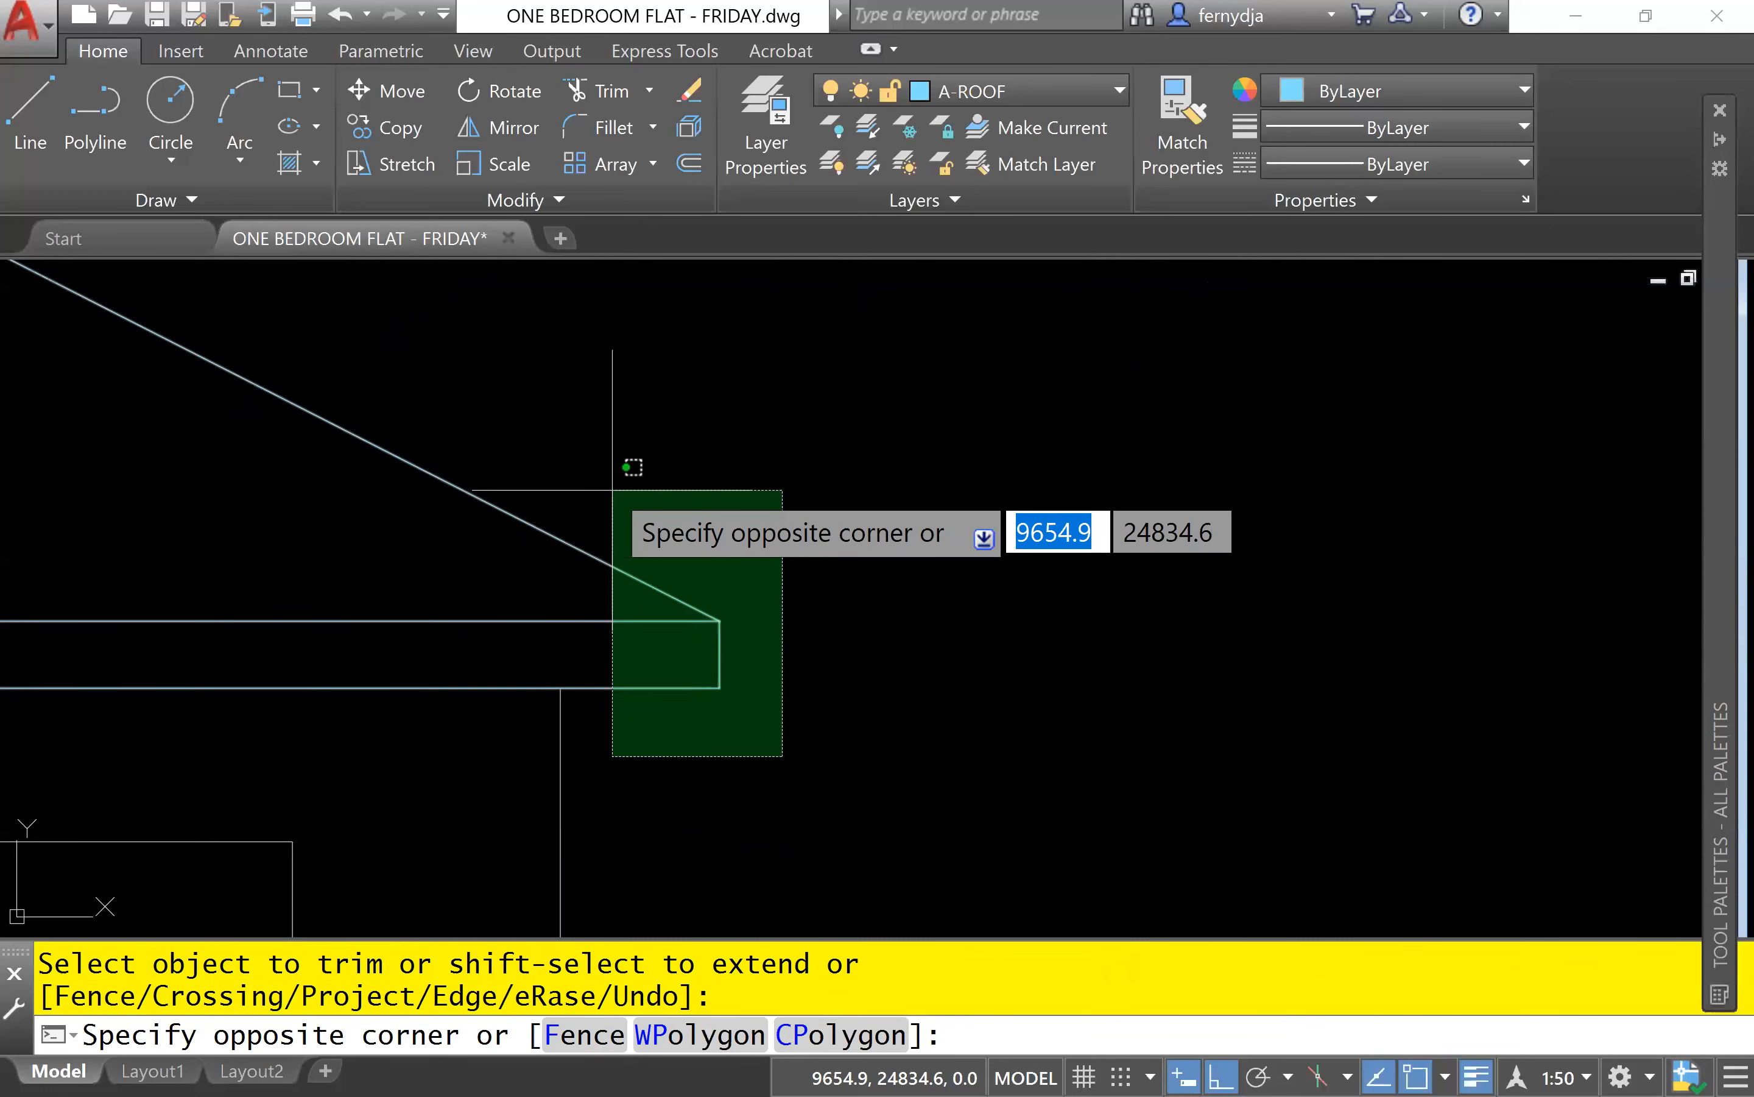
left_click(613, 490)
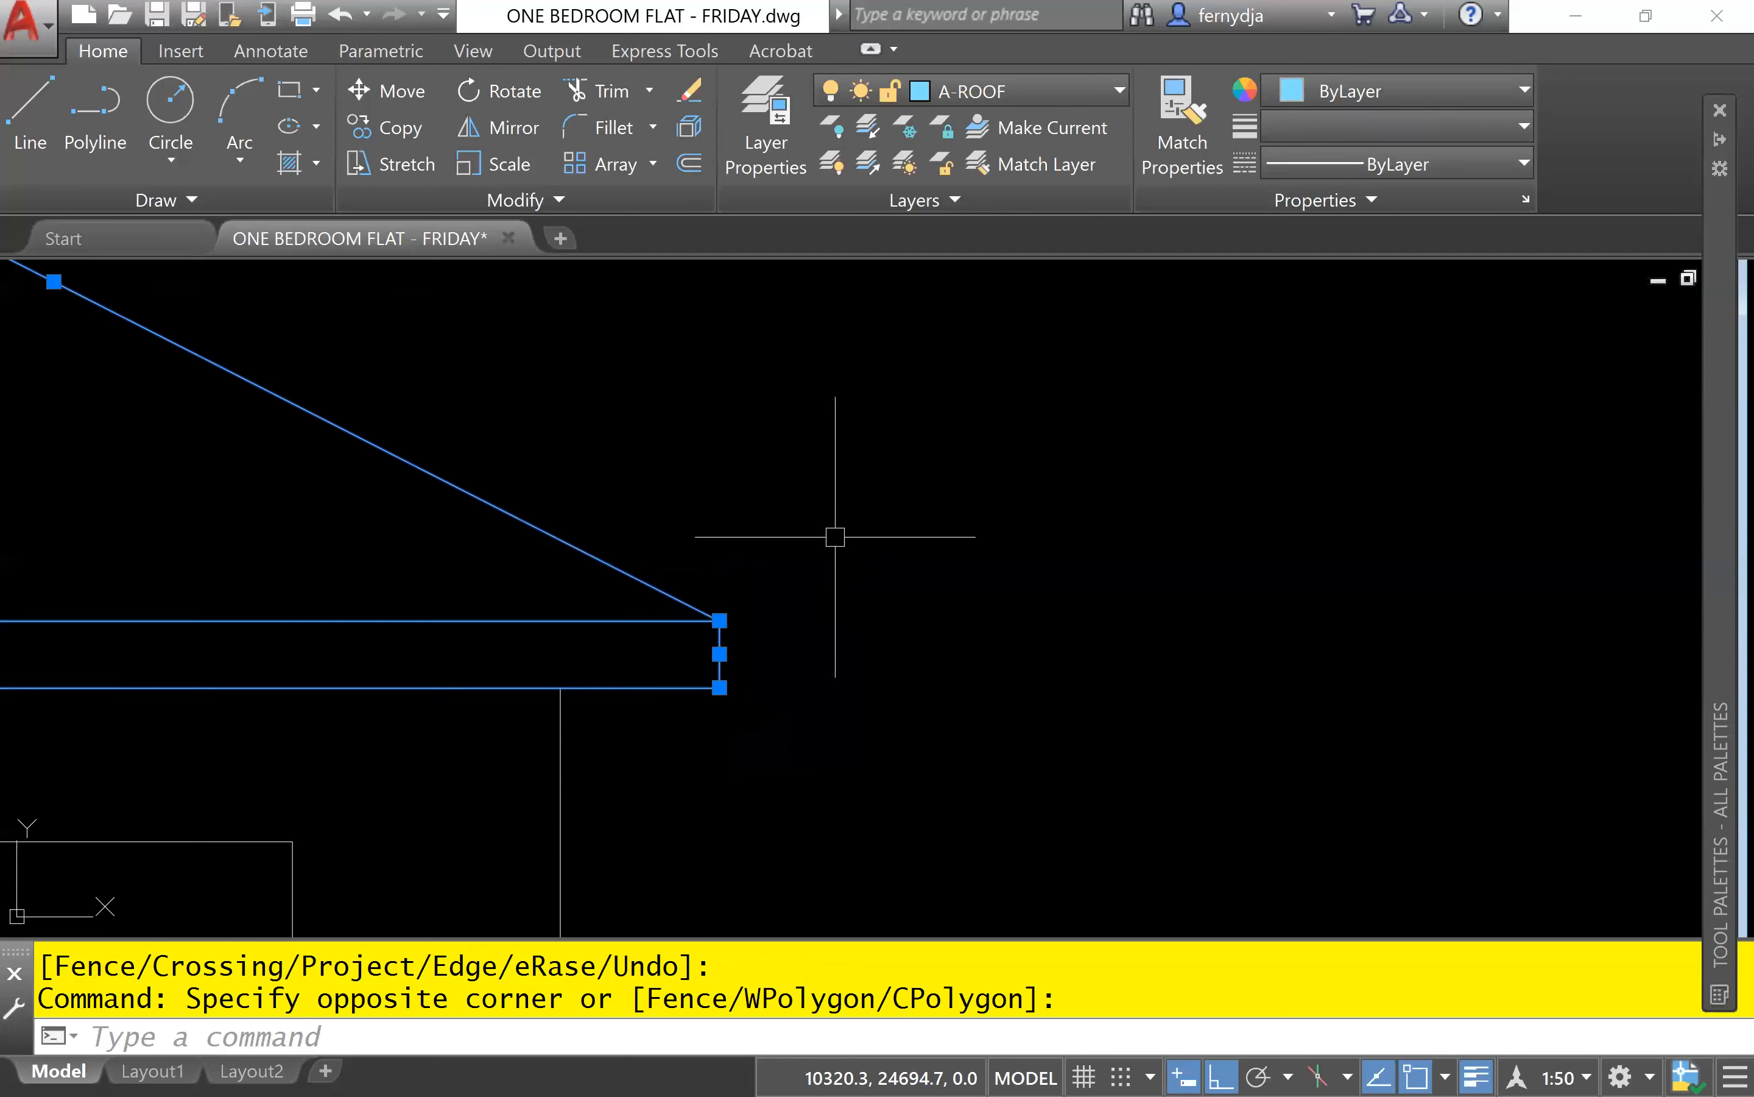
type("co")
key("Return")
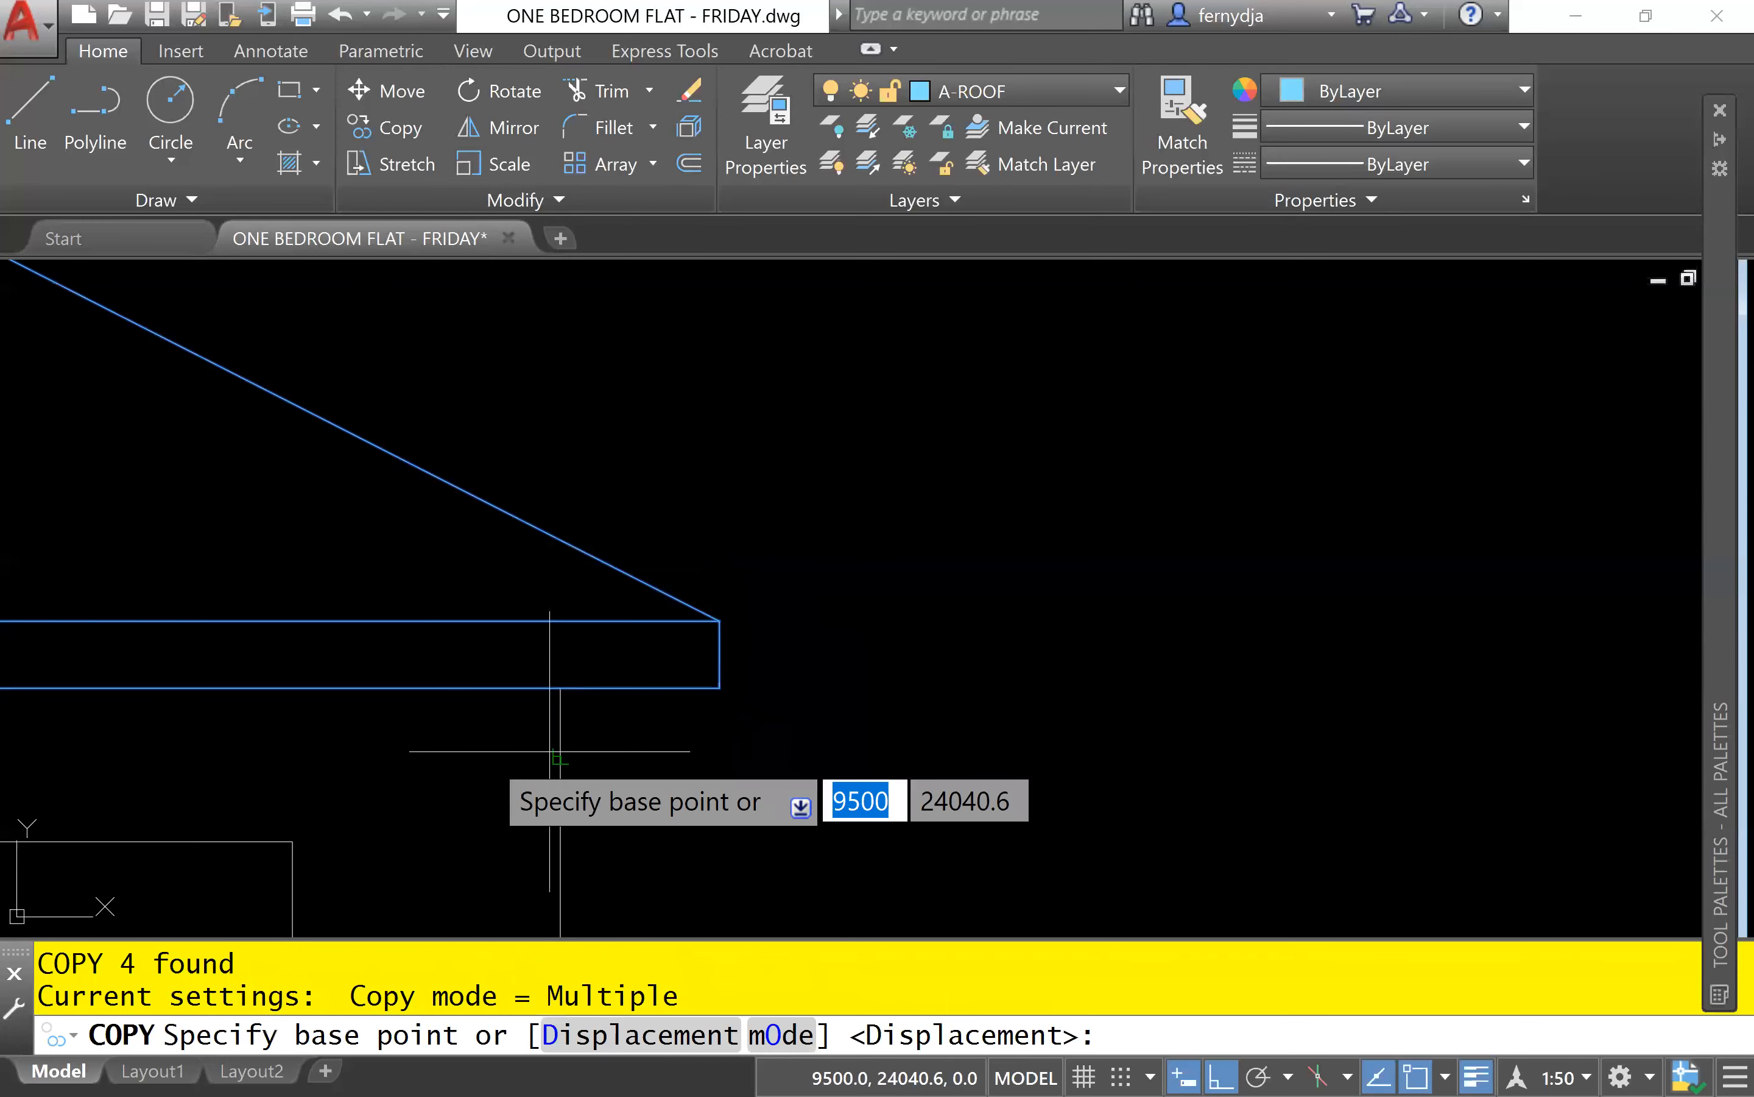
left_click(560, 688)
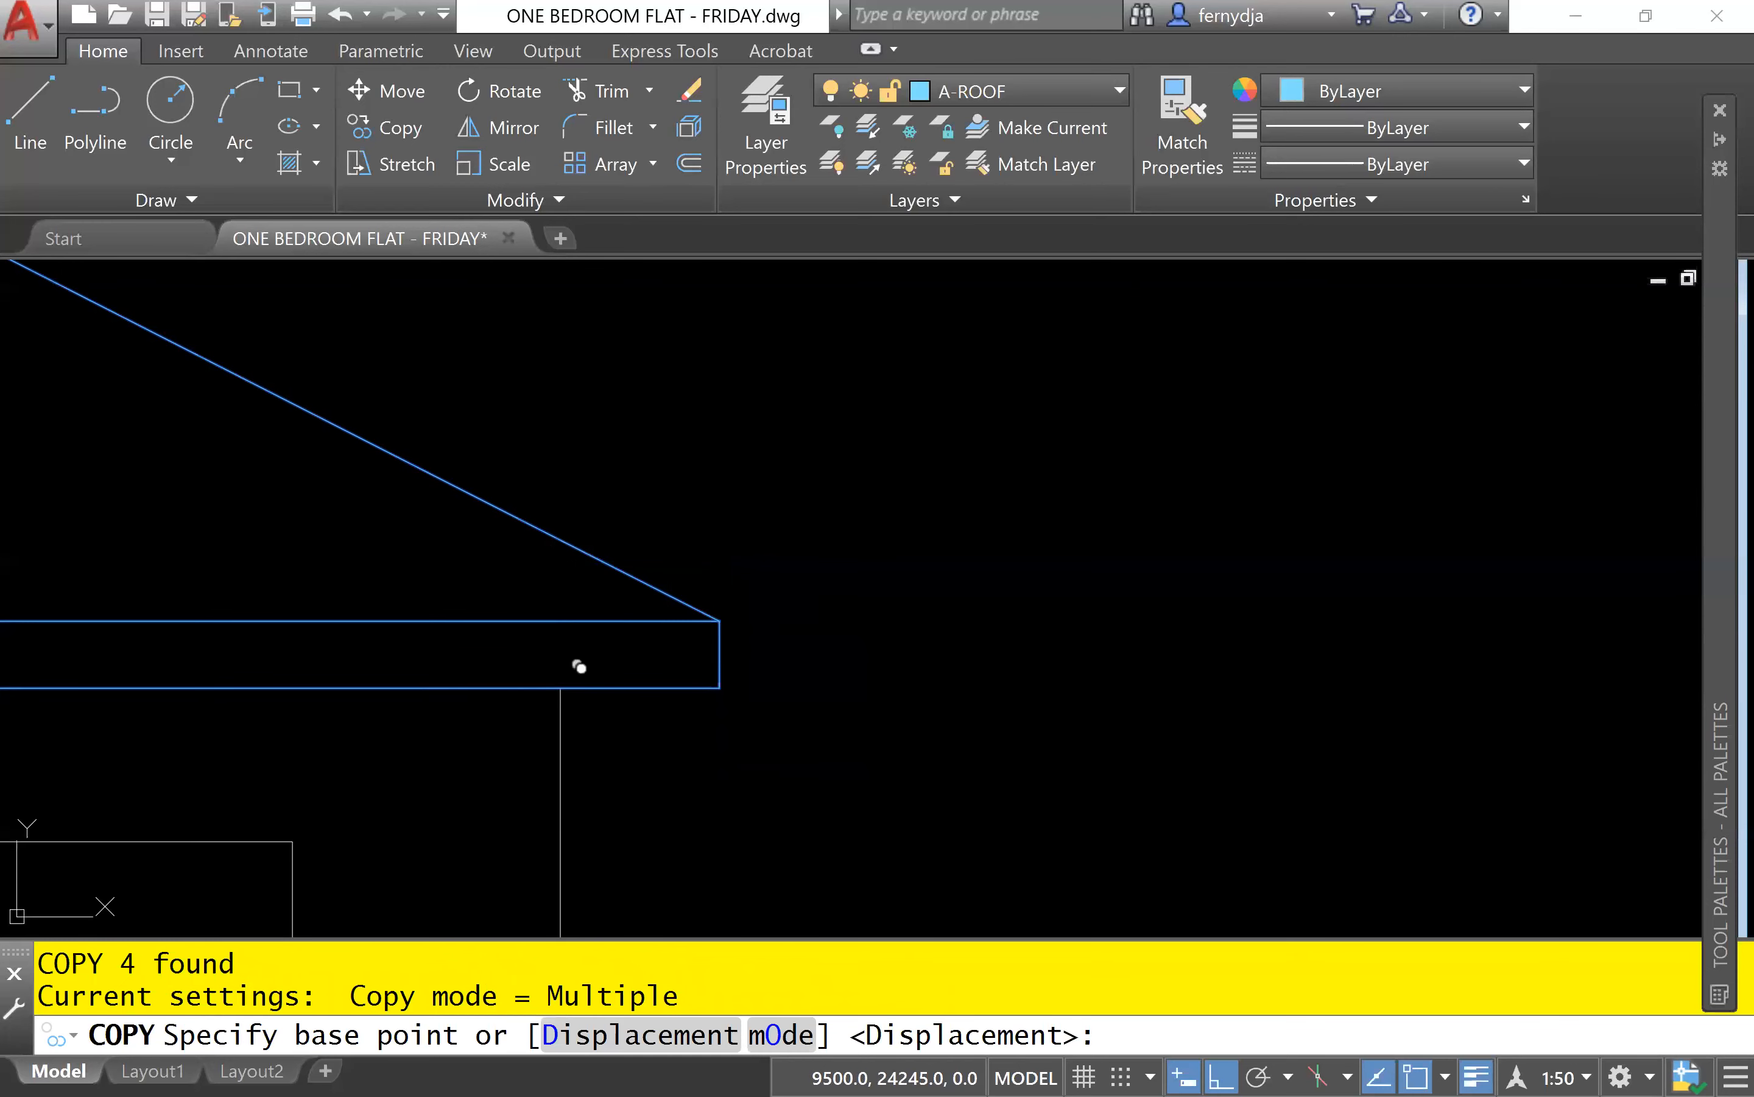
scroll(1203, 675, "down", 6)
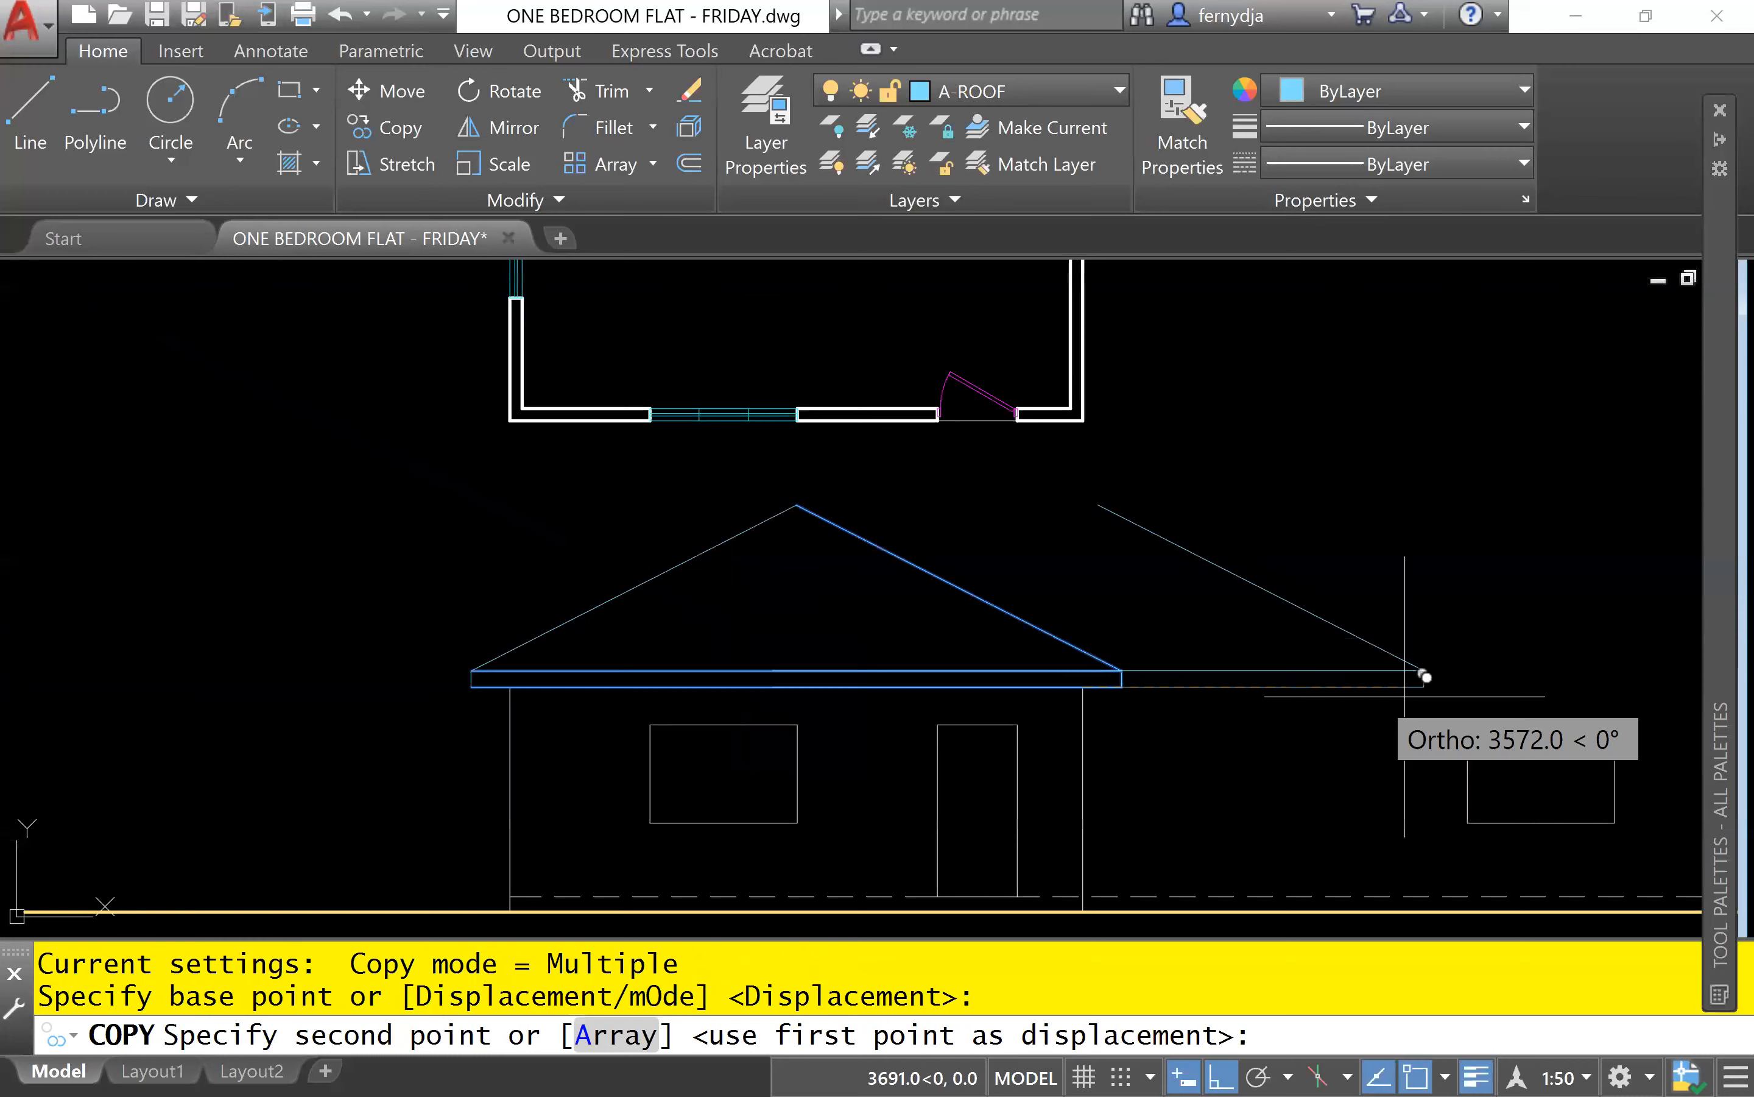
middle_click_drag(1425, 677, 842, 678)
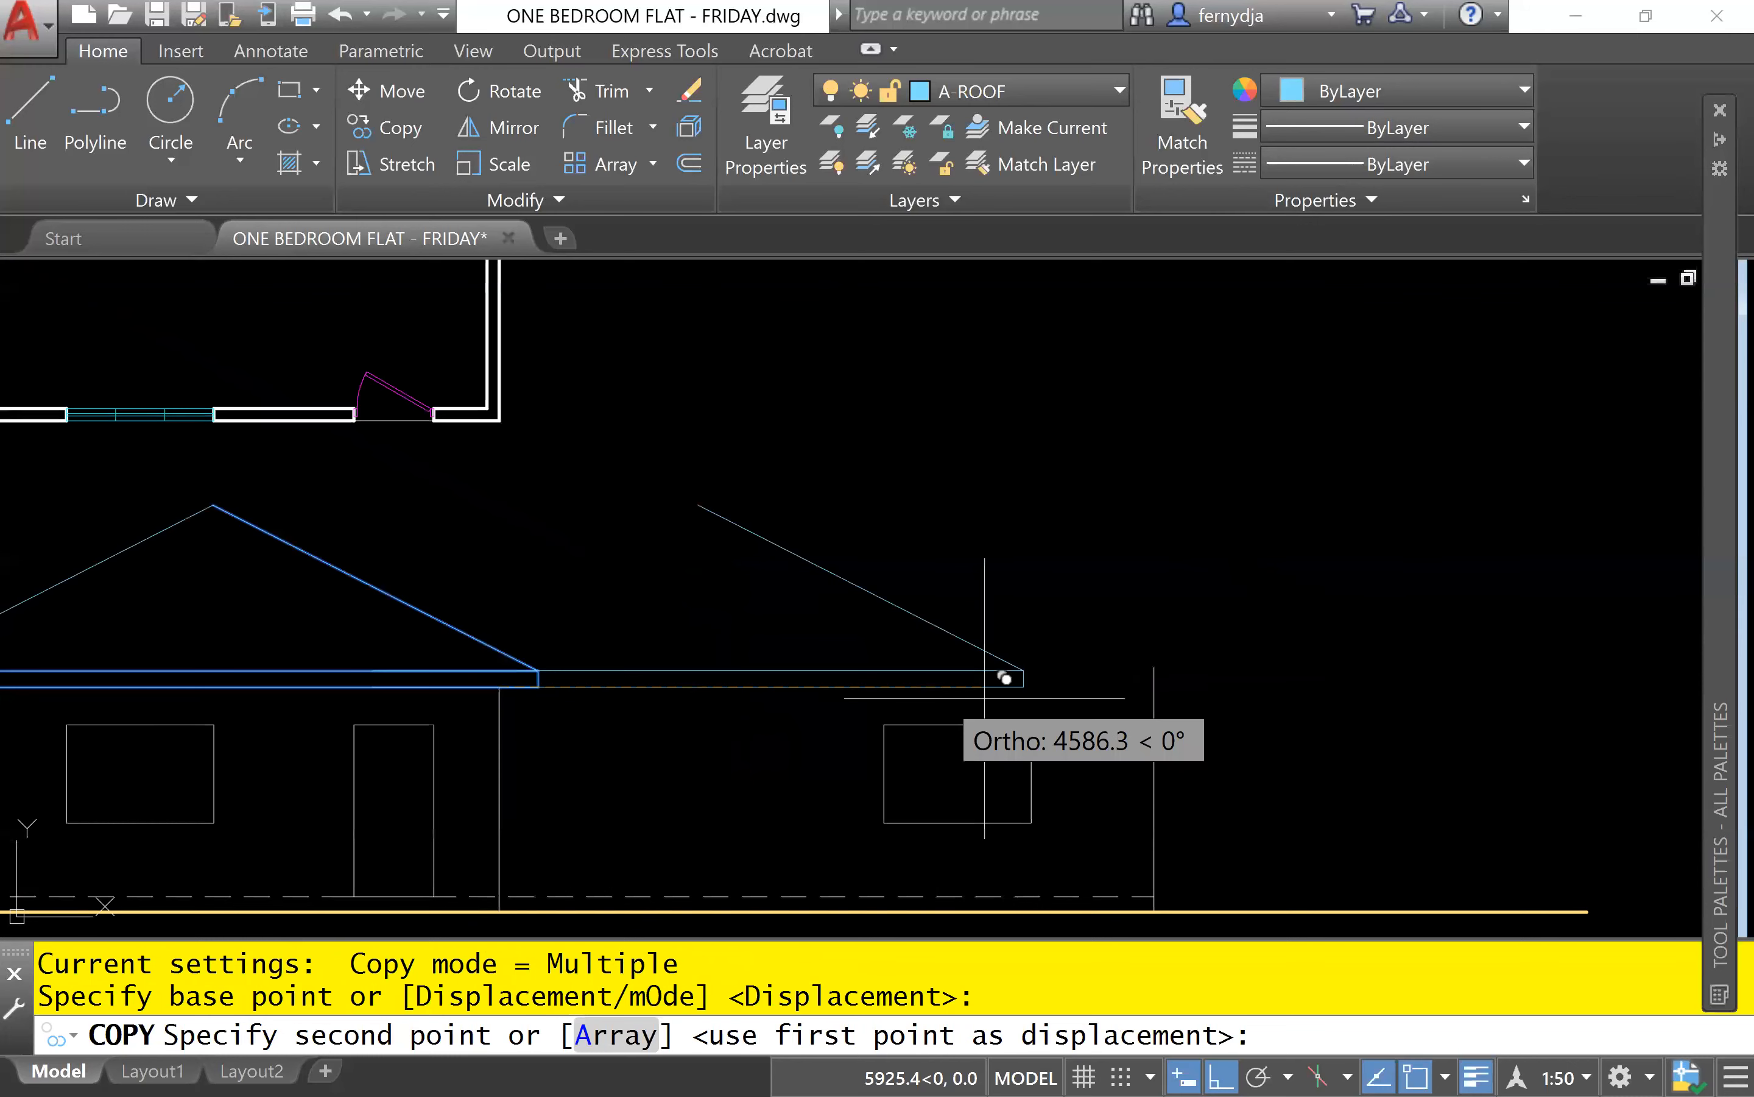
scroll(1174, 666, "up", 4)
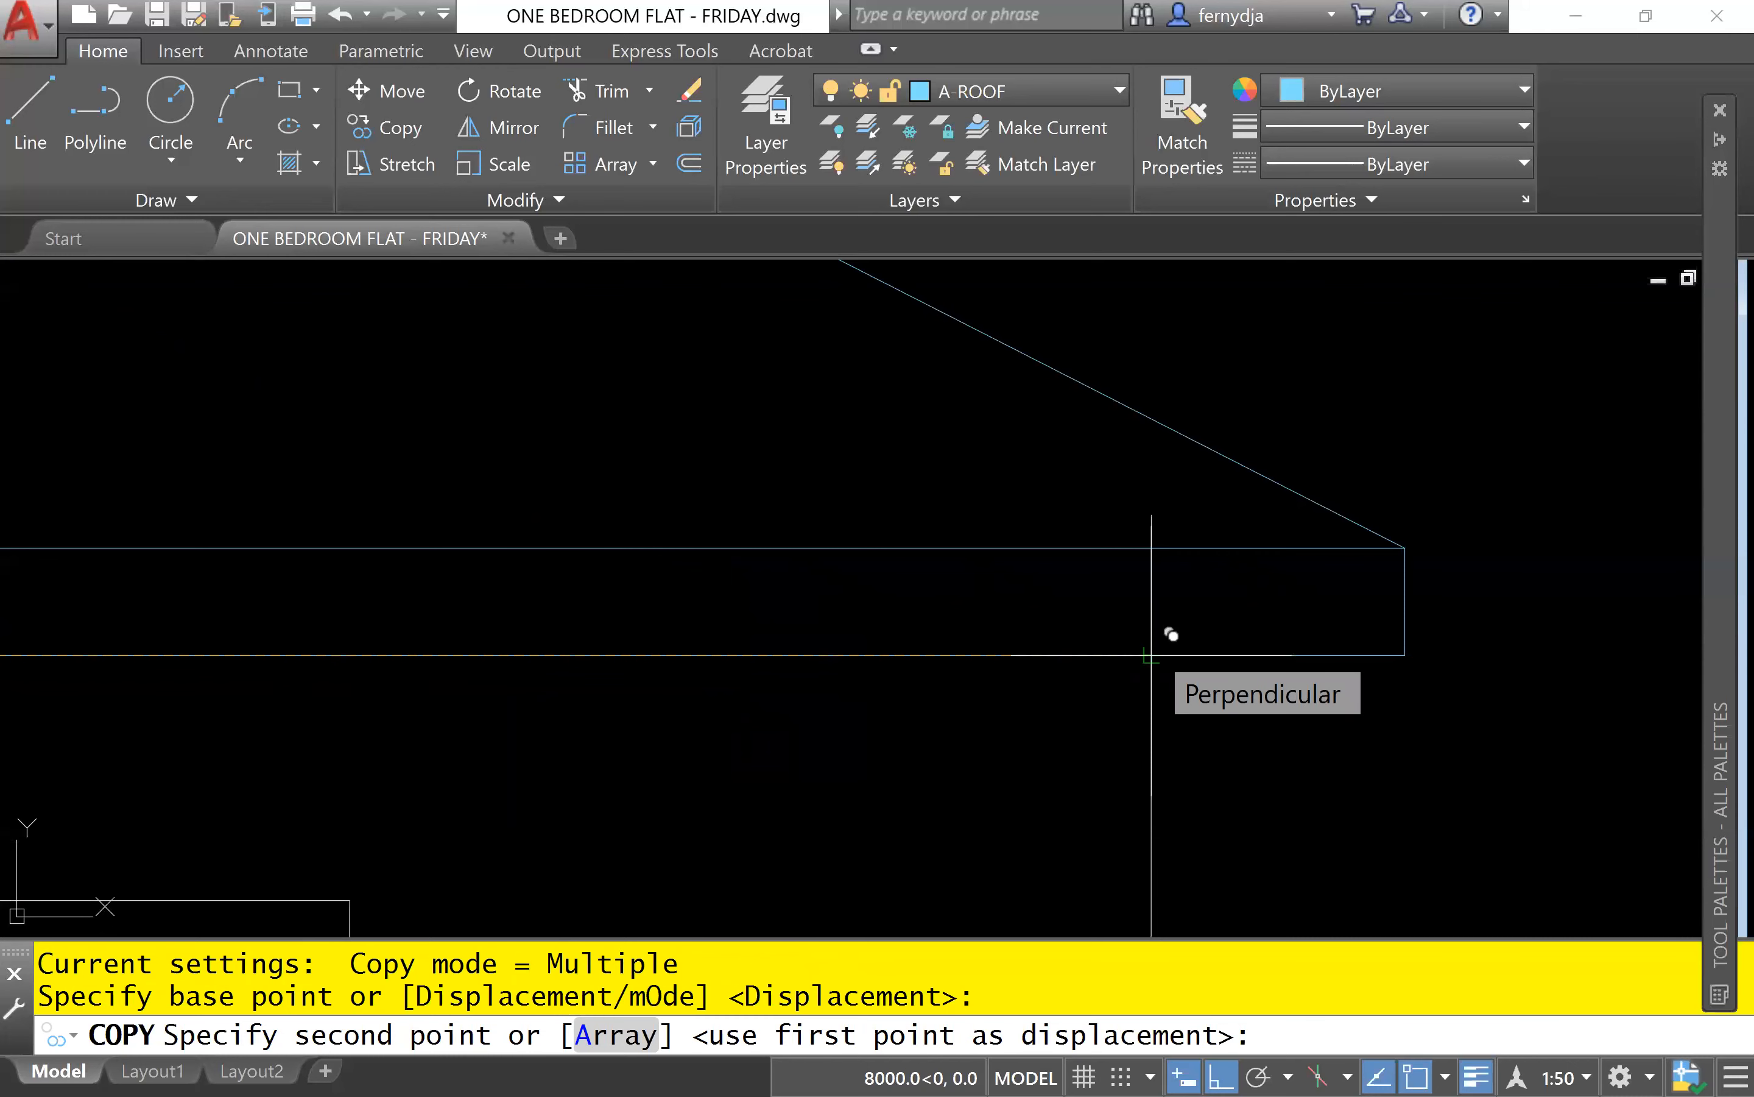
left_click(1152, 655)
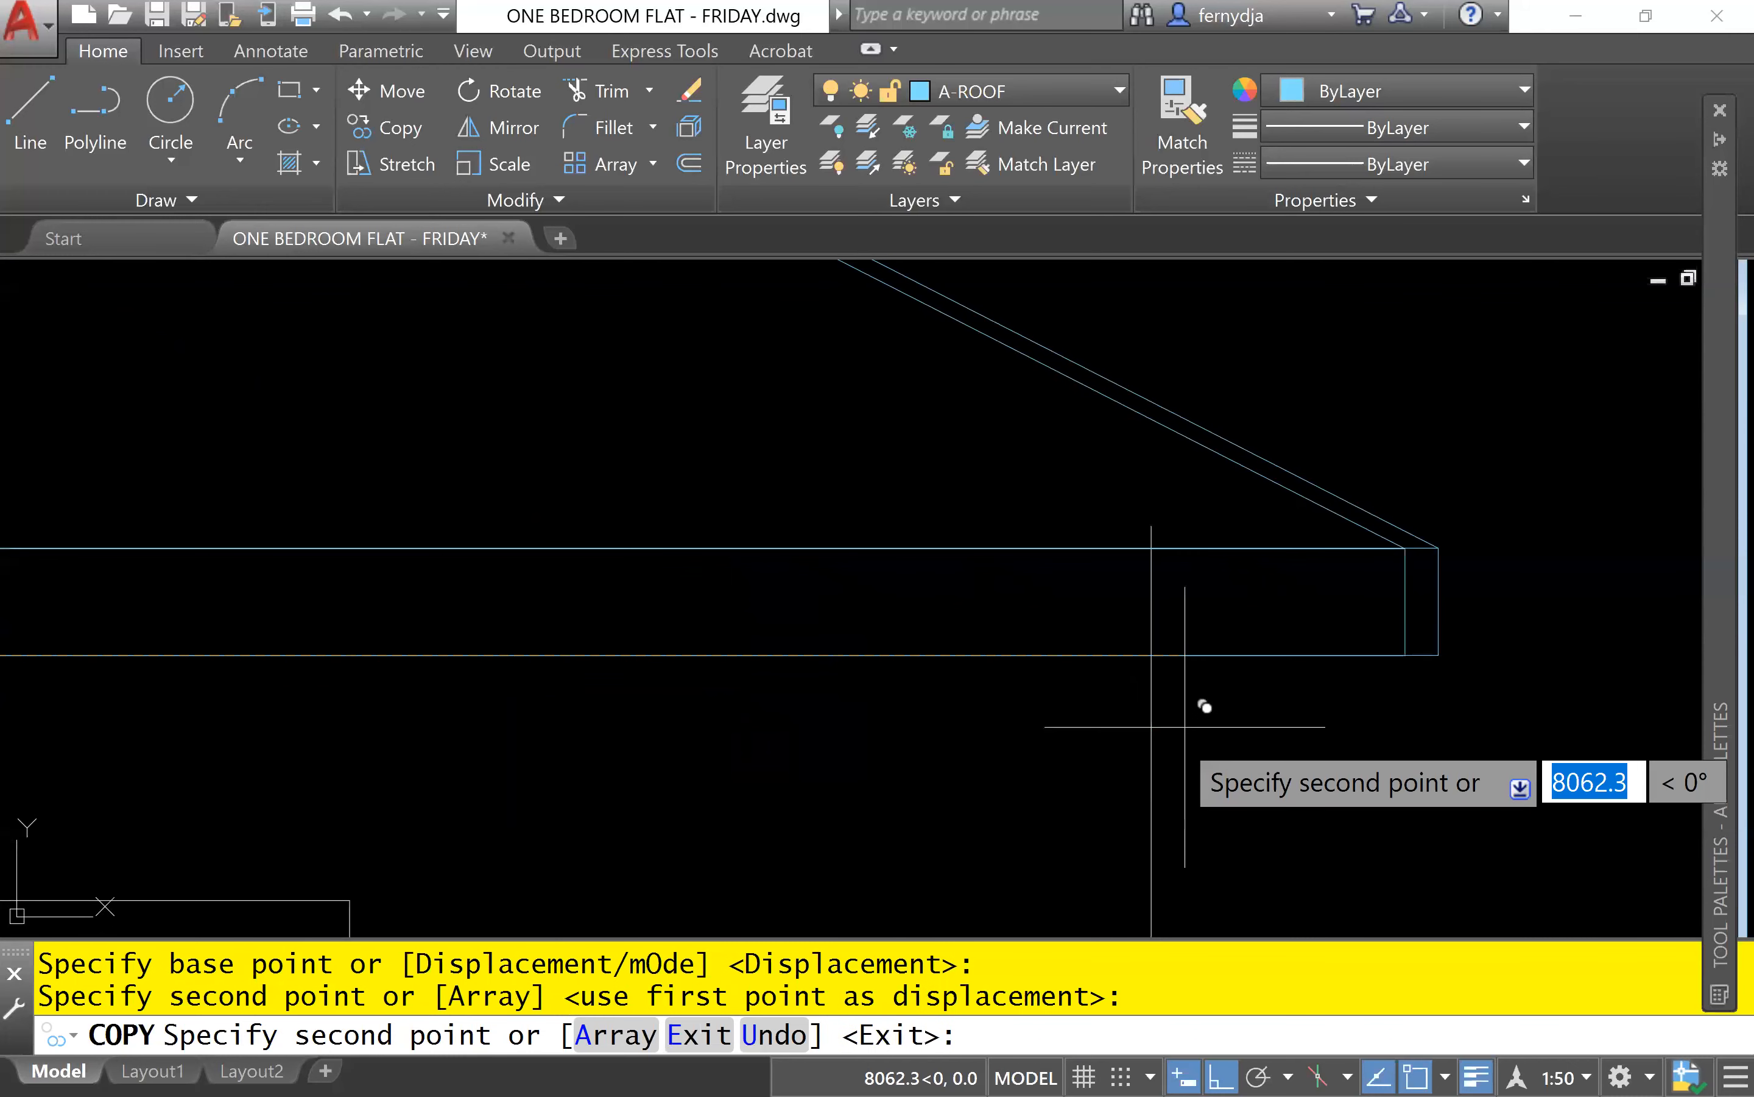
key("Escape")
key("Escape")
key("Escape")
Extend the copied upper and lower fascia lines to the front roof's fascia end line.
scroll(794, 566, "down", 5)
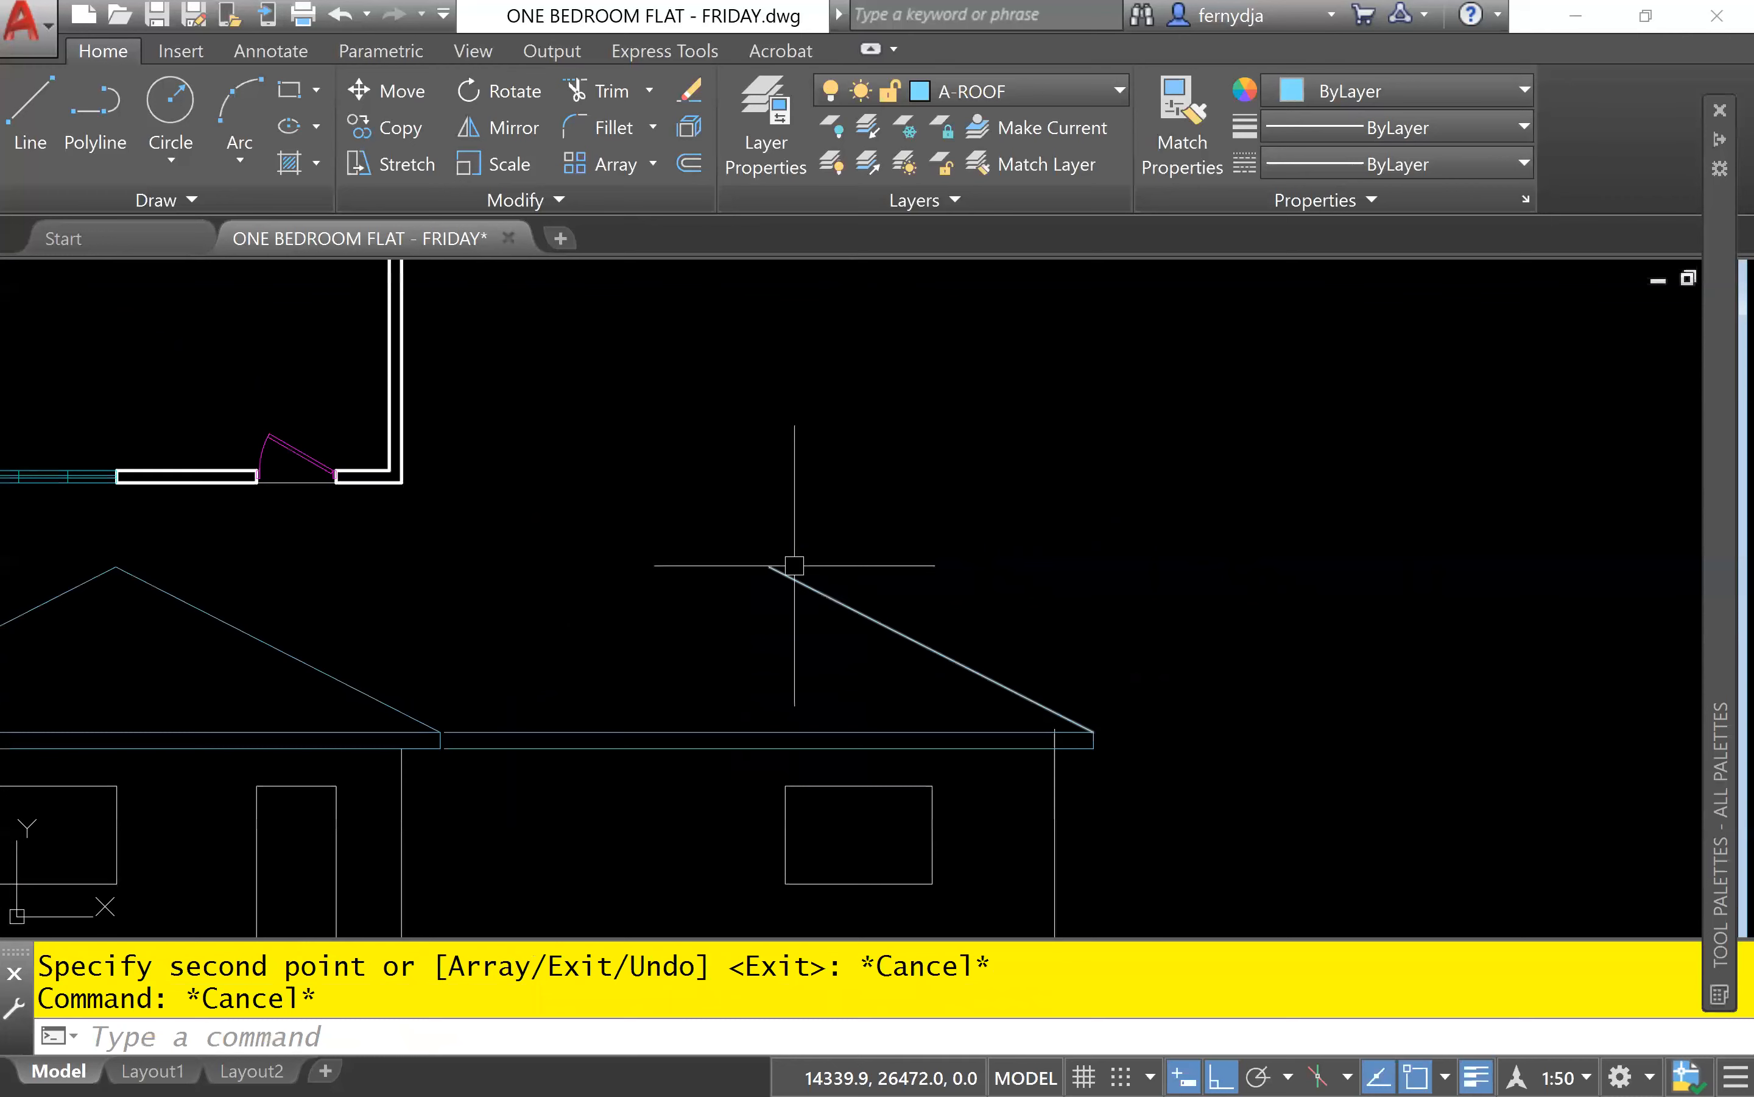
middle_click_drag(460, 740, 765, 725)
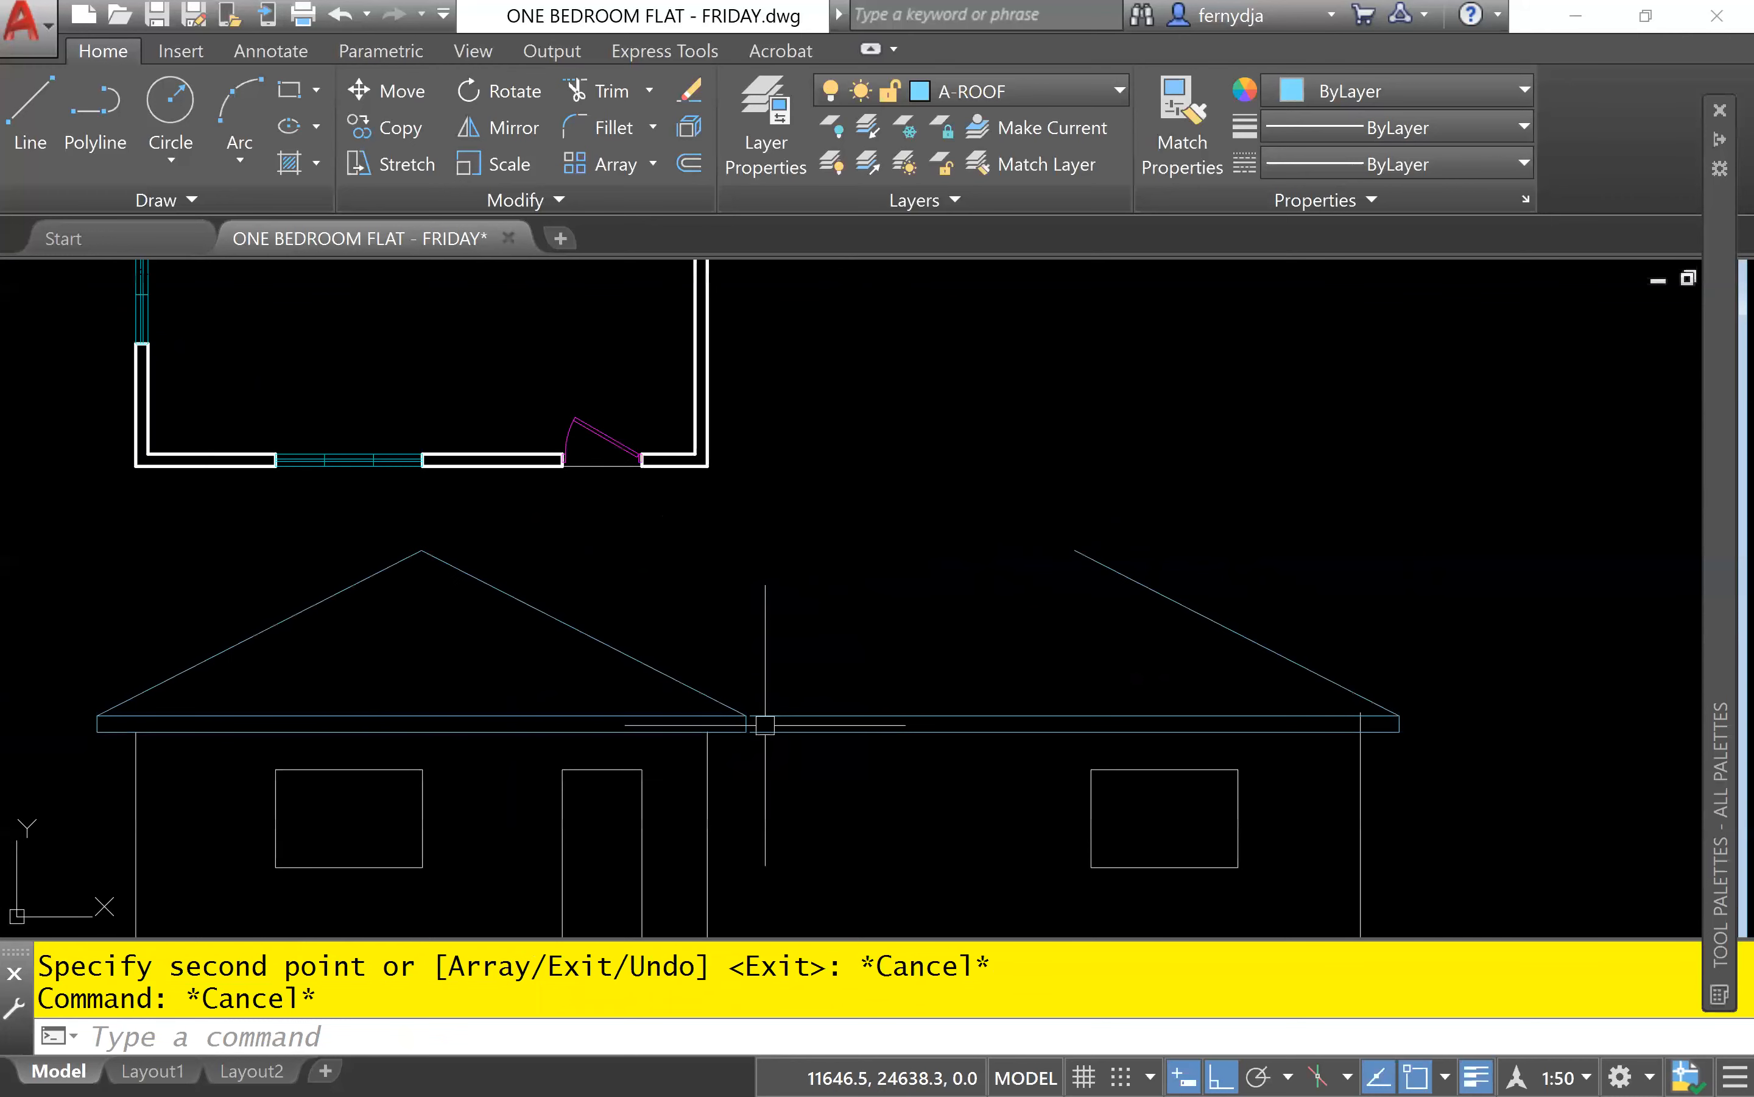
scroll(765, 725, "up", 8)
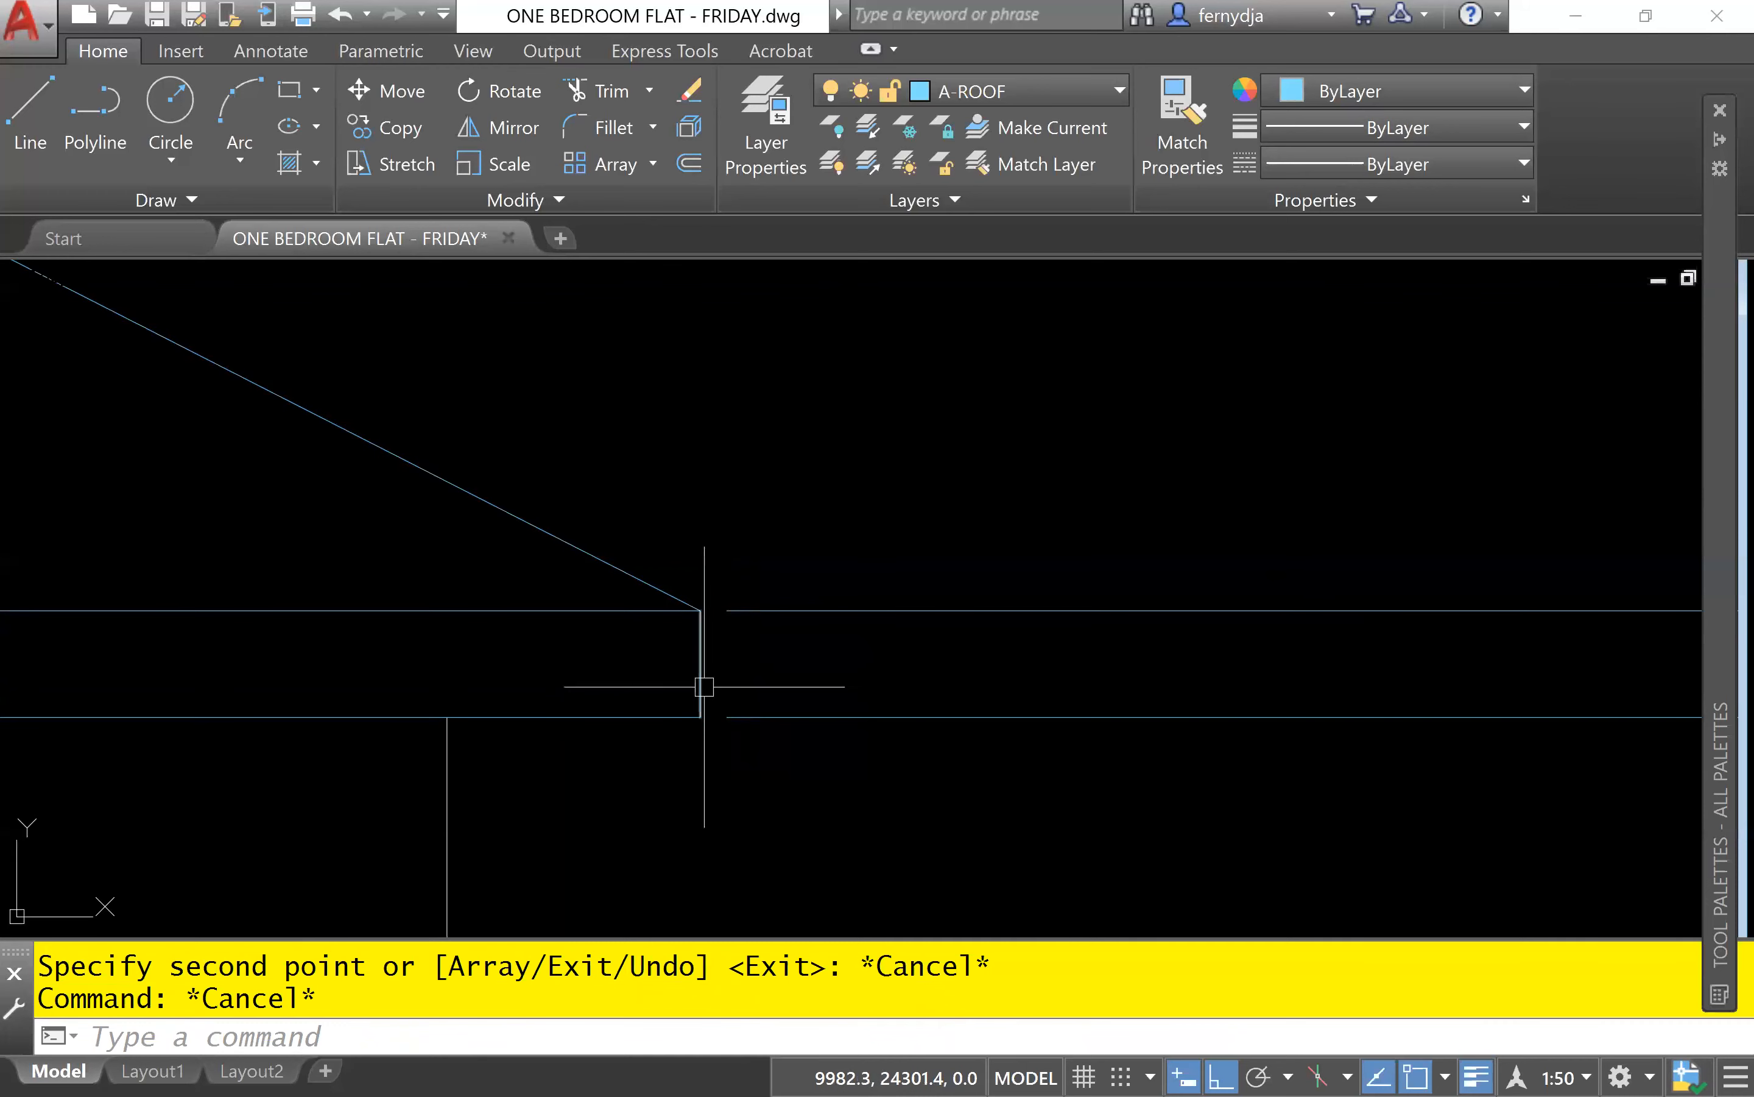
scroll(909, 670, "down", 2)
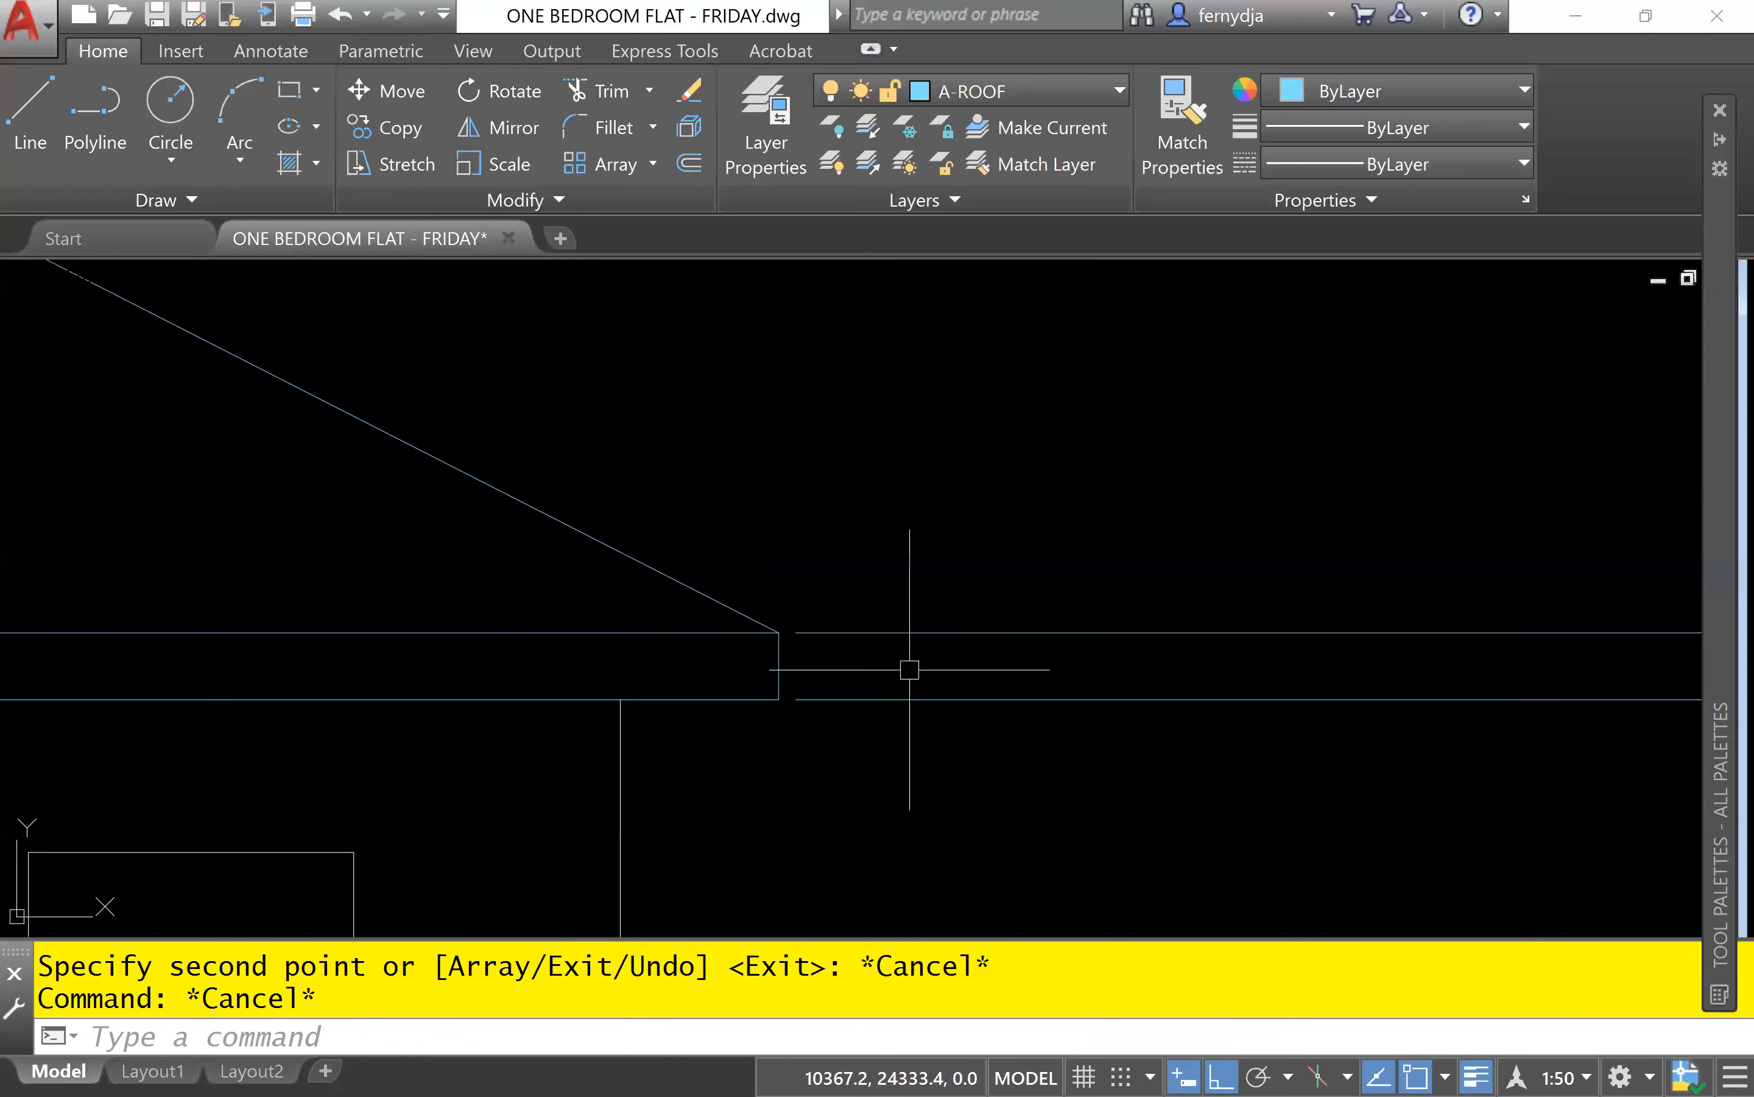
scroll(908, 669, "down", 3)
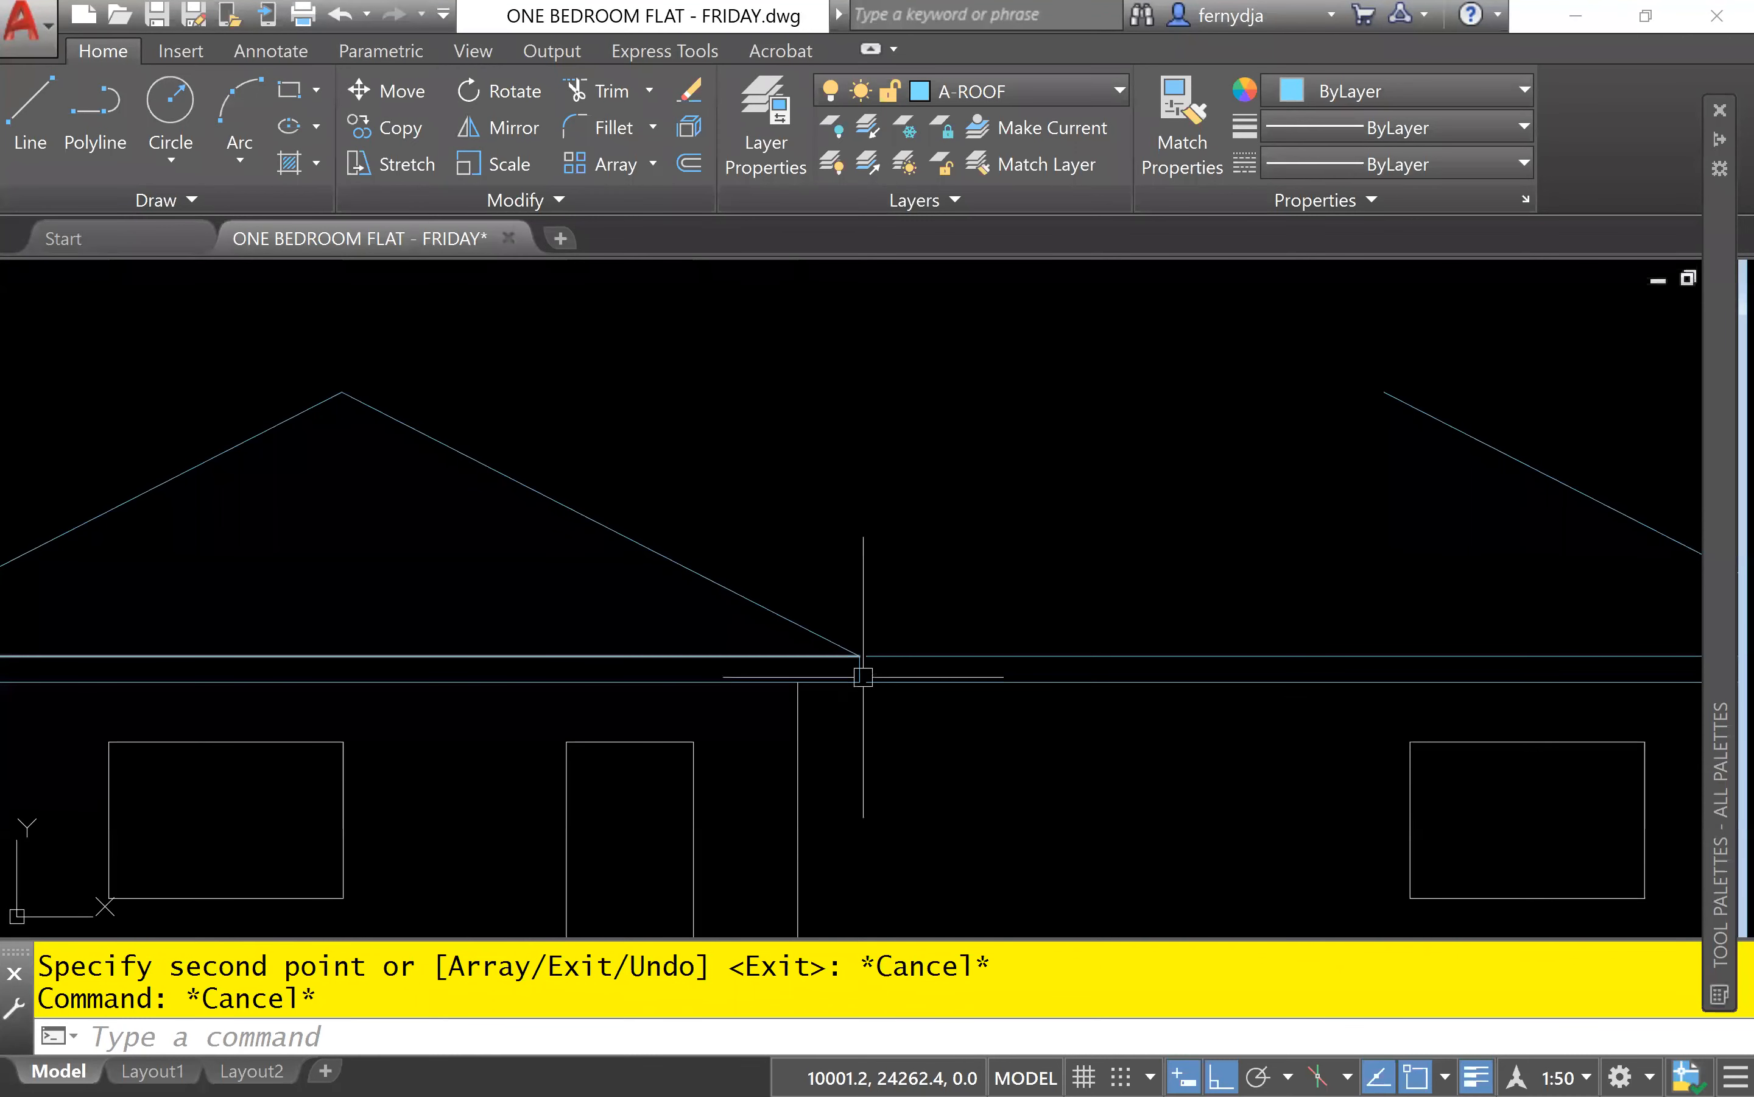
scroll(862, 677, "up", 3)
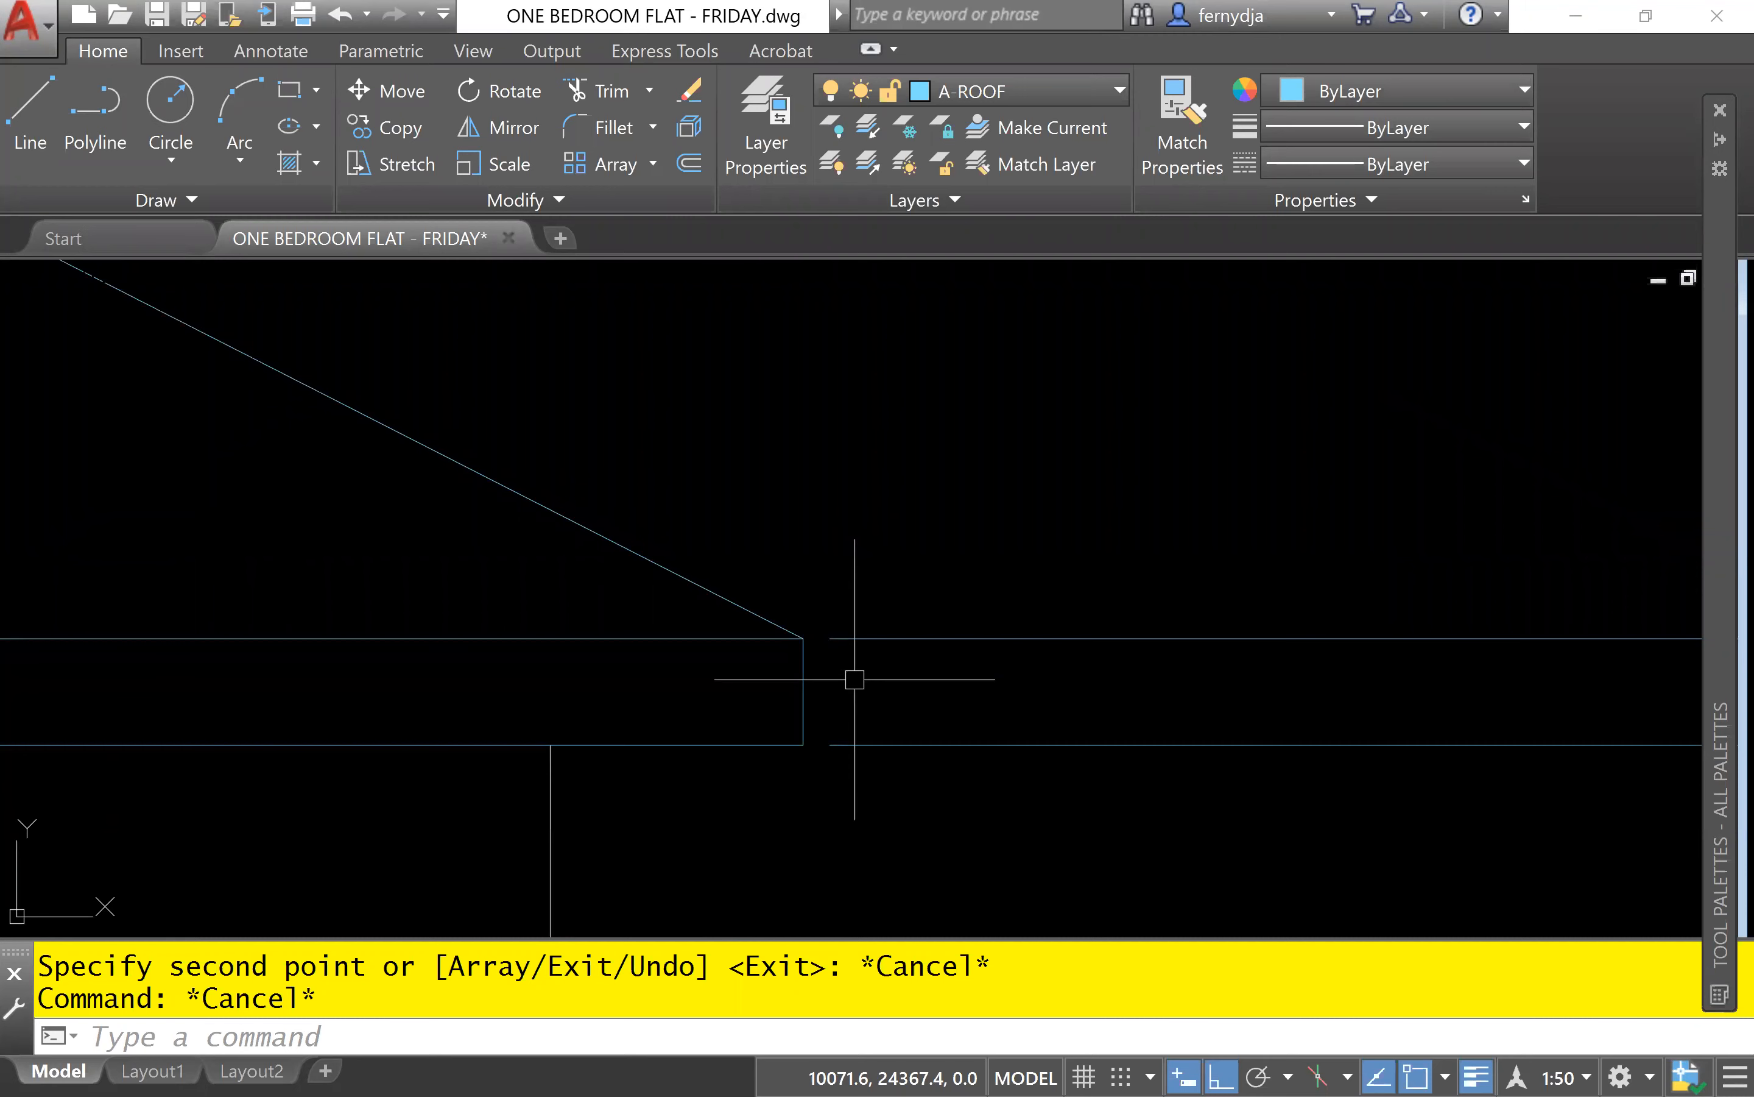
type("ex")
key("Return")
key("Return")
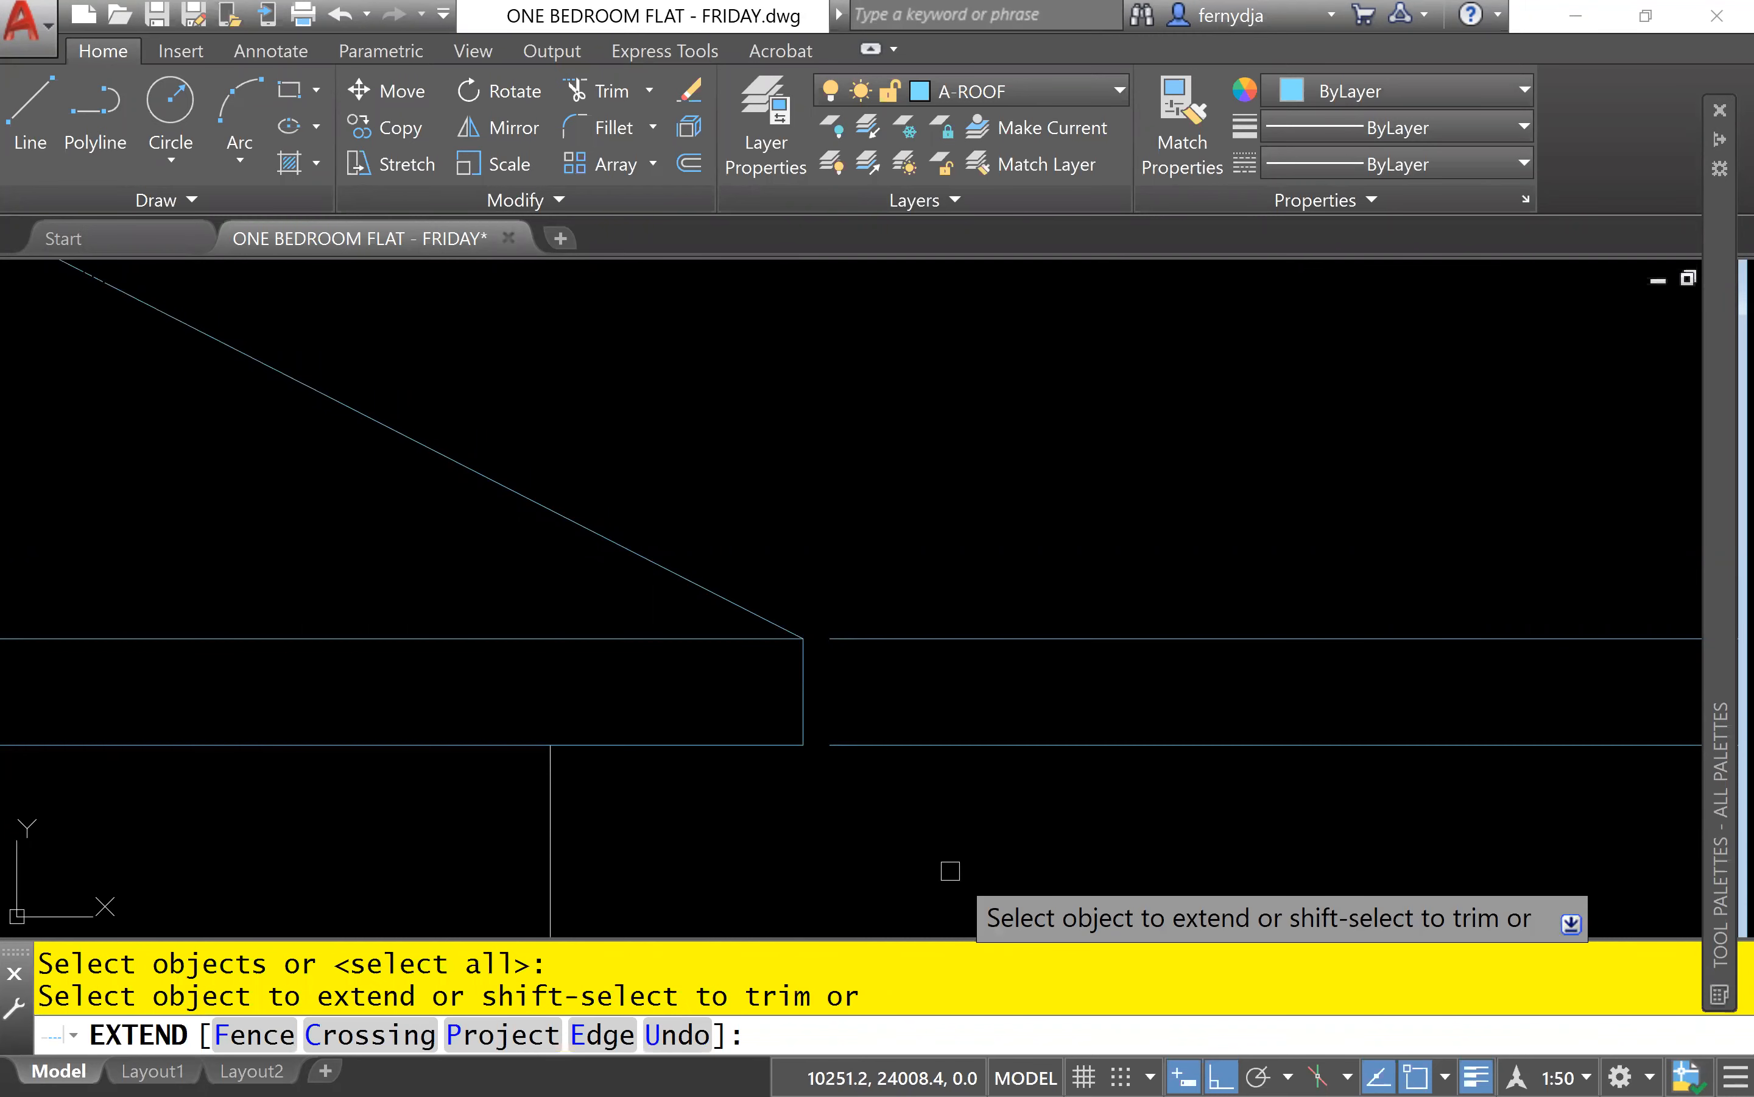
left_click(964, 827)
left_click(828, 484)
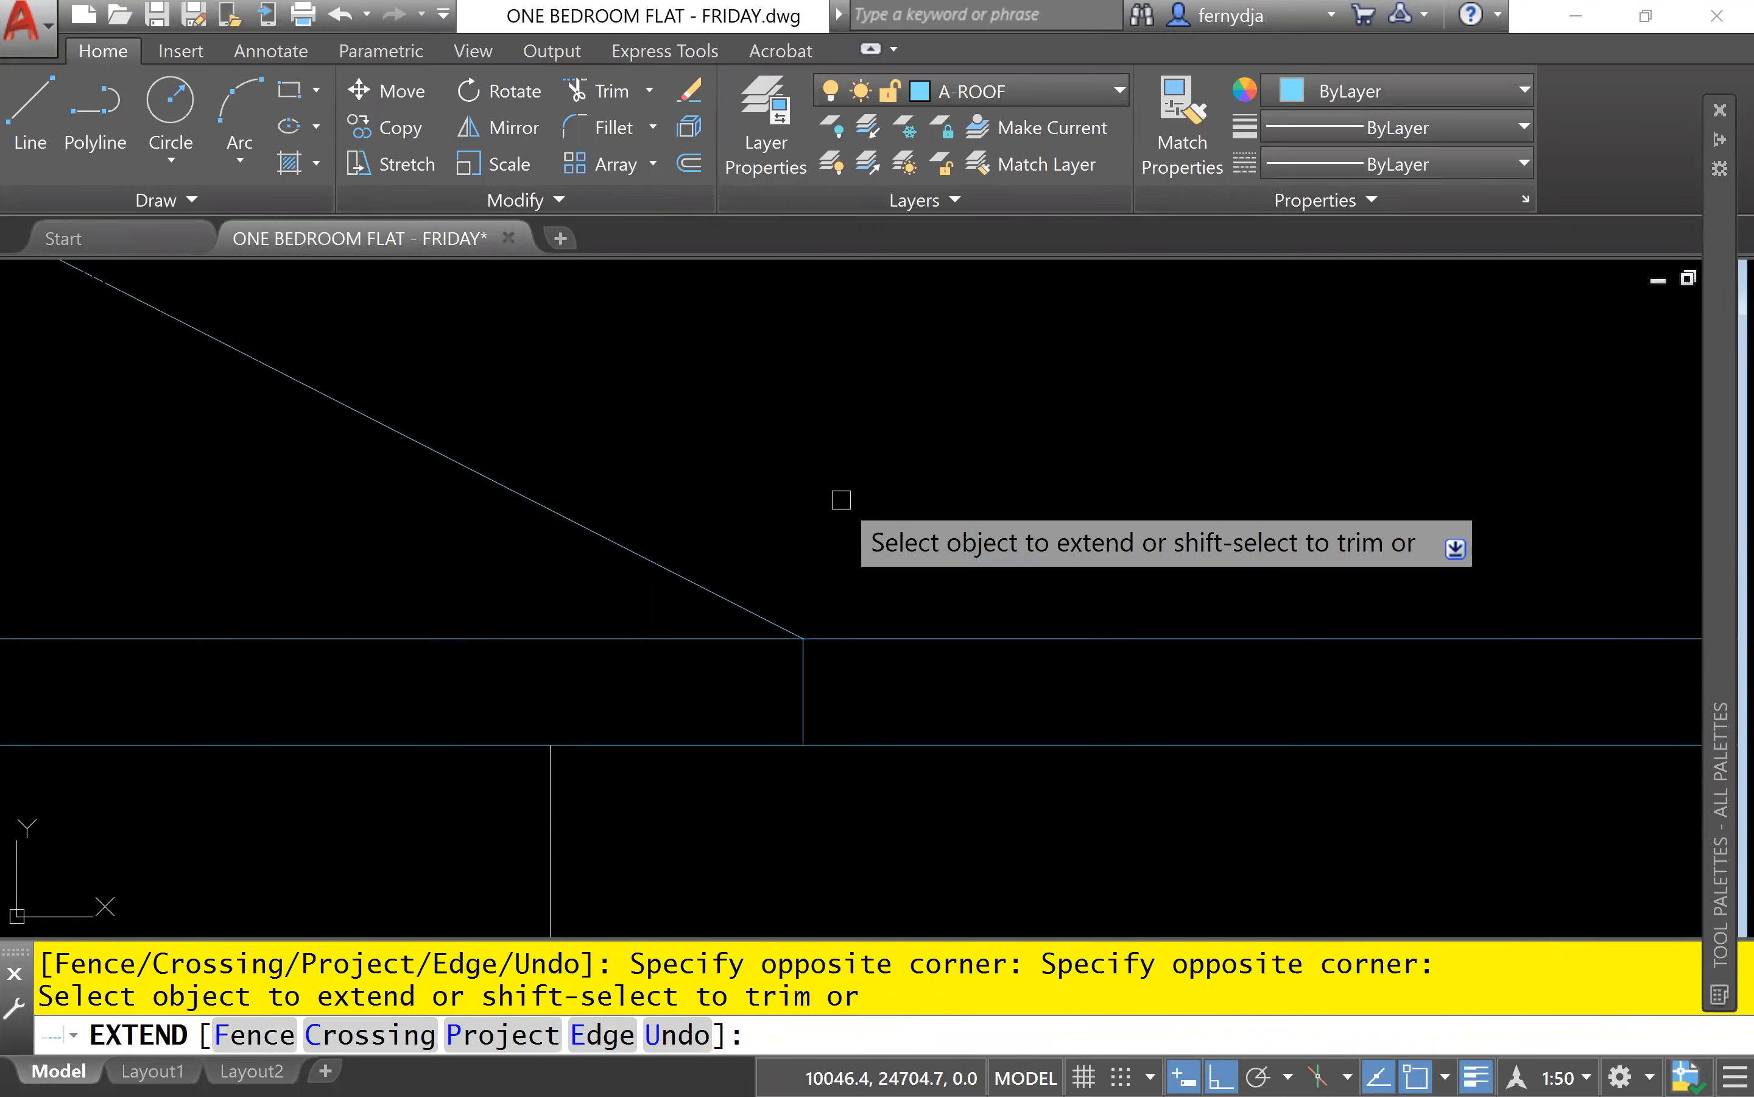
Draw a horizontal ridge line from the front roof's apex to the upper end of the copied roof slope.
scroll(841, 500, "down", 4)
scroll(845, 534, "down", 5)
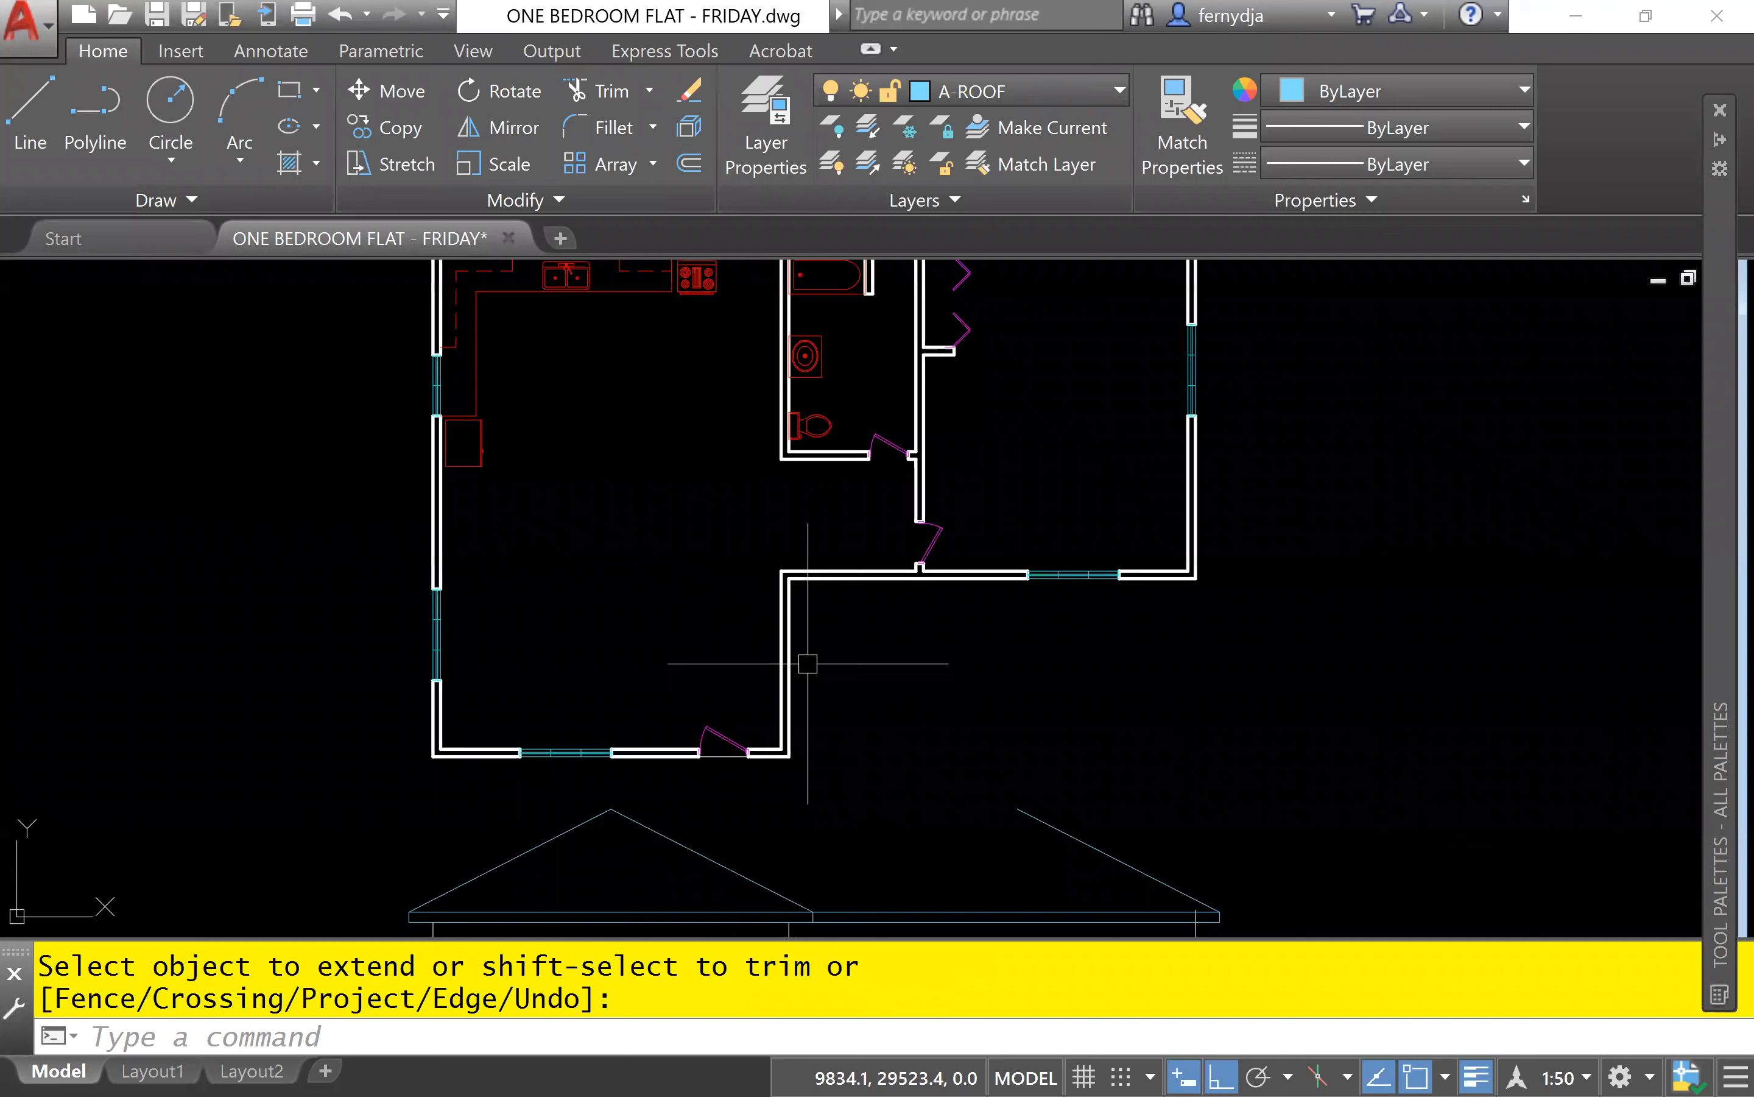
middle_click_drag(802, 921, 850, 706)
left_click(850, 706)
scroll(1008, 627, "up", 4)
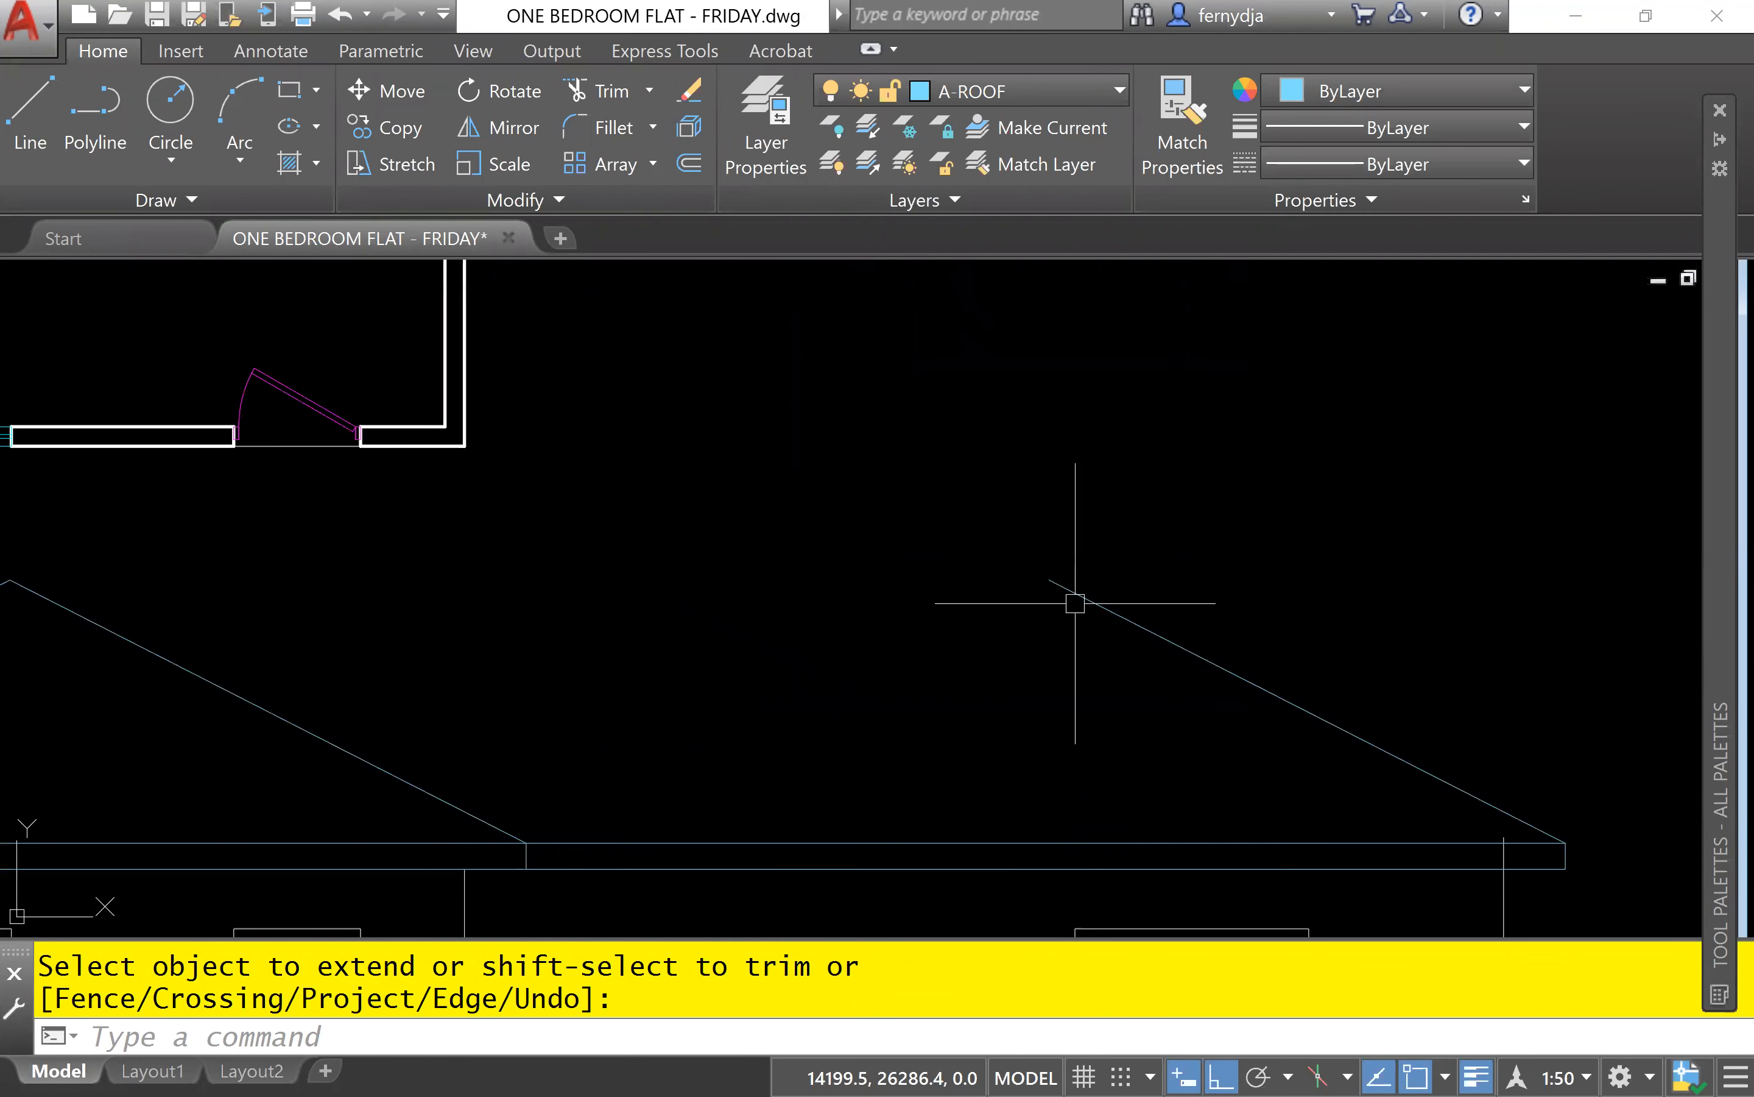
middle_click_drag(310, 595, 617, 613)
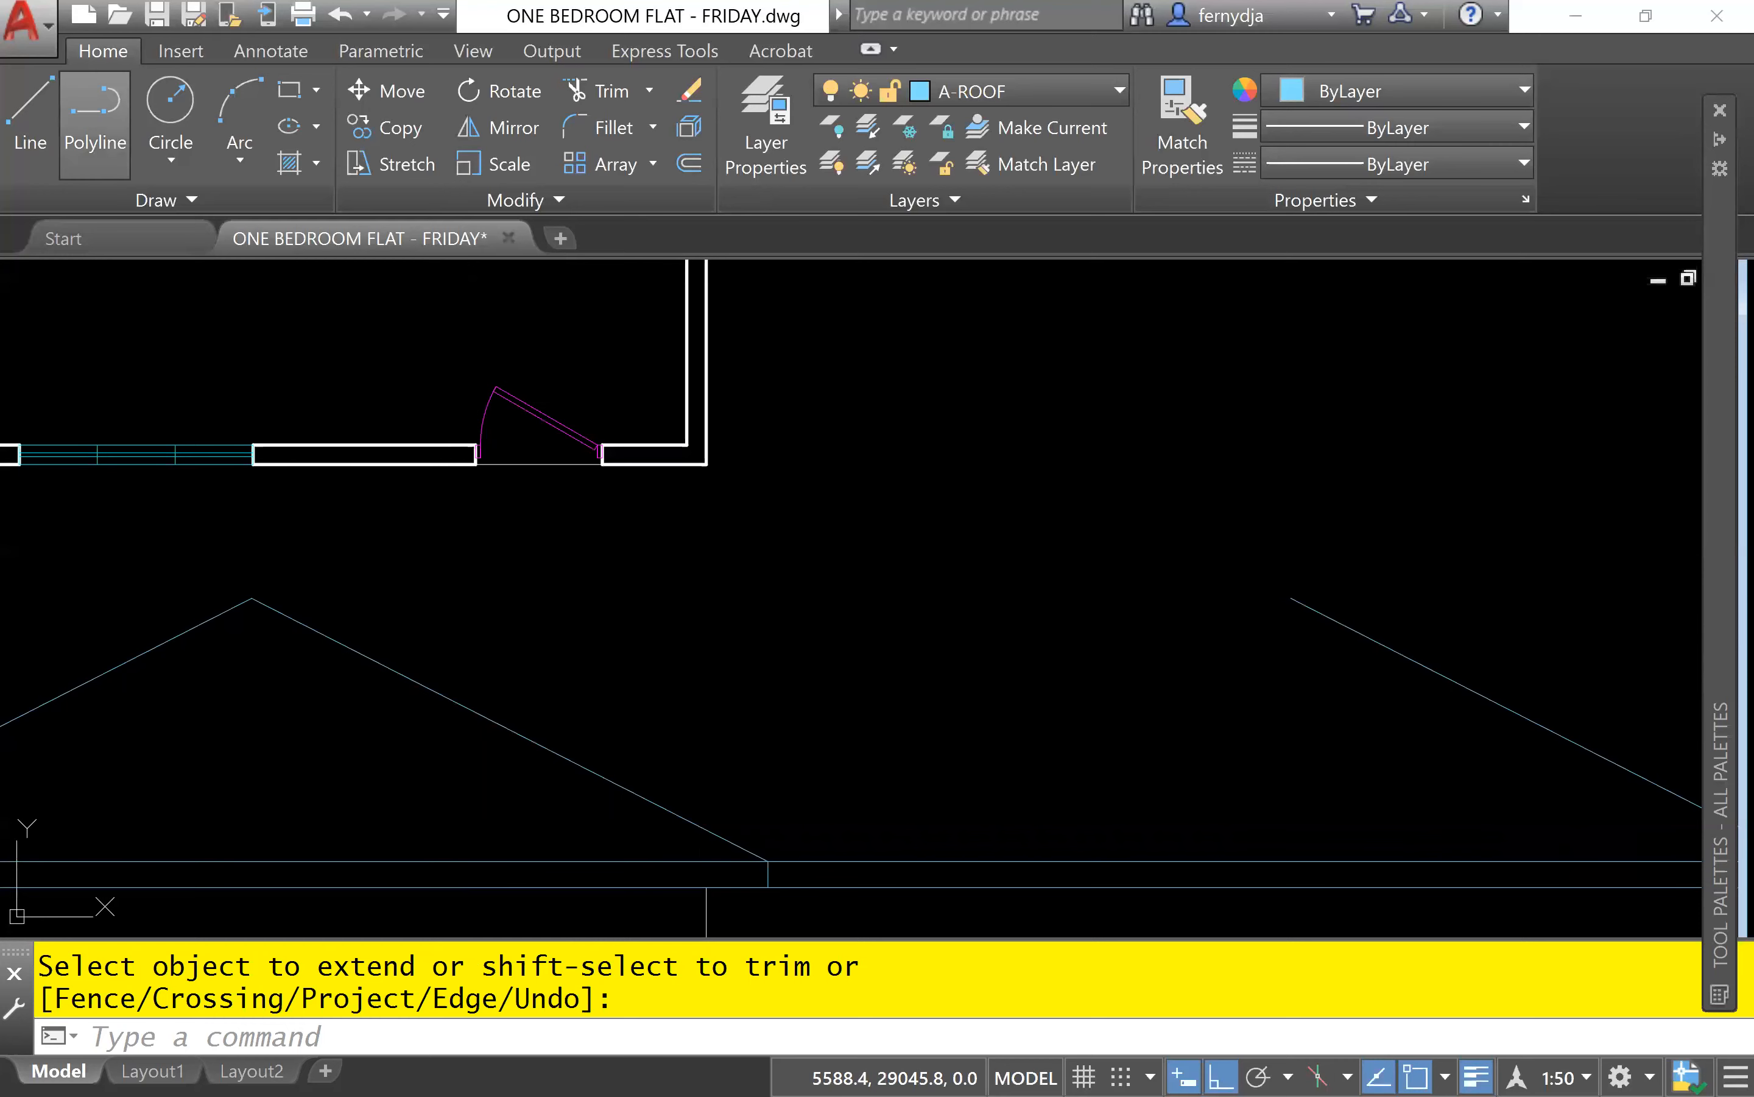
left_click(30, 113)
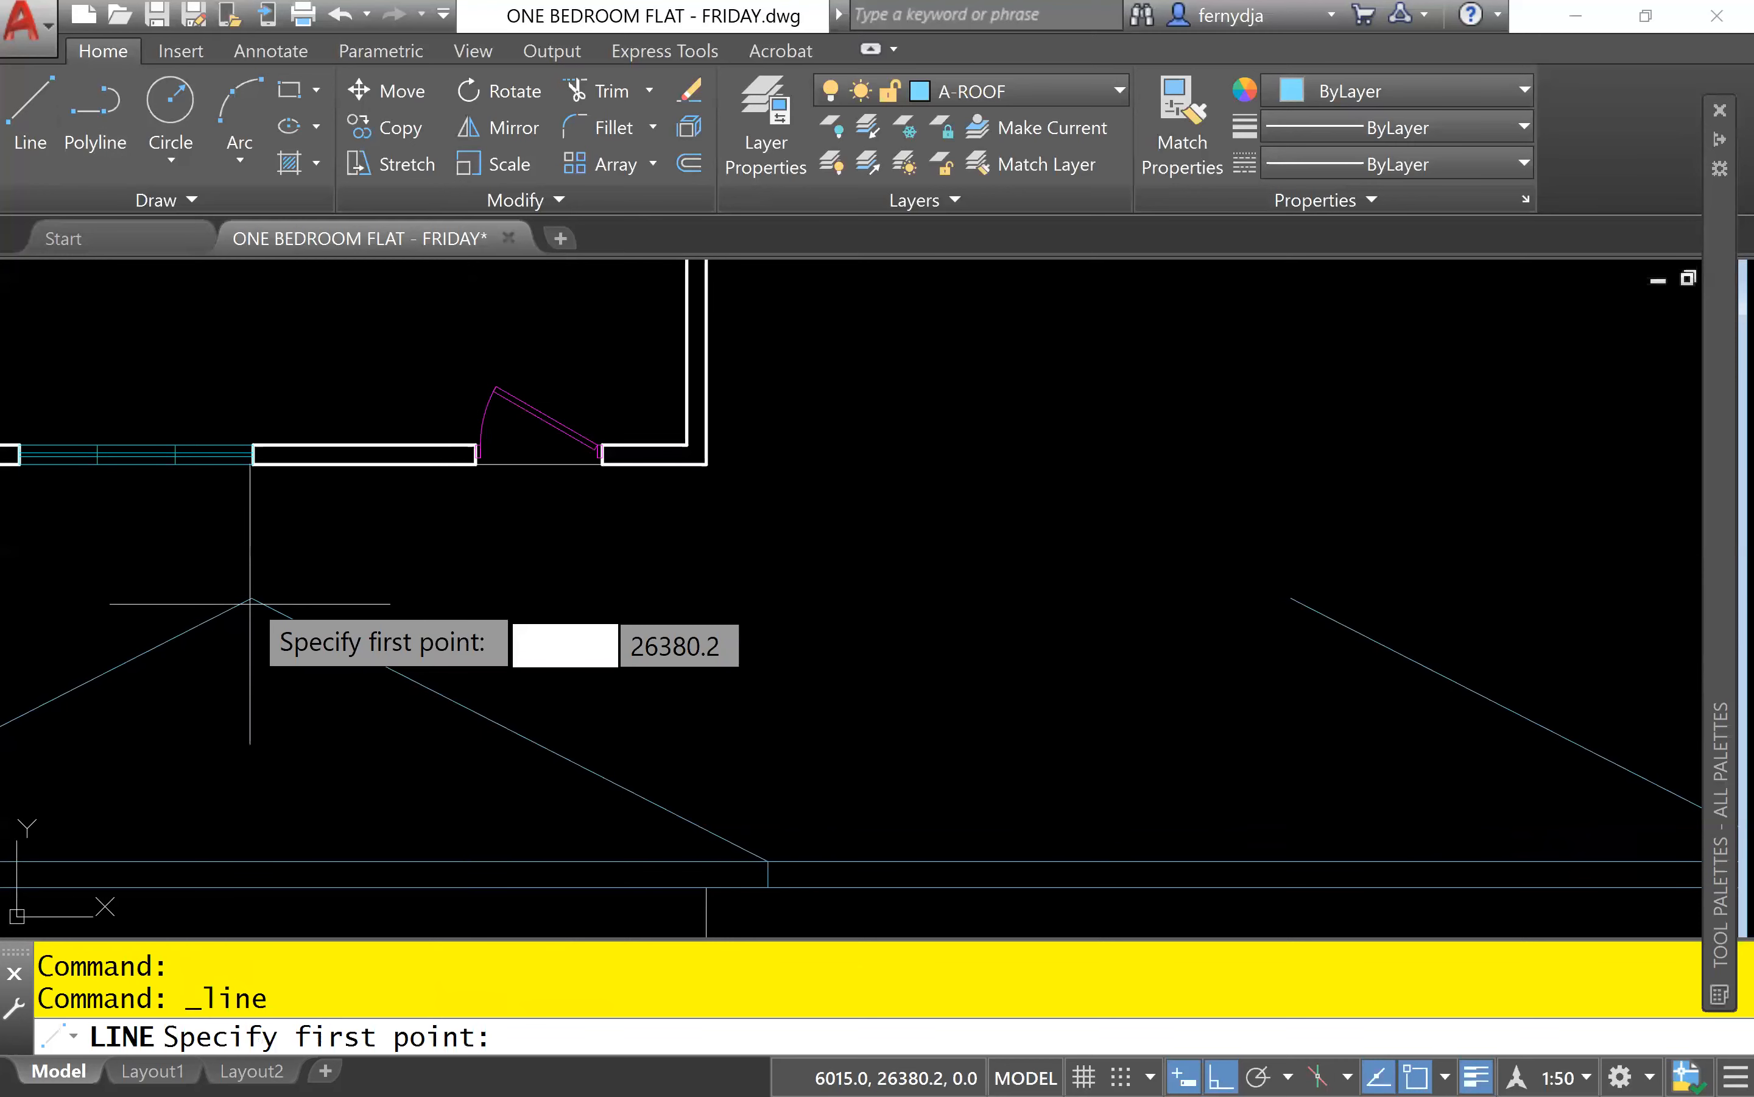
left_click(251, 598)
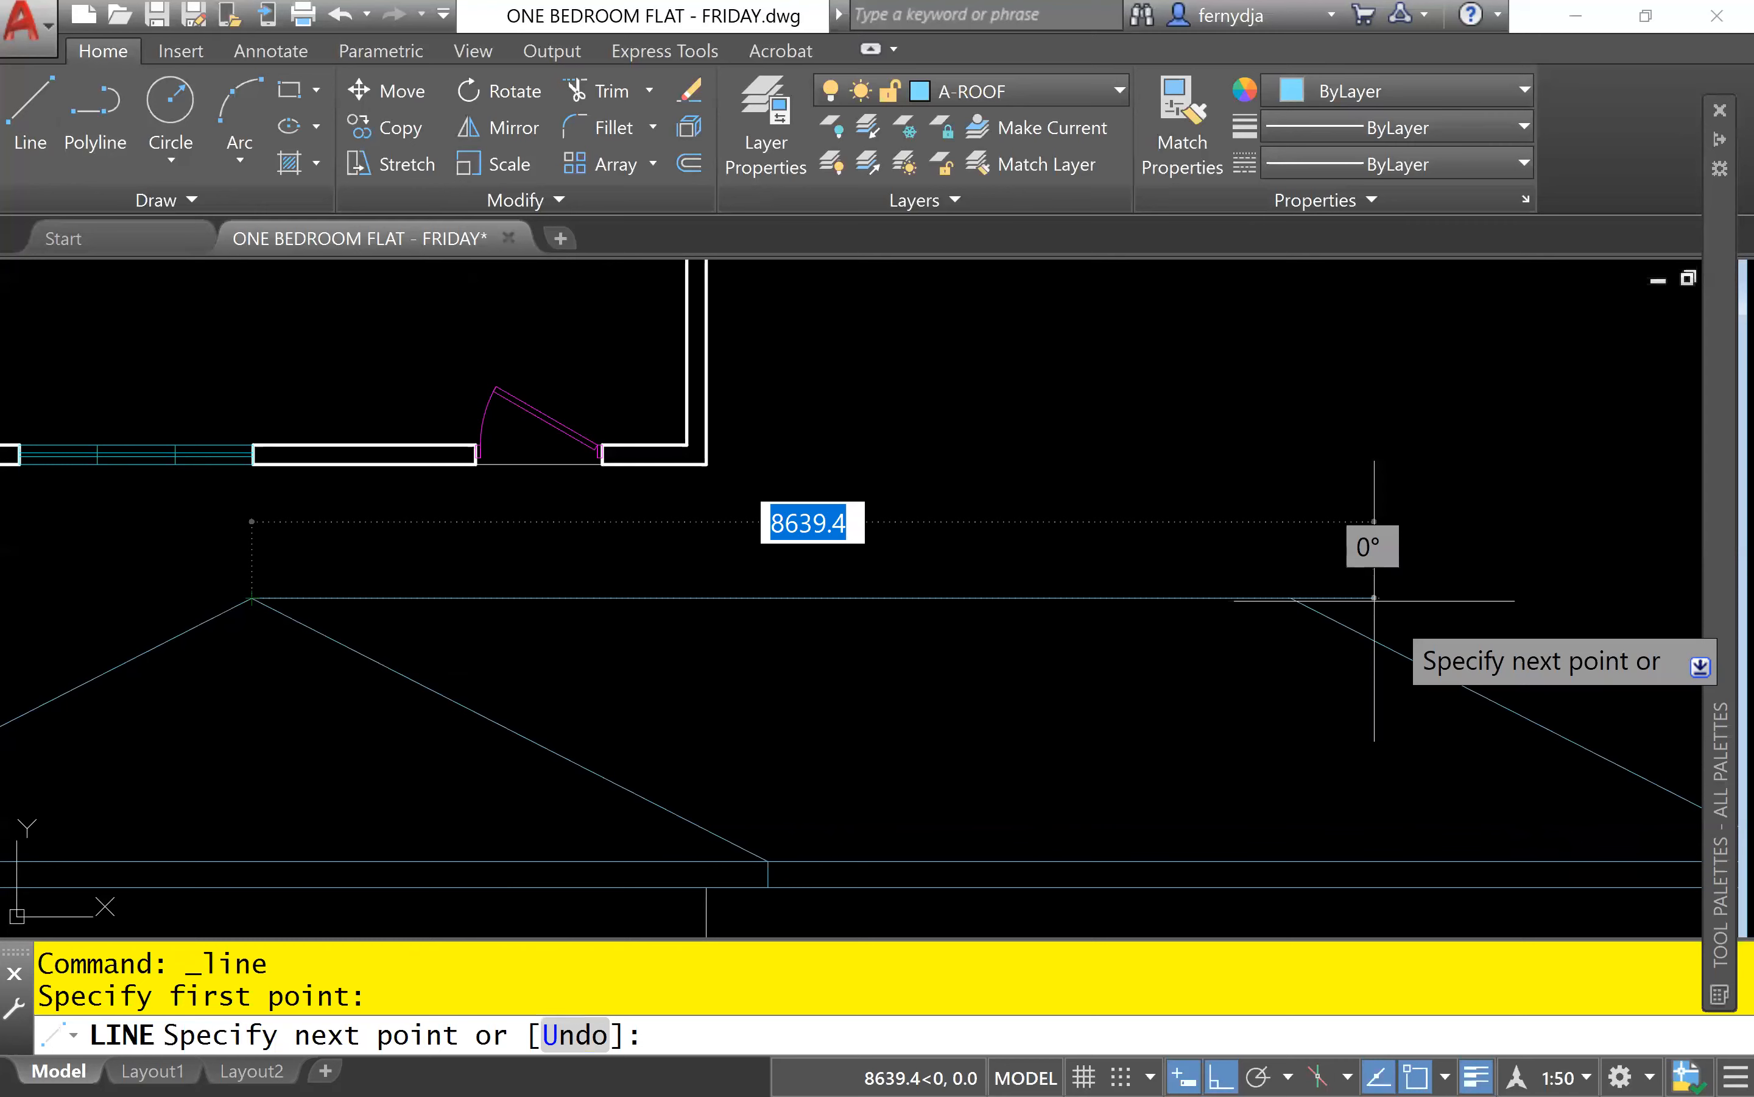
left_click(1292, 597)
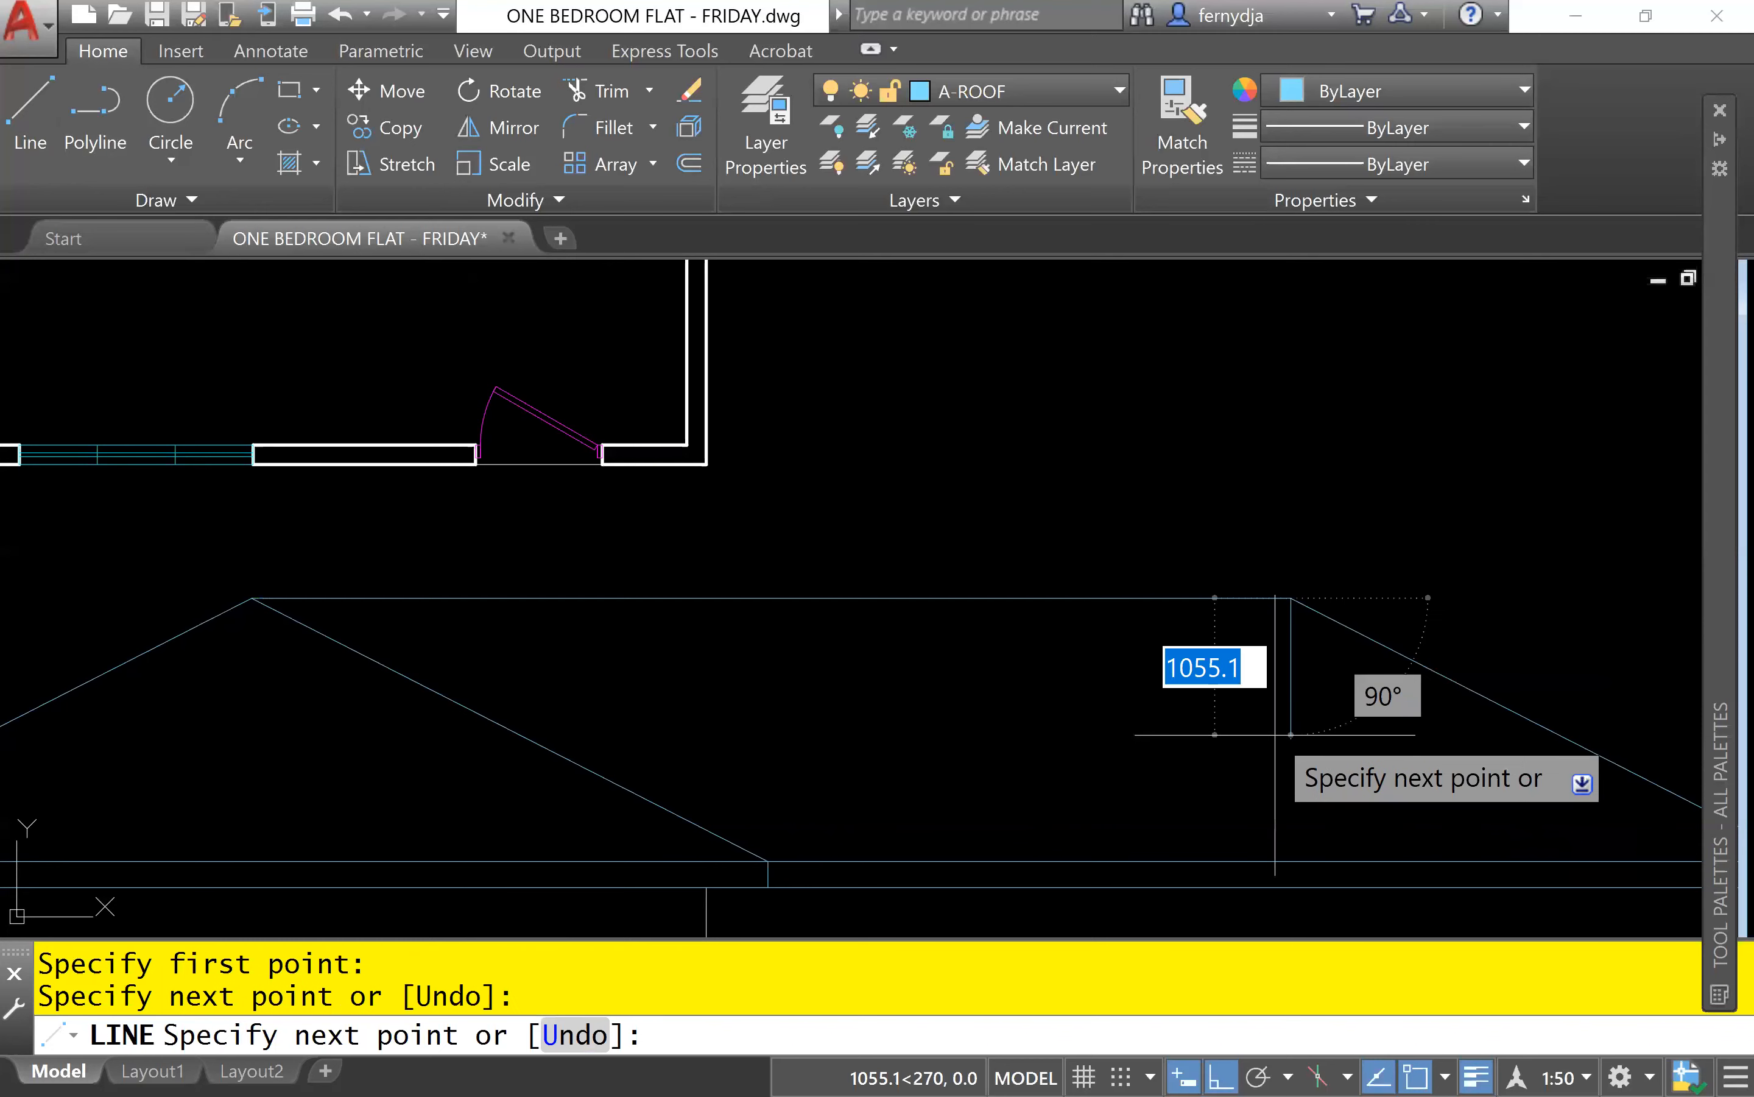
key("Escape")
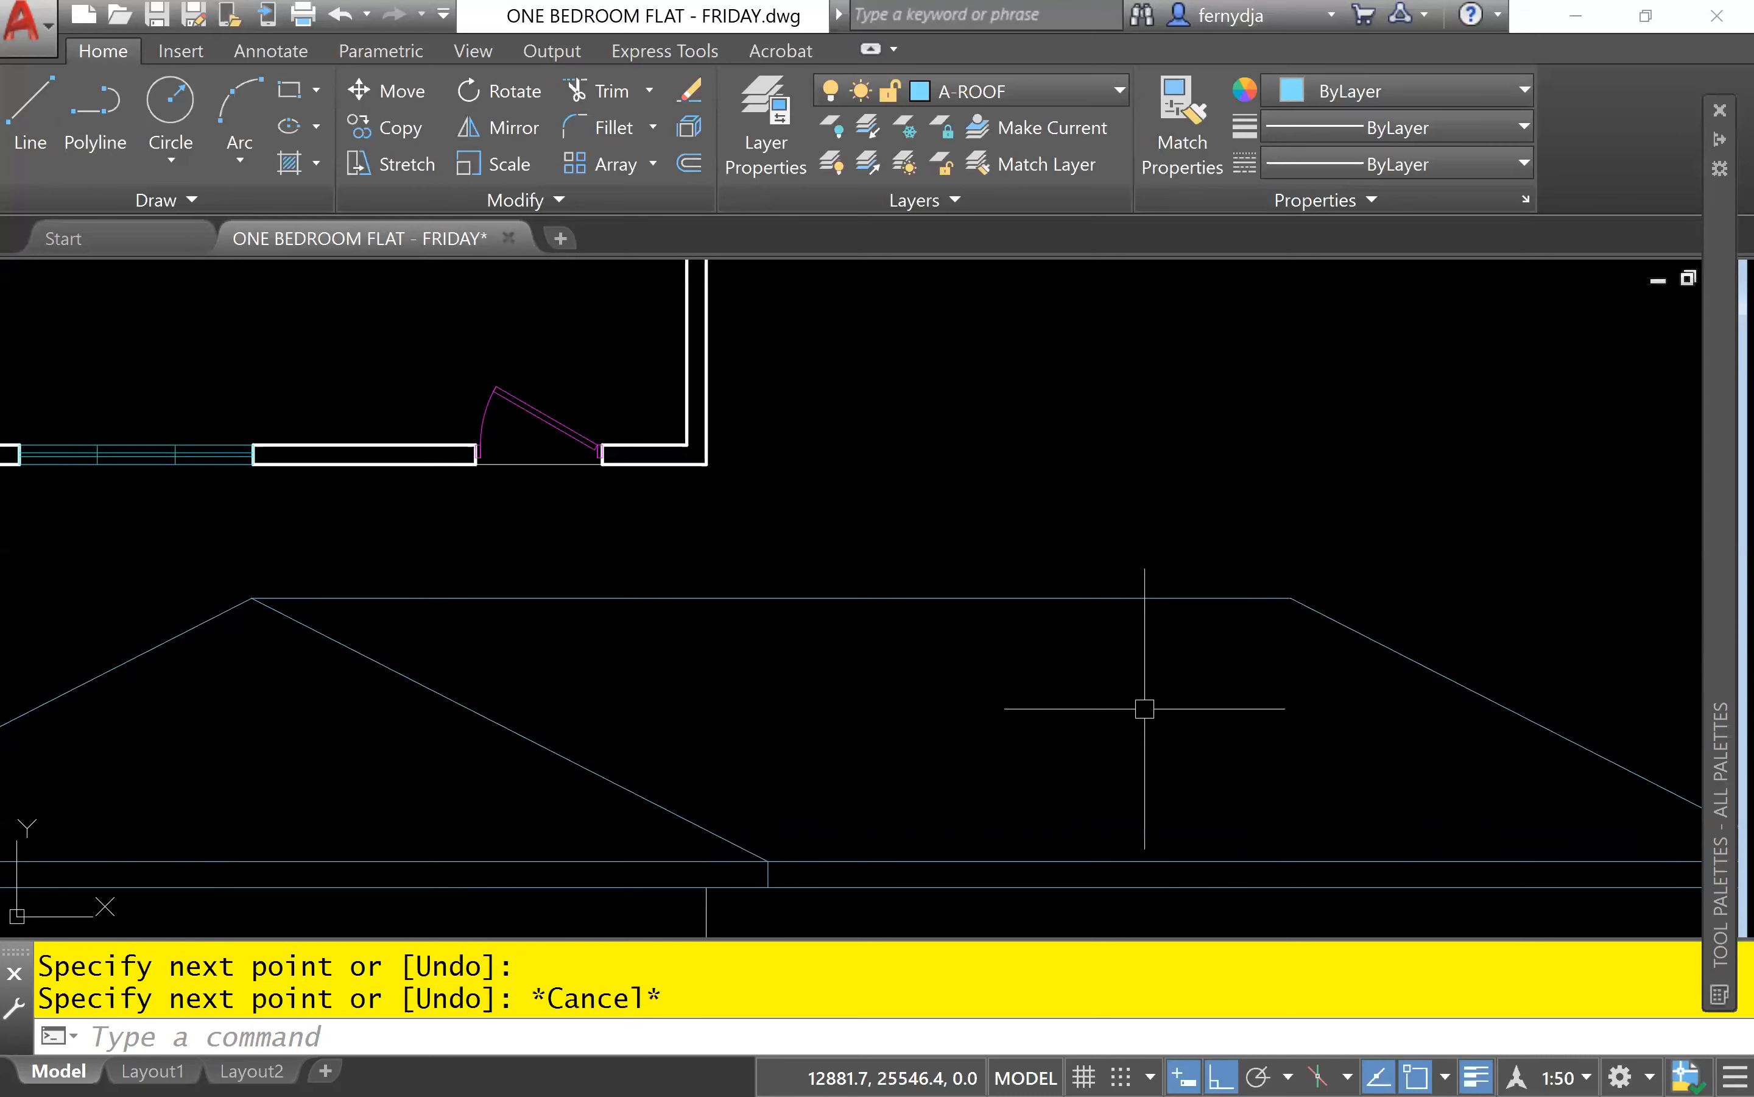
Examine the dimensioned floor plan, focusing on the bedroom wing's extent and the overall dimensions.
scroll(645, 580, "down", 4)
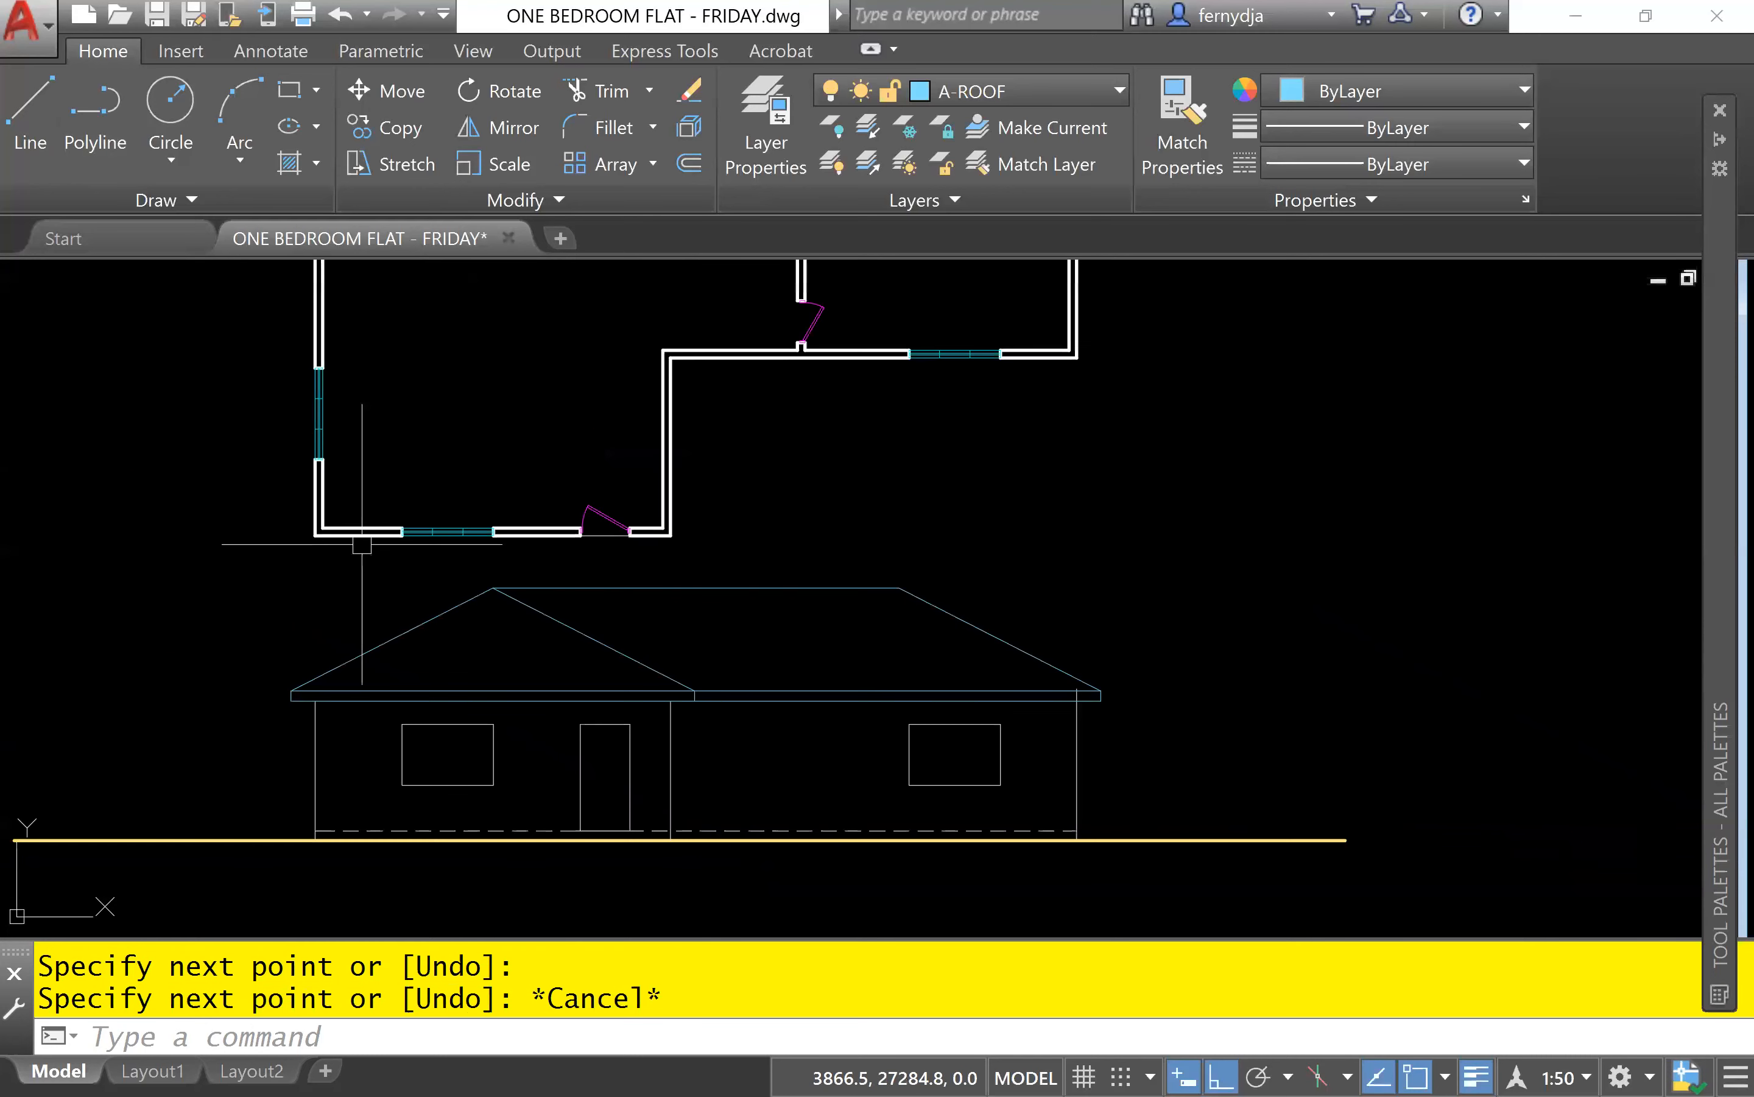
middle_click_drag(954, 556, 897, 851)
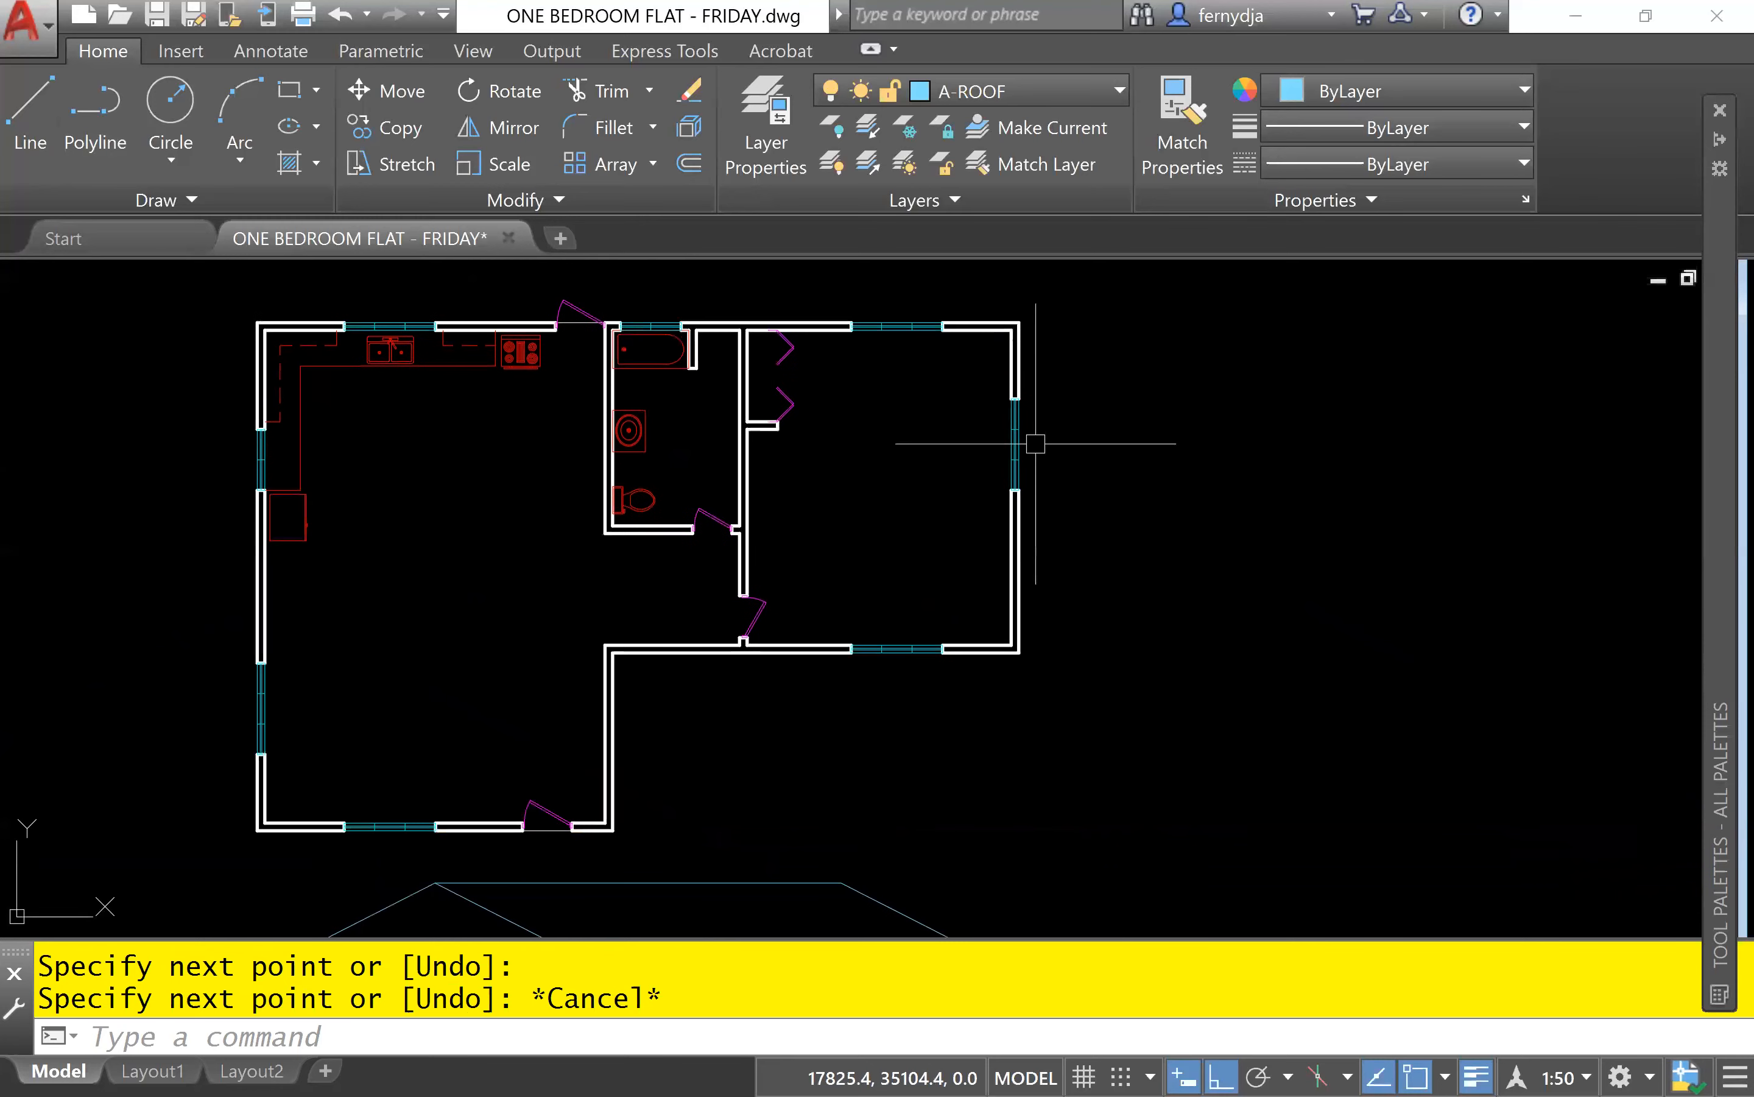
scroll(1002, 676, "down", 3)
scroll(843, 762, "down", 4)
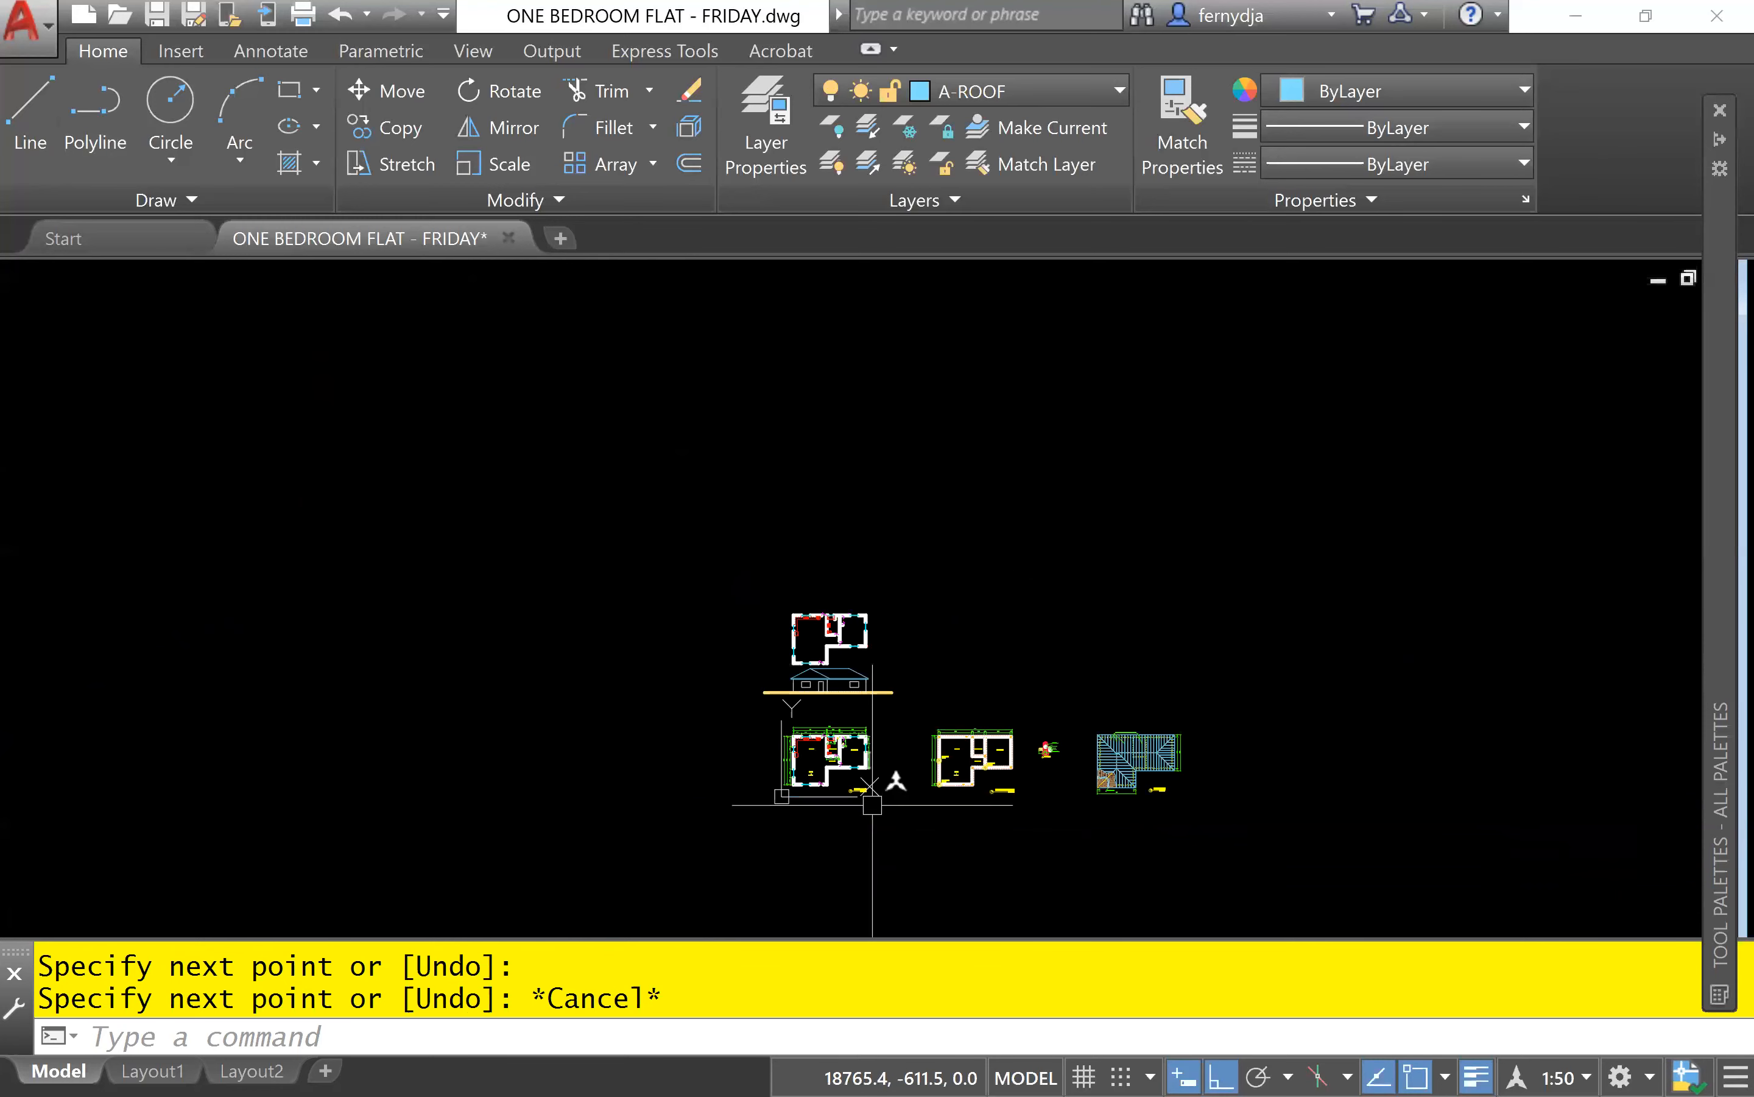
scroll(841, 798, "up", 7)
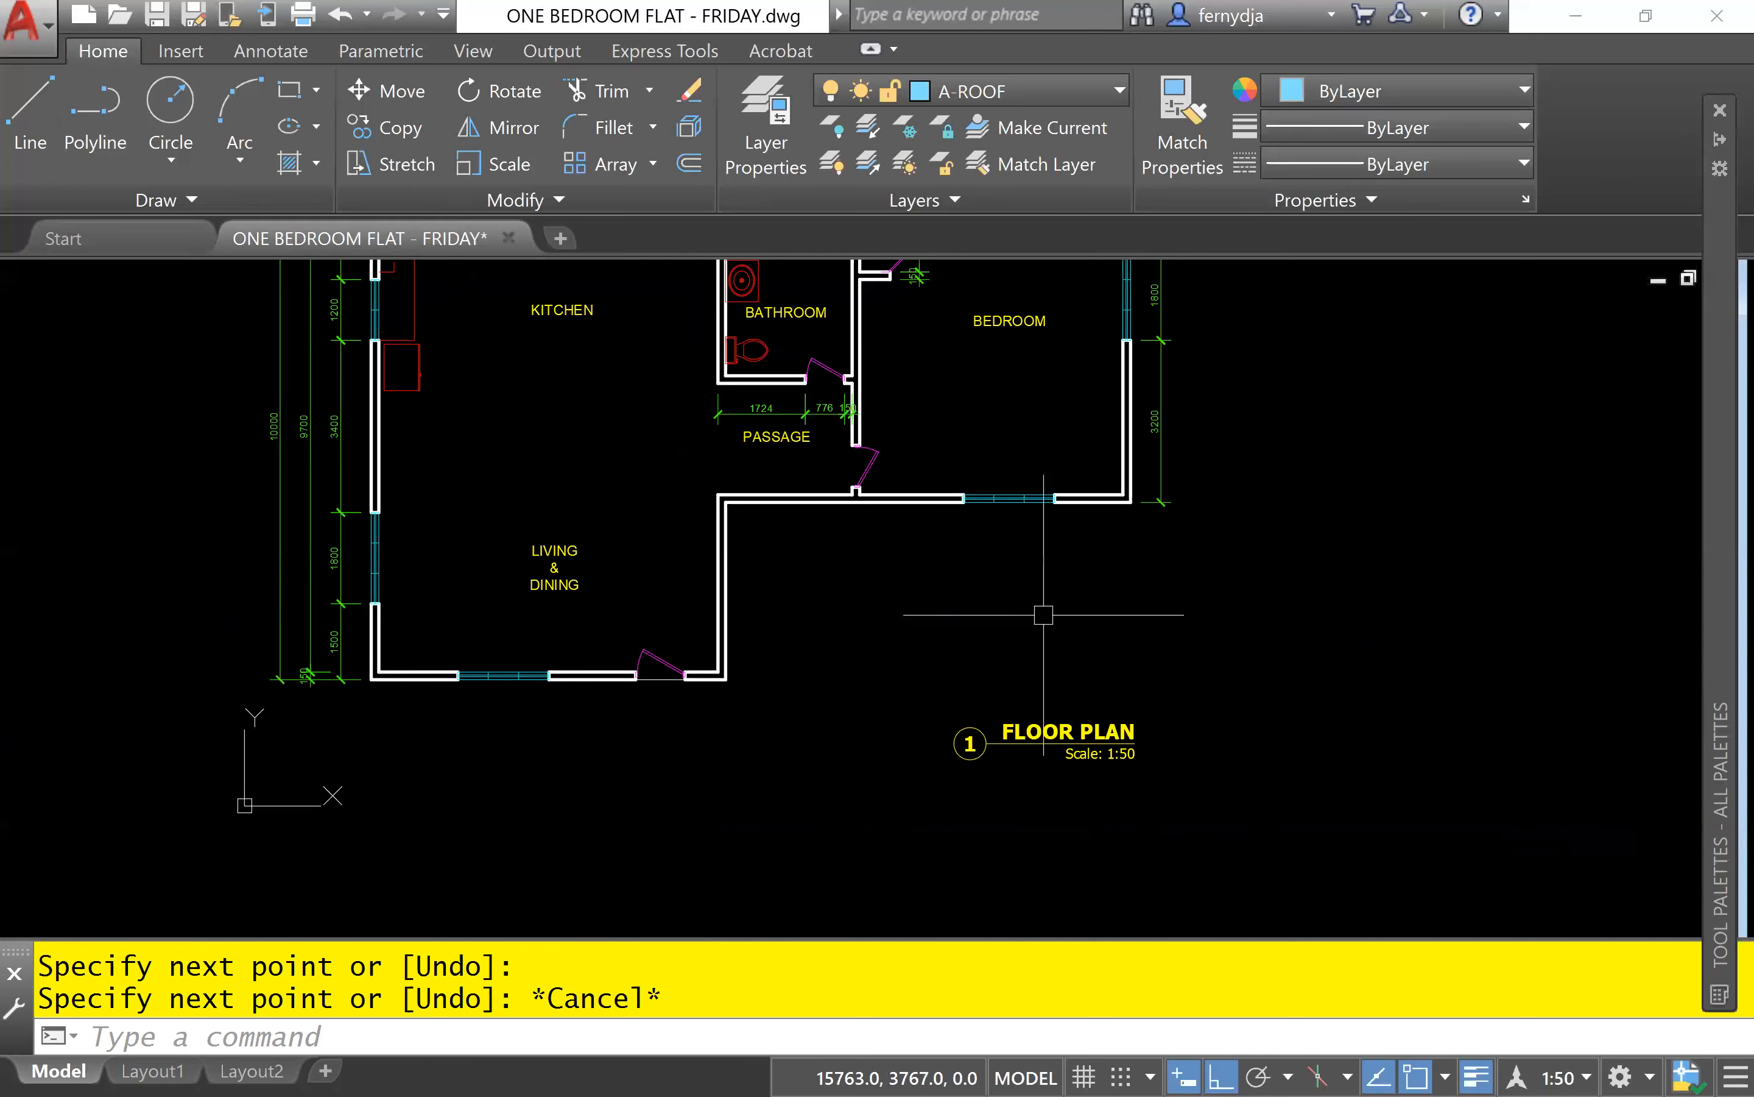
middle_click_drag(1141, 518, 1007, 810)
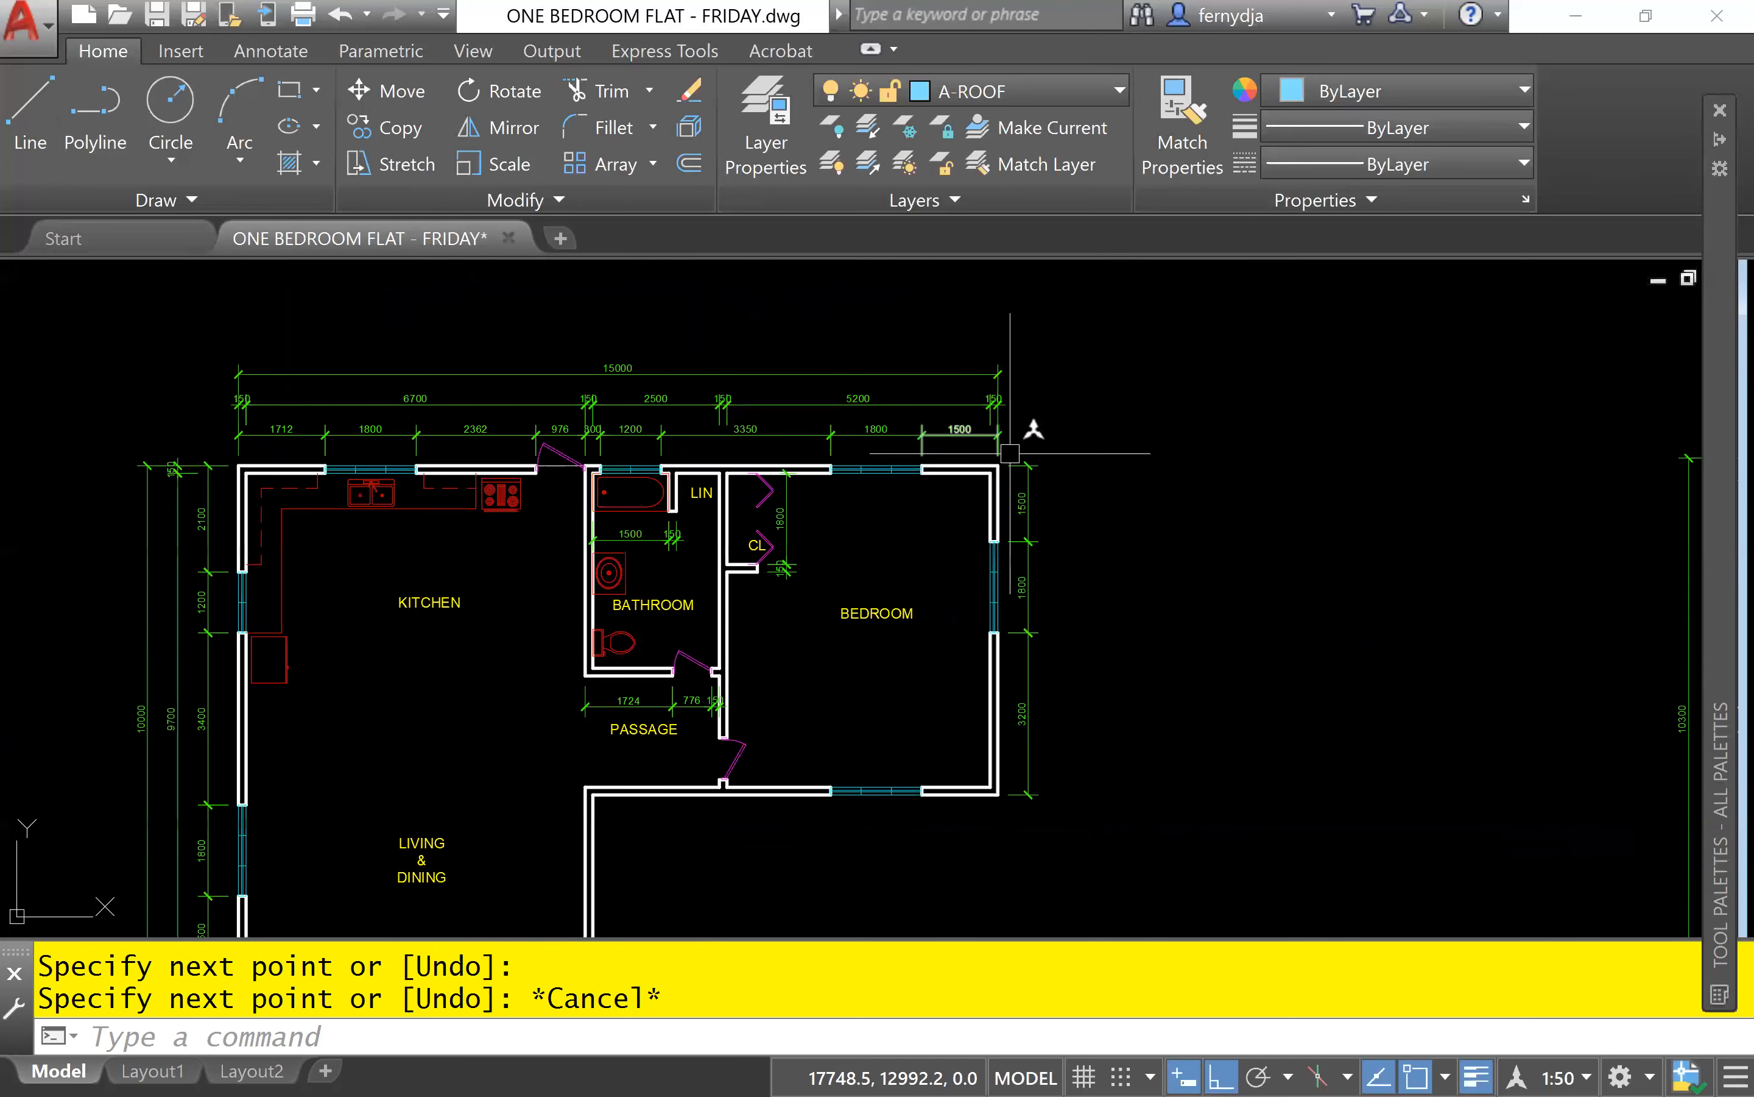
scroll(1041, 752, "down", 5)
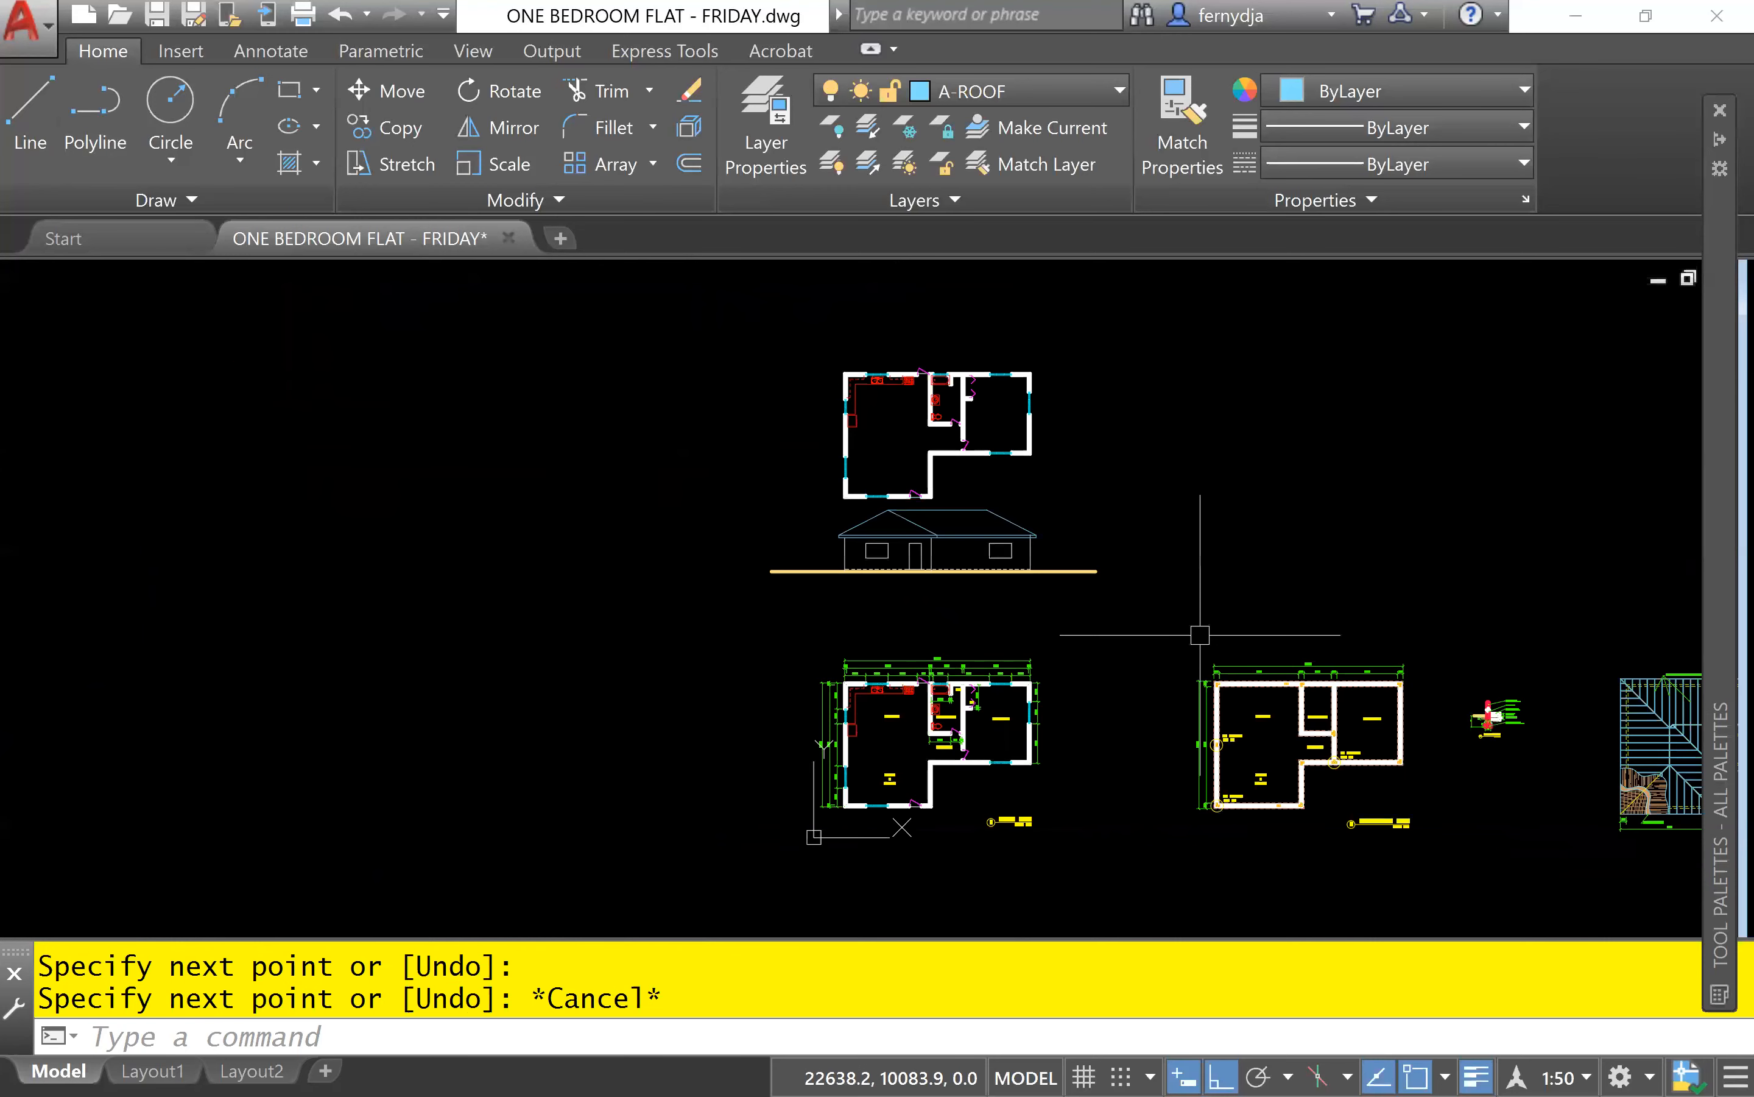
Erase the horizontal ridge line between the front roof's apex and the copied slope on the elevation.
middle_click_drag(882, 555, 760, 793)
scroll(759, 790, "up", 5)
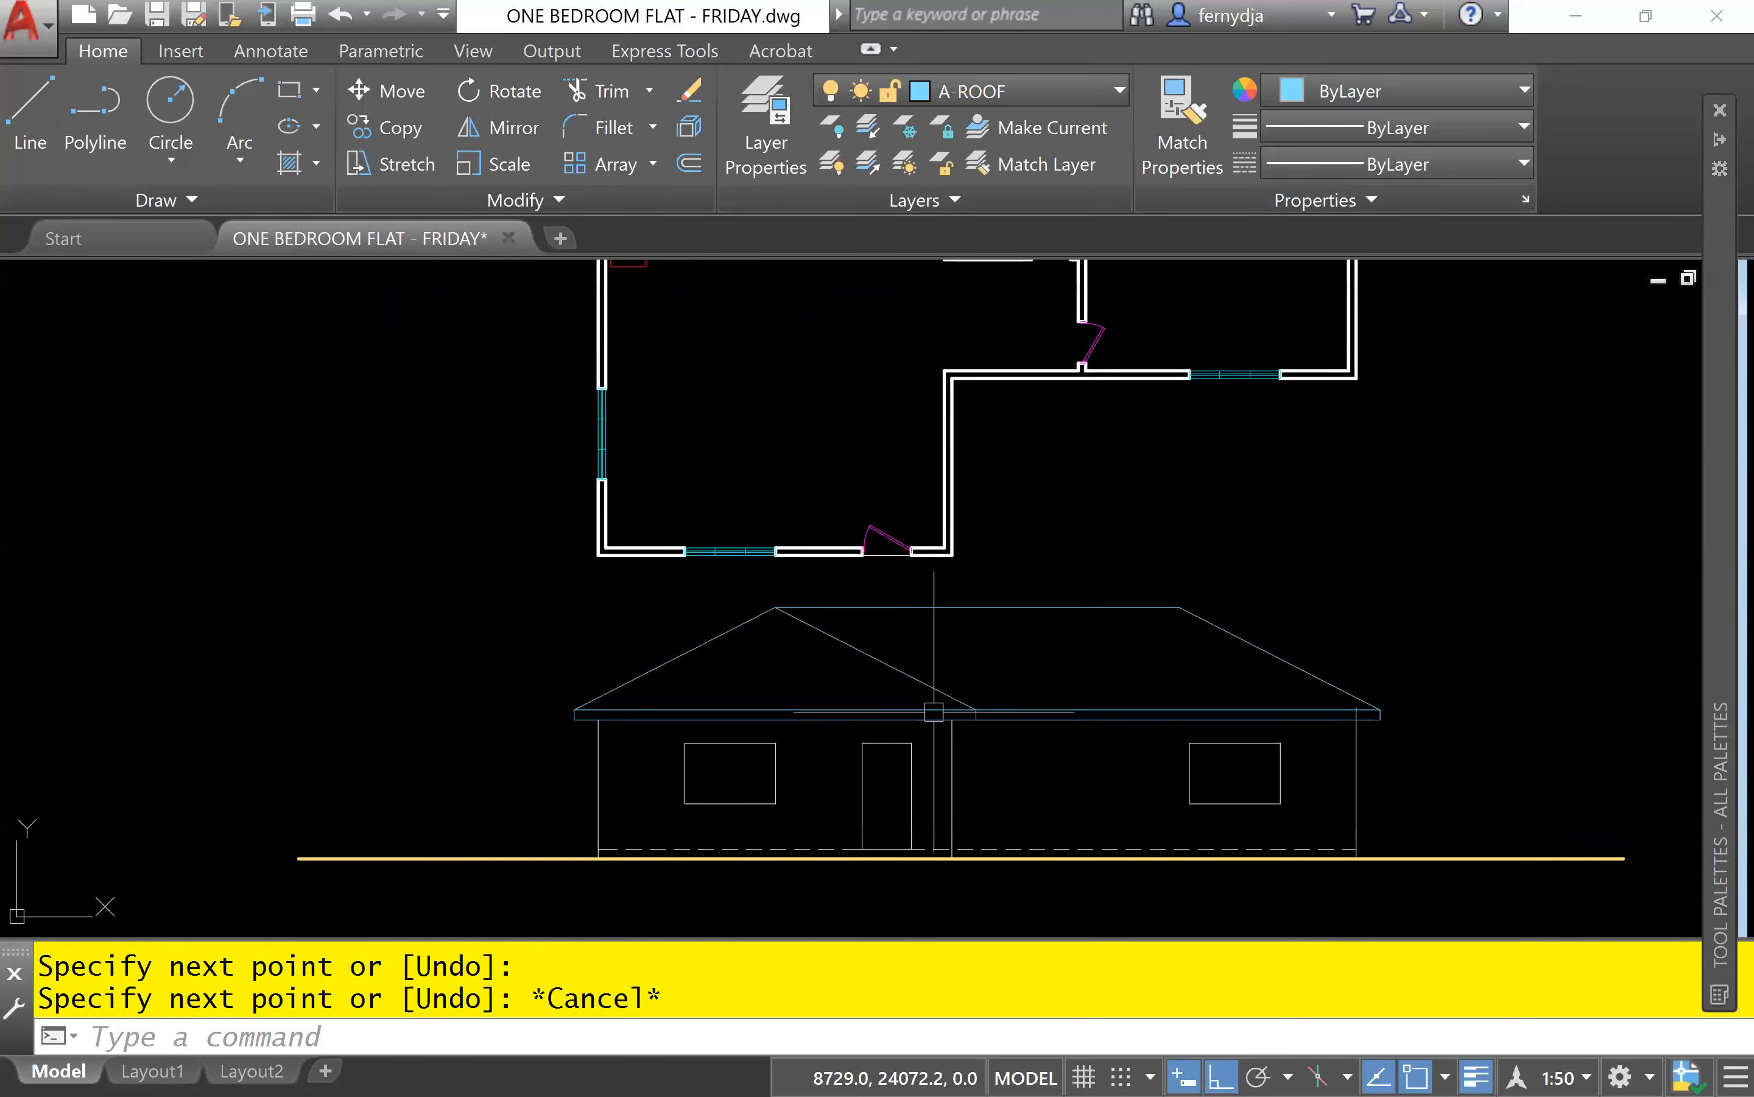
left_click(1030, 624)
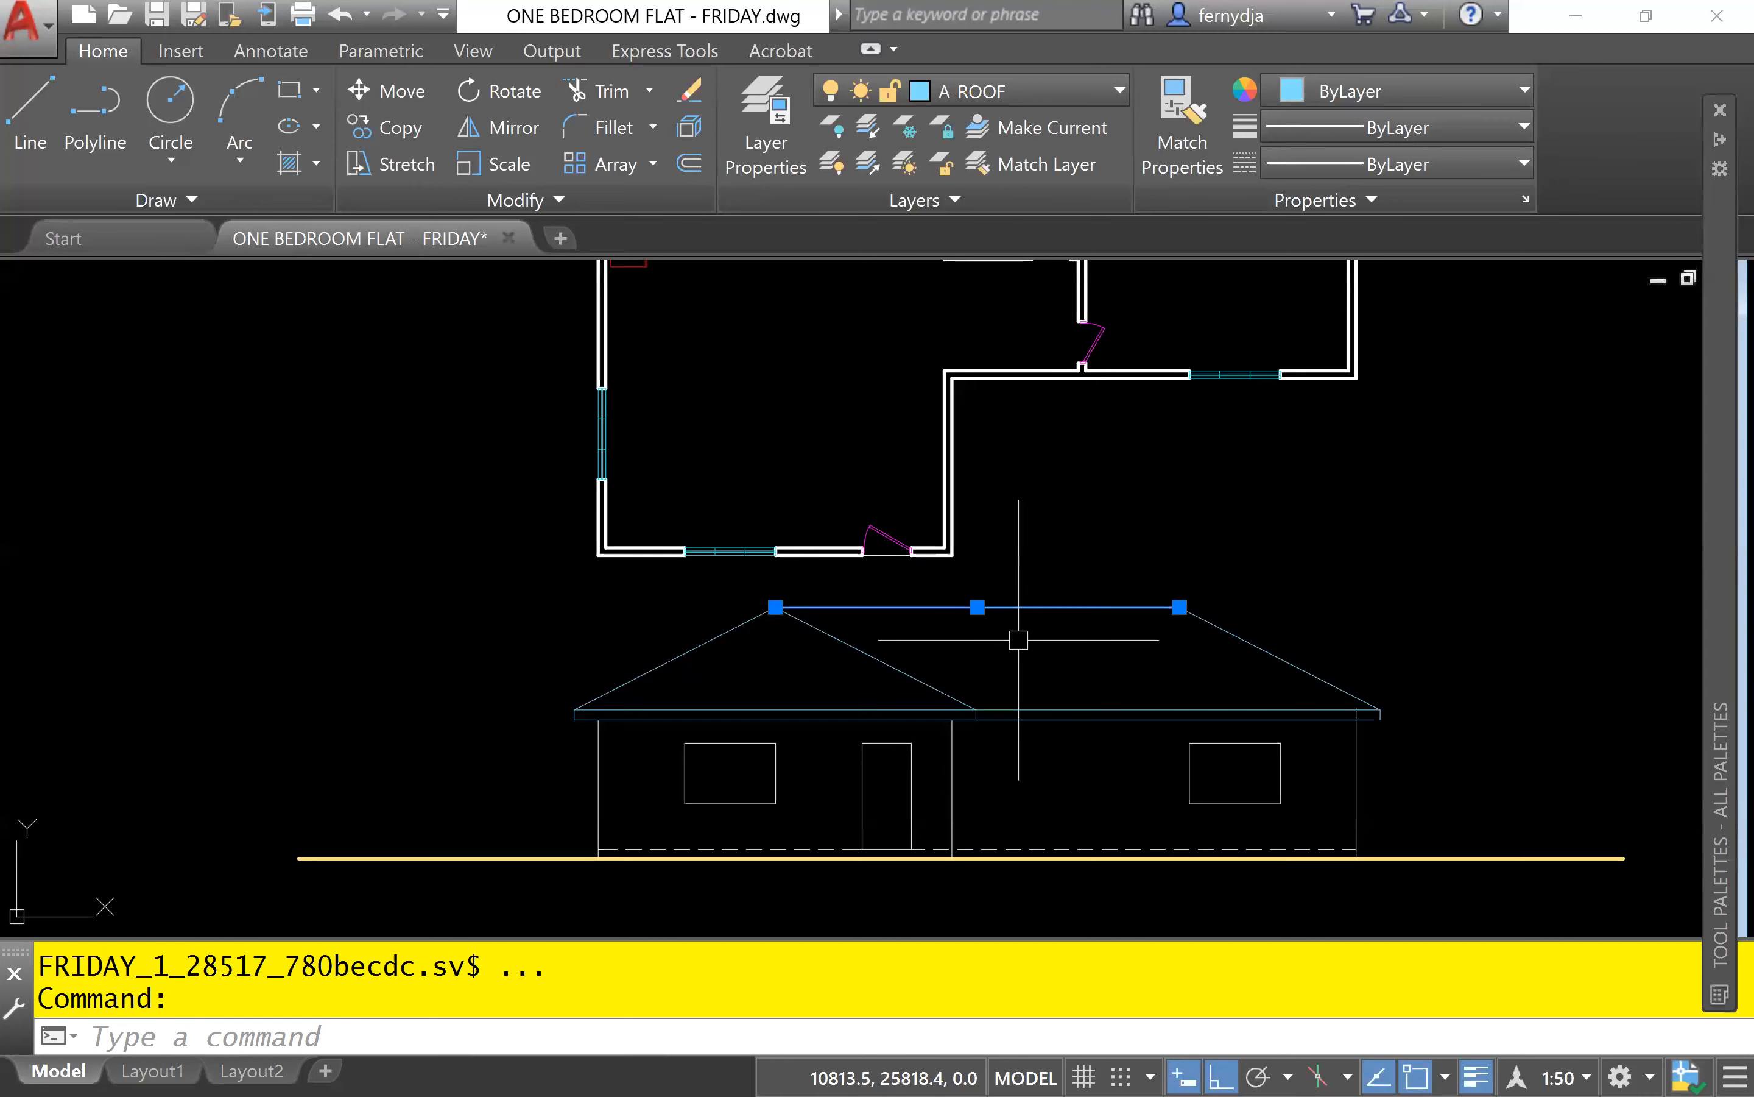
type("E")
key("Return")
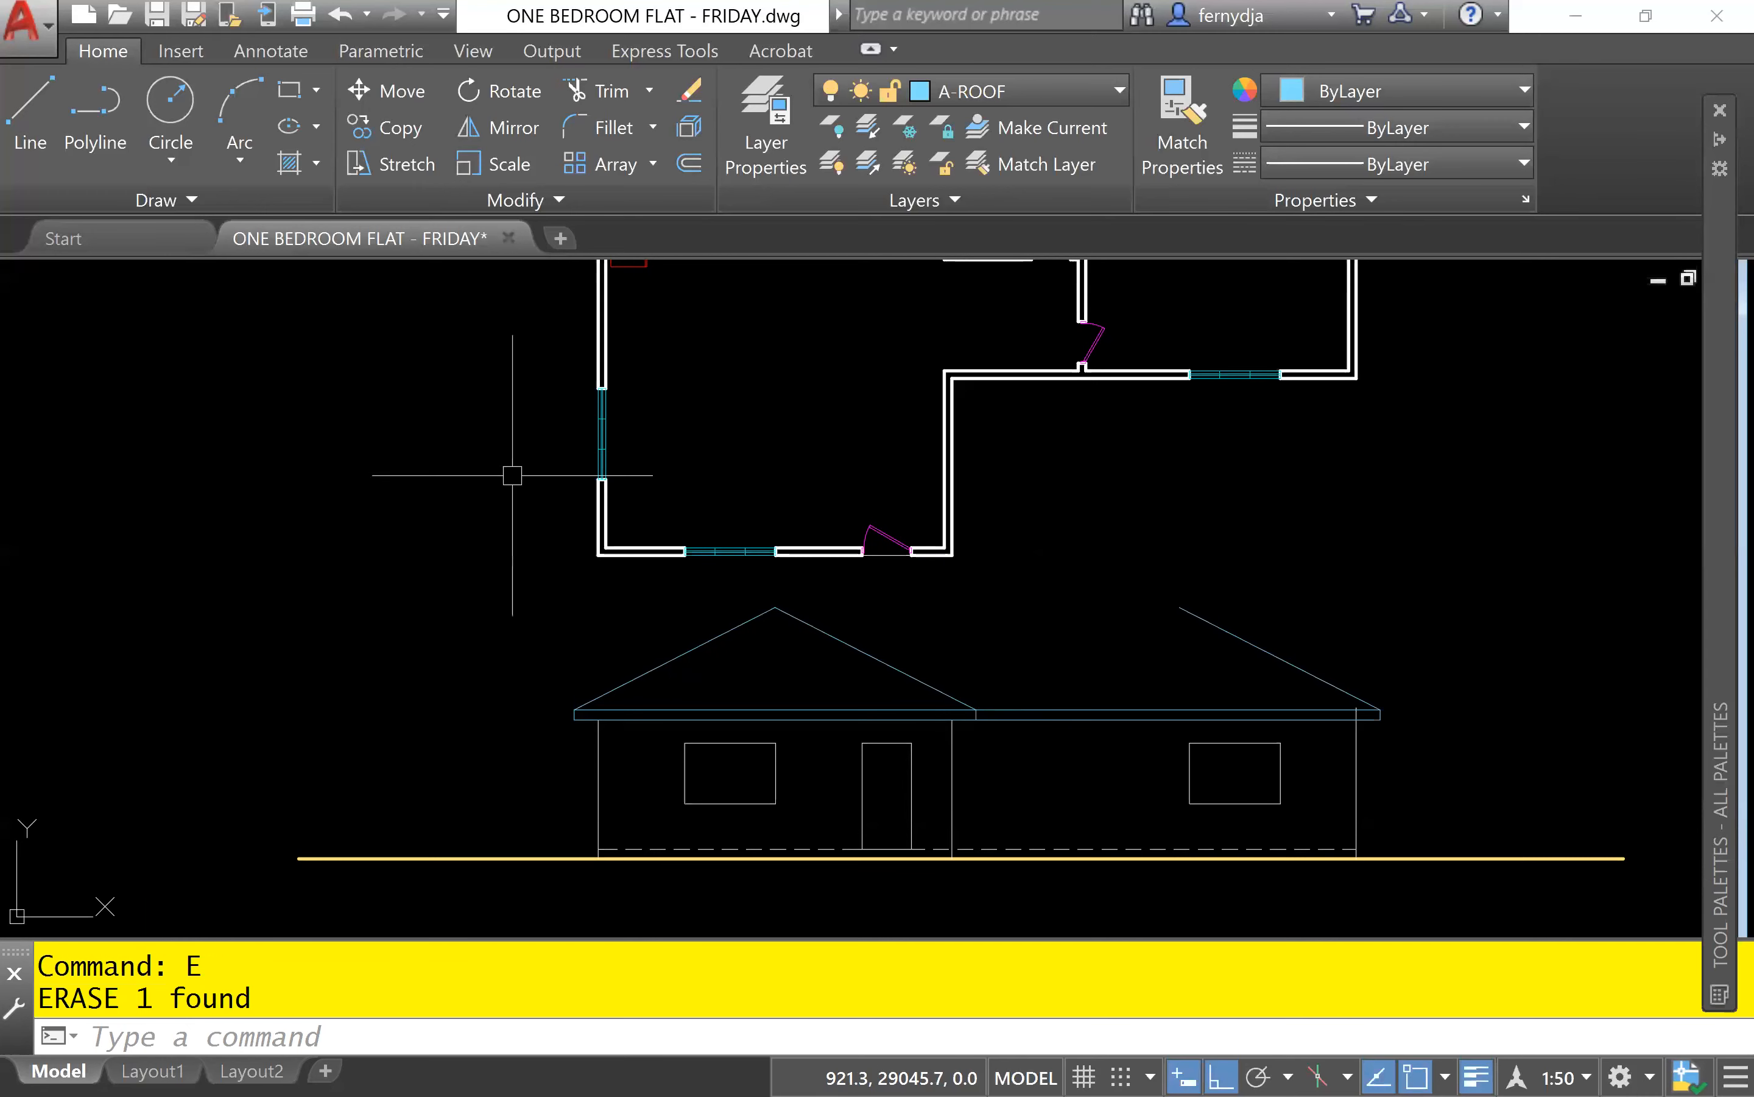